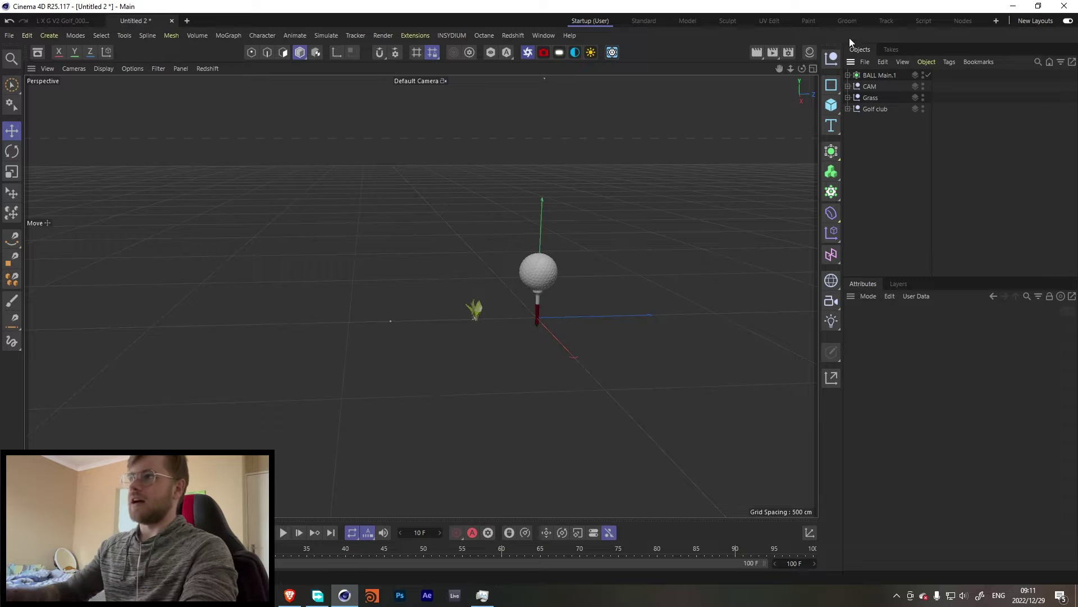
Expand the Grass group and move all of its grass pieces along Z, farther away from the golf ball
click(848, 98)
click(869, 107)
shift+click(885, 188)
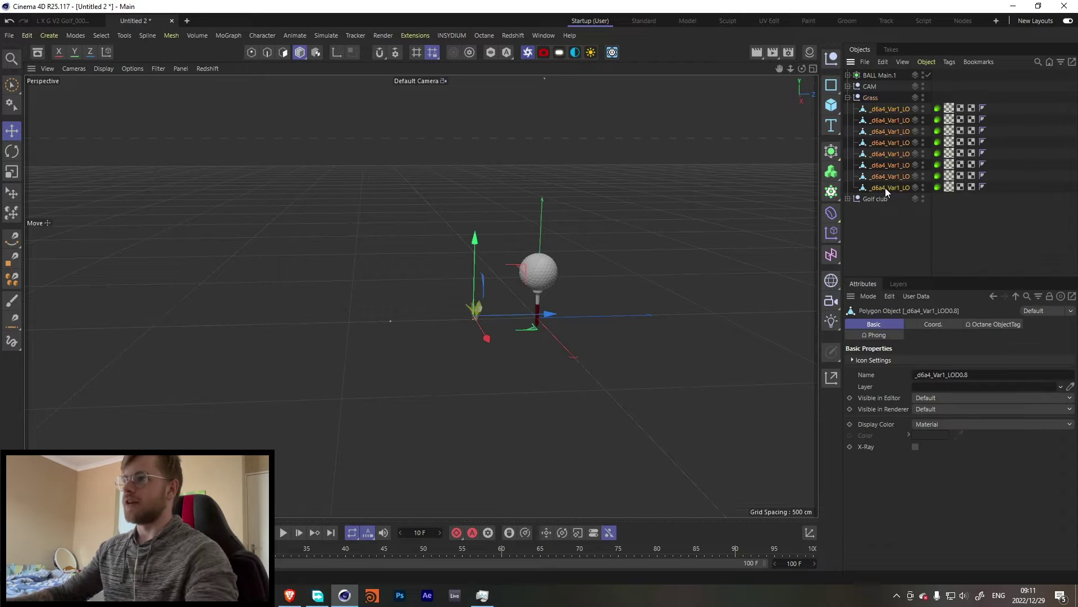
mouse_move(499, 323)
mouse_down()
mouse_move(464, 321)
mouse_move(502, 325)
mouse_up()
Try moving individual grass pieces apart along Z, and undo those moves
click(1020, 160)
click(885, 109)
click(882, 130)
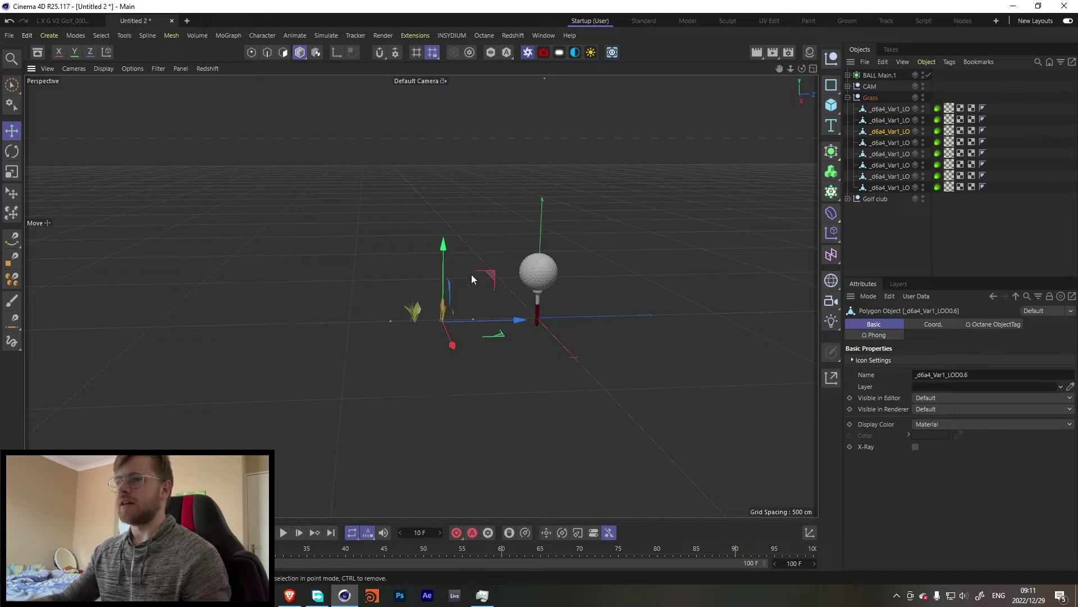
key(ctrl+z)
key(ctrl+z)
key(ctrl+z)
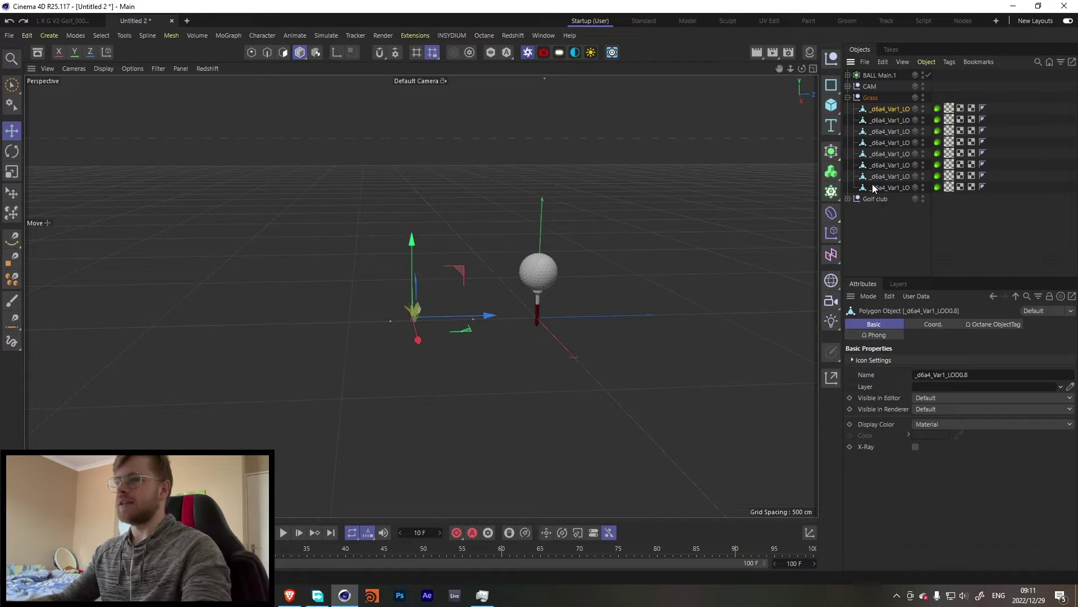
Collapse the Grass group, select the ball and the Golf club group, and play the animation to examine the swing
click(848, 97)
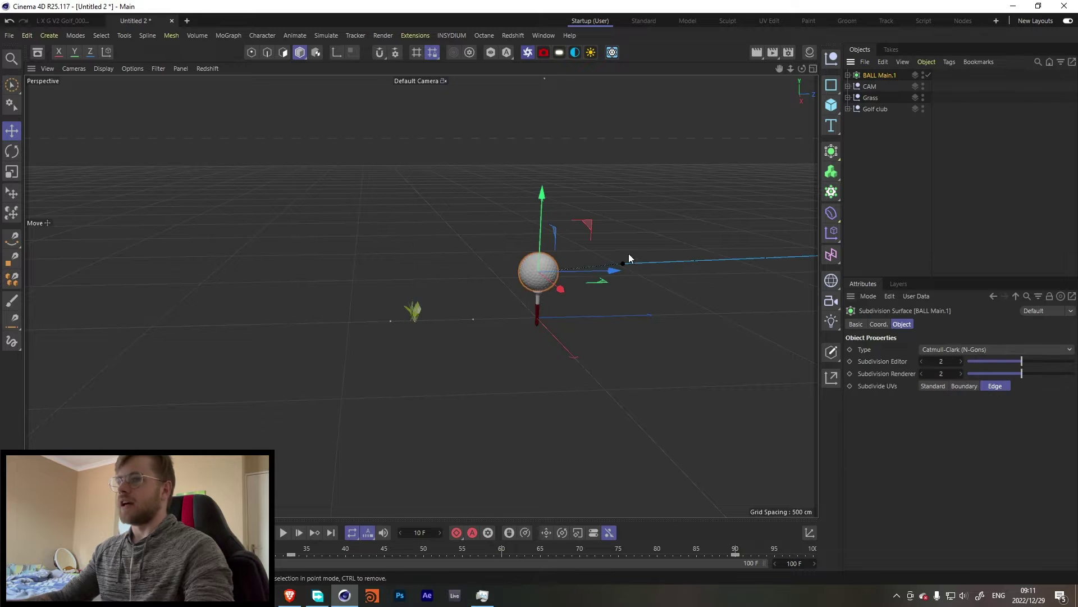
click(883, 117)
click(880, 109)
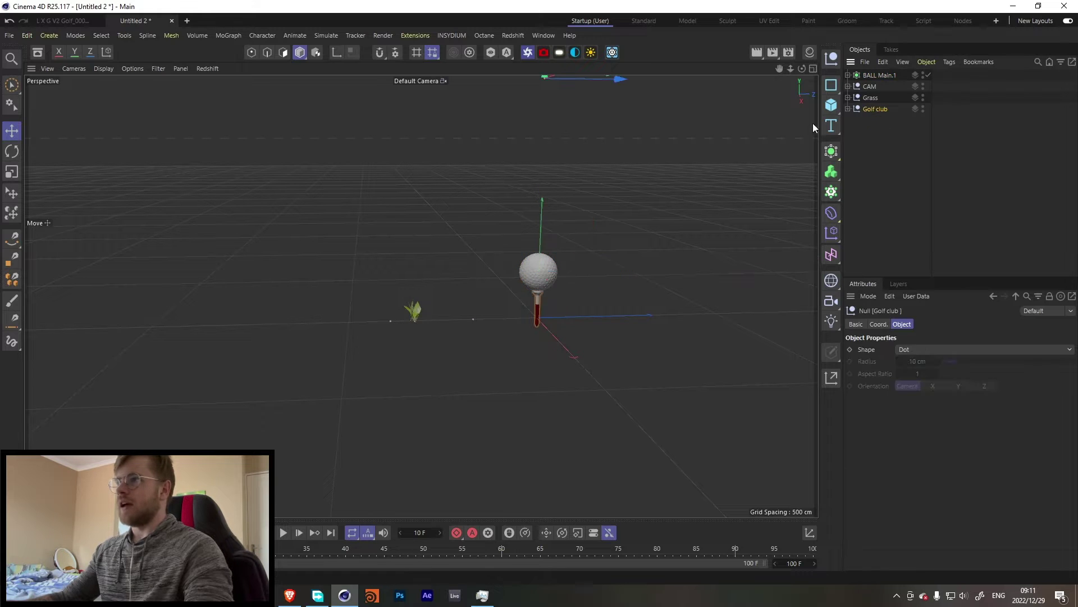
scroll(509, 224, down, 3)
scroll(486, 296, down, 5)
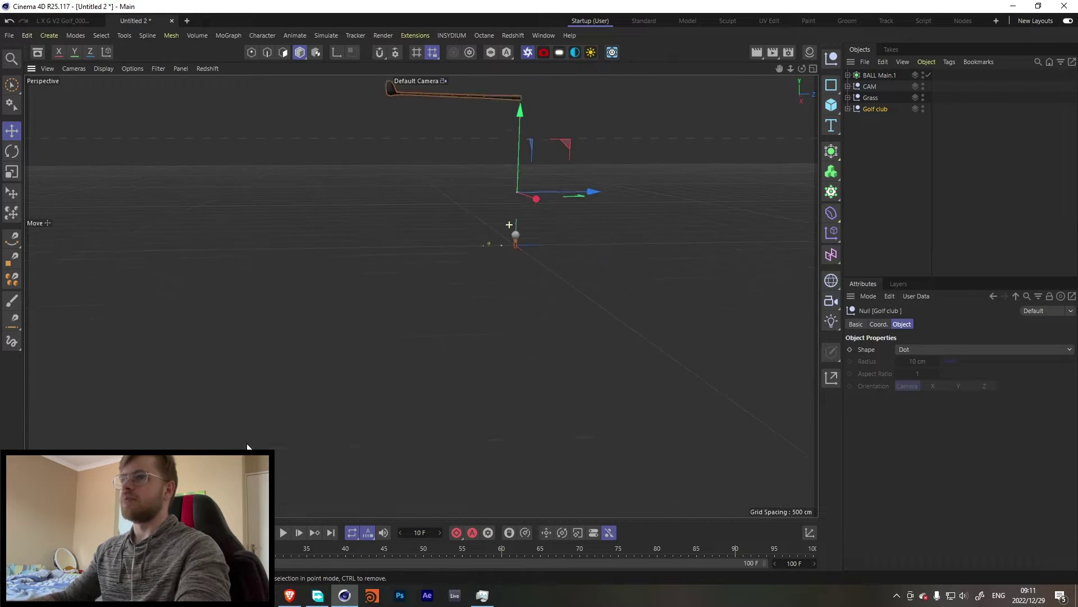
scroll(485, 285, up, 5)
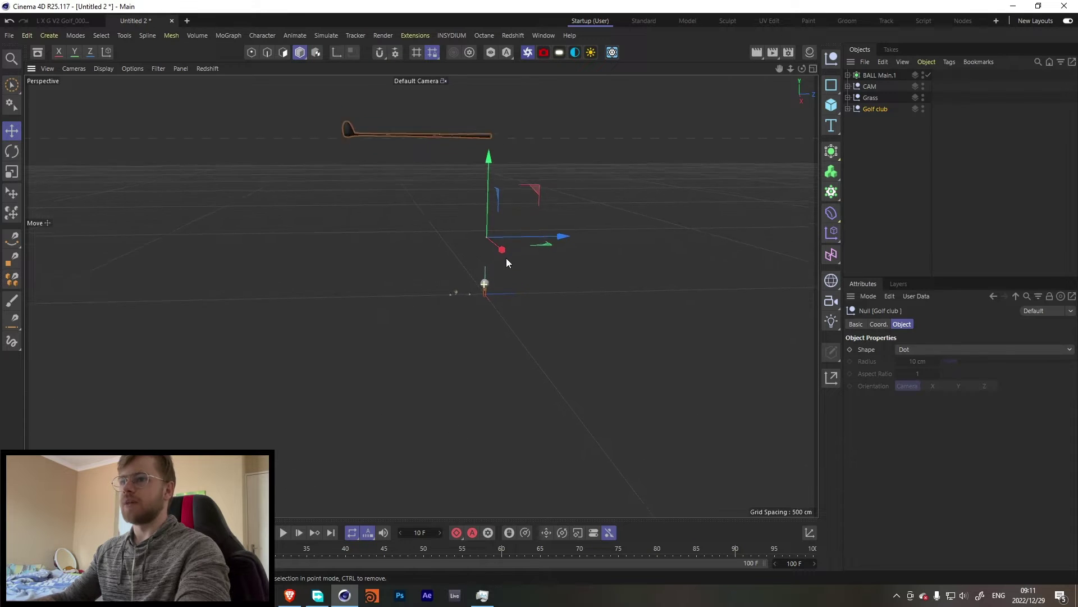
click(283, 533)
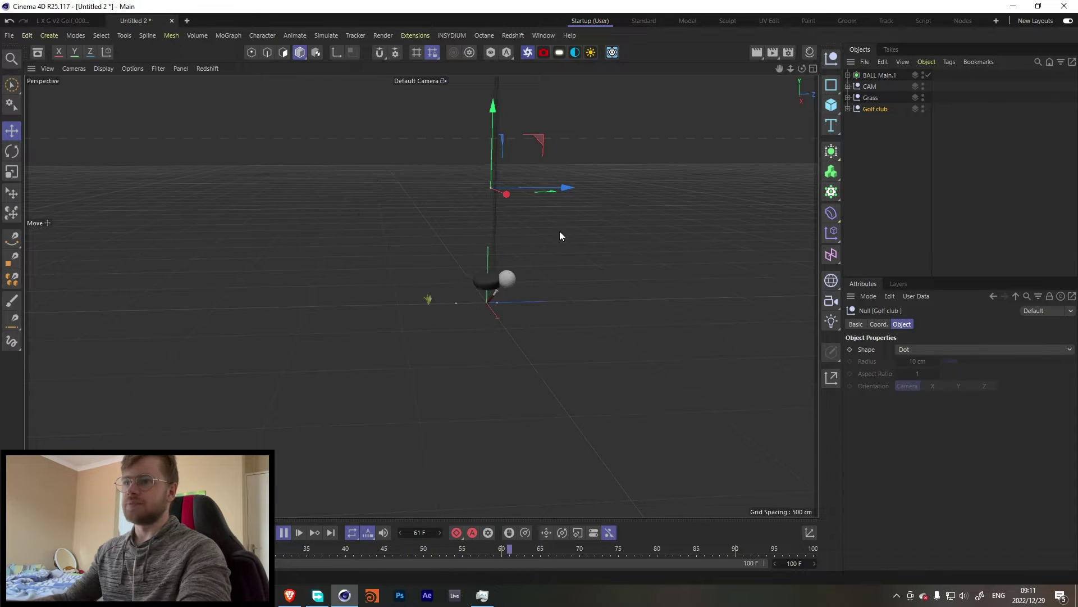
click(283, 532)
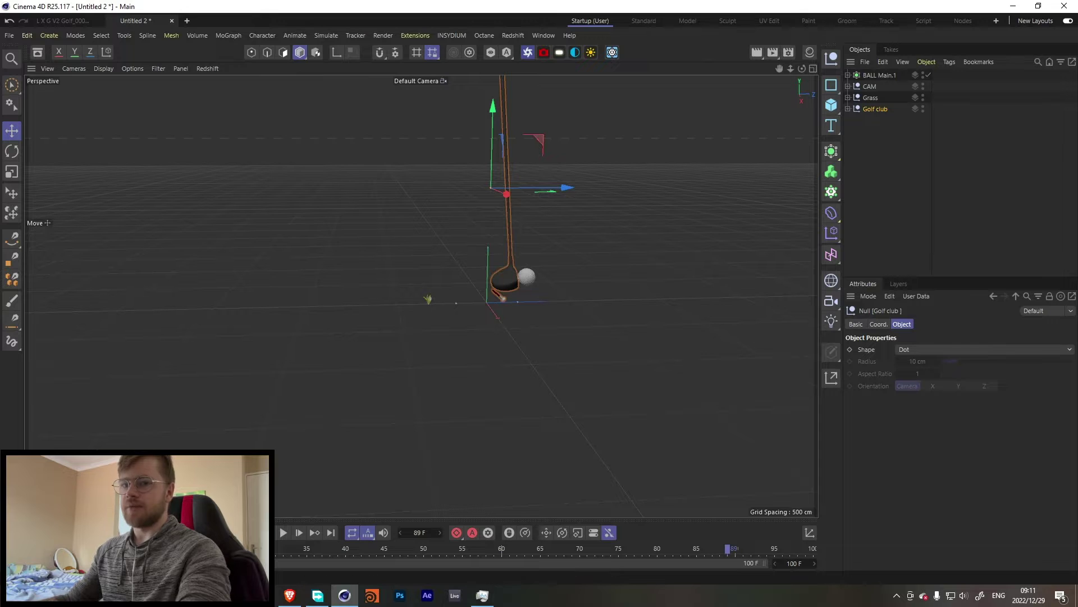
Open the animation timeline as a Dope Sheet in Automatic Mode, examine the ball and club keyframes, and close it
click(365, 519)
drag(365, 436, 446, 221)
click(937, 113)
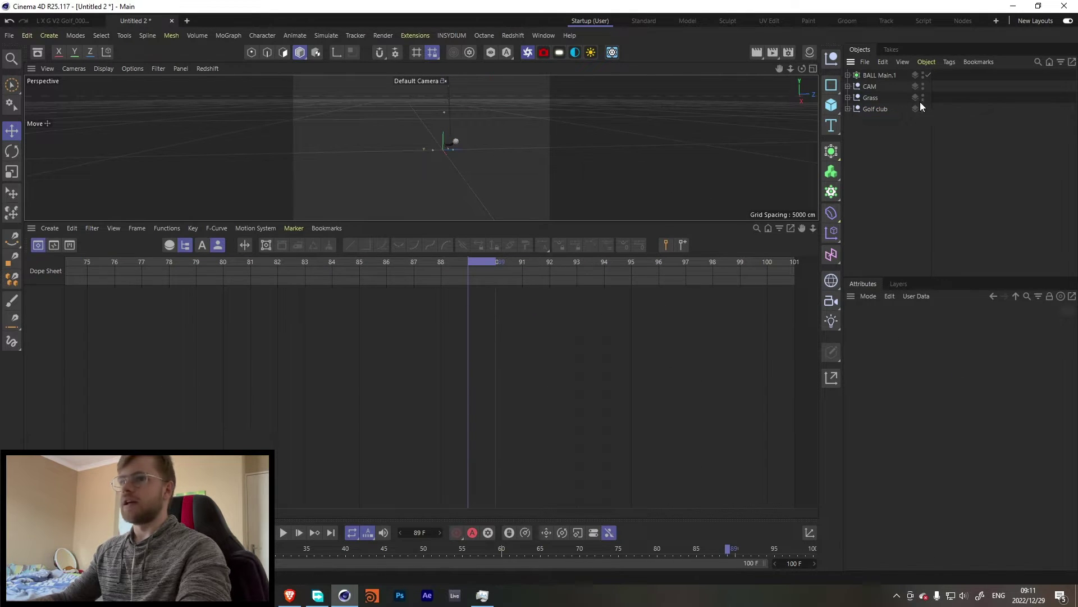
click(868, 109)
click(73, 244)
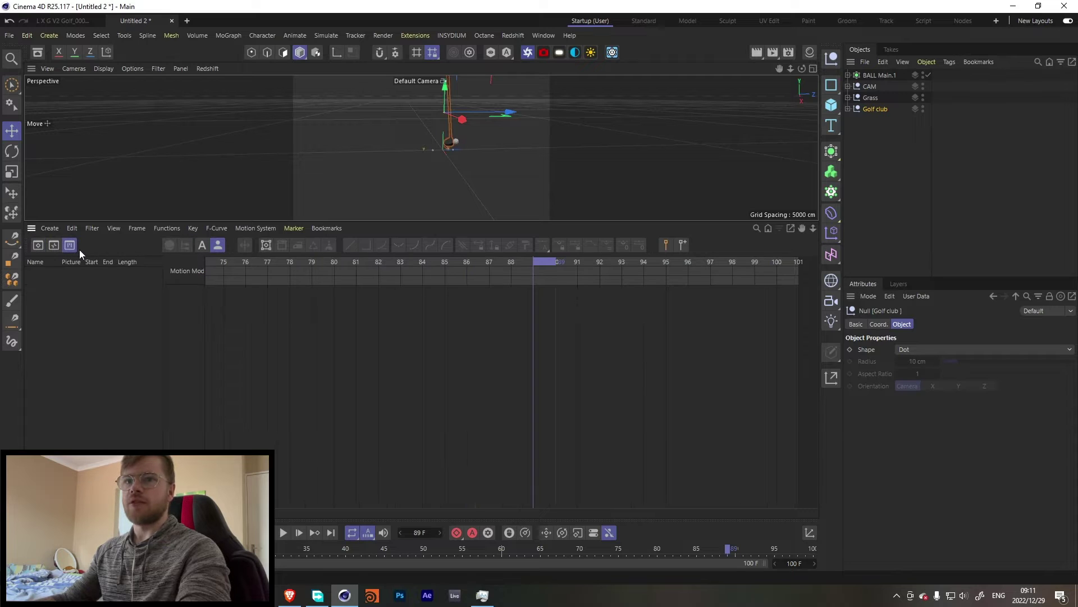
click(37, 246)
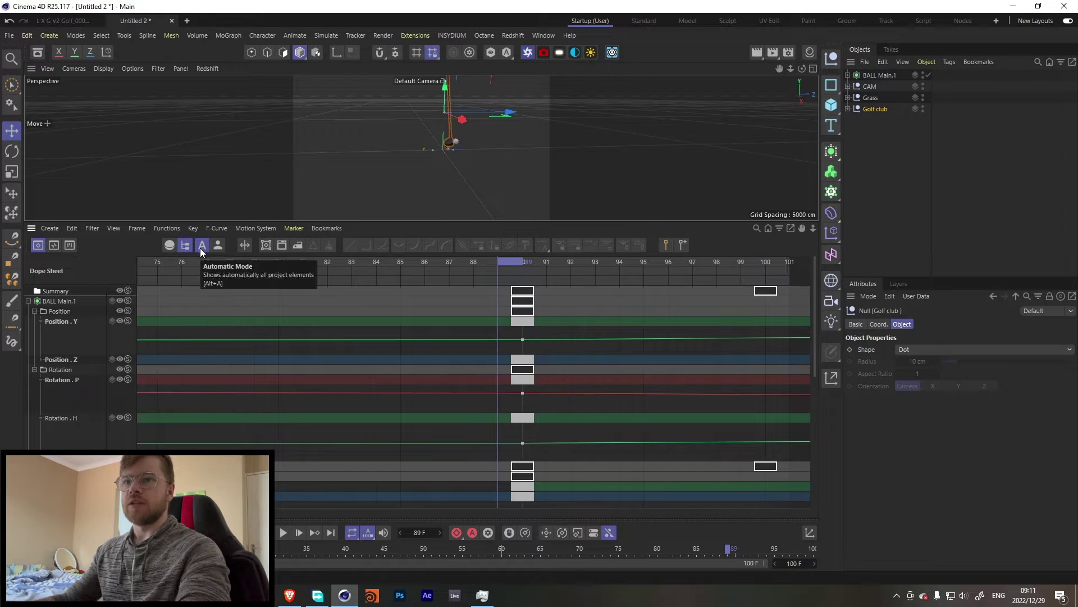
alt+right_drag(371, 370, 230, 371)
scroll(394, 381, up, 3)
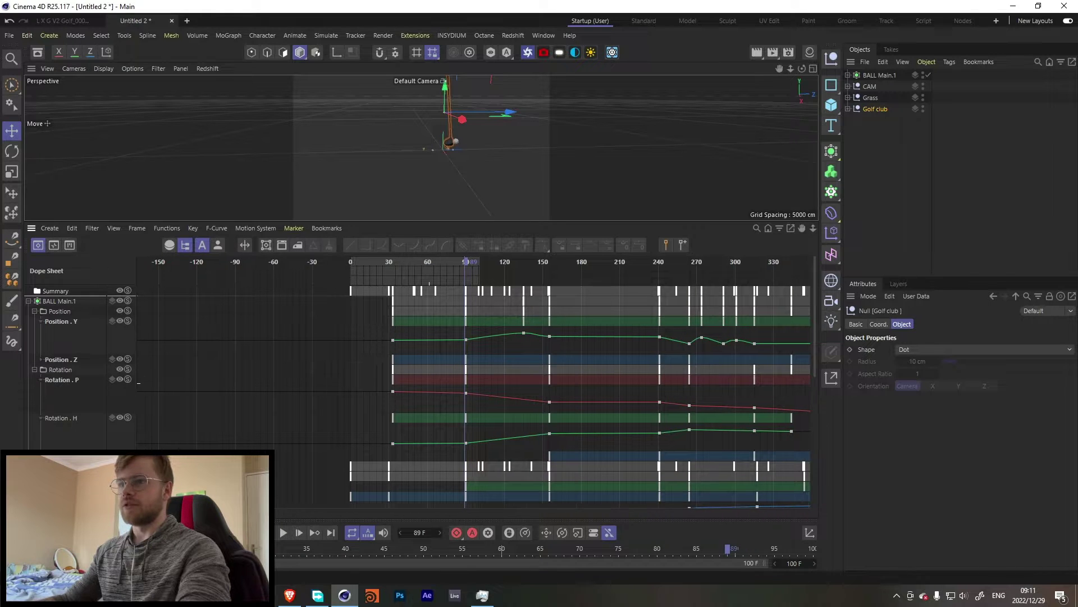
scroll(423, 385, up, 3)
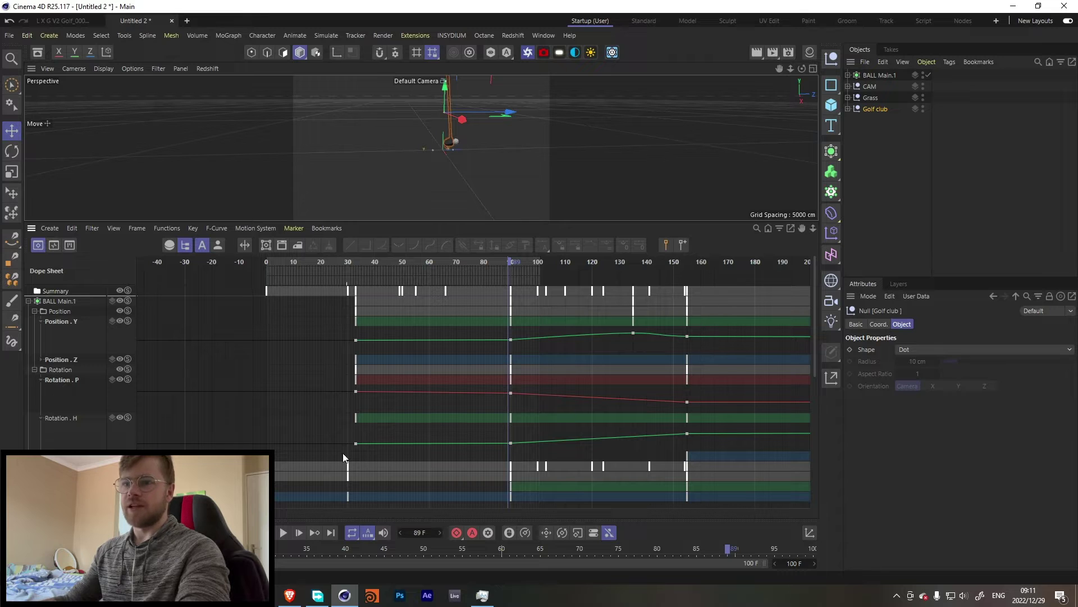
key(shift+F3)
alt+middle_drag(510, 176, 417, 416)
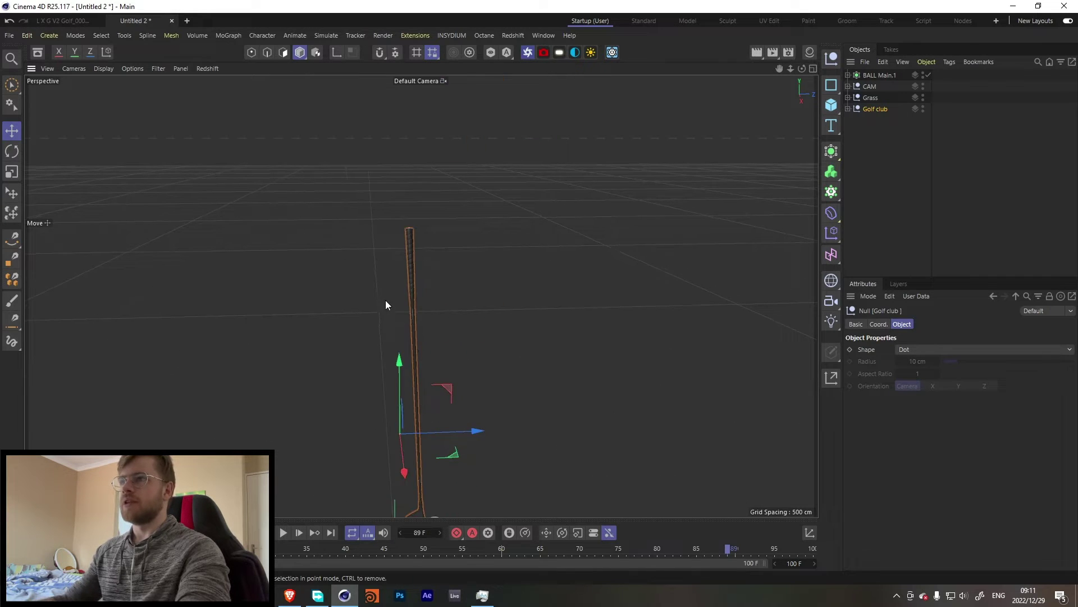
Add a cube primitive, examine the coordinates of the objects inside the Golf club group, and delete the cube
click(832, 105)
click(848, 109)
click(847, 109)
click(848, 120)
click(875, 143)
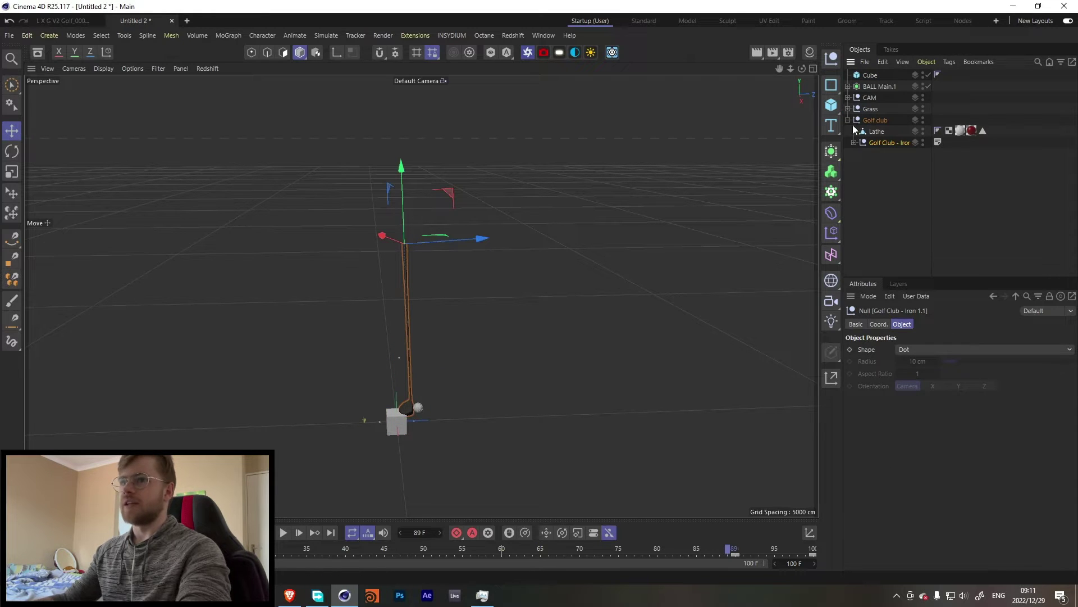
click(854, 142)
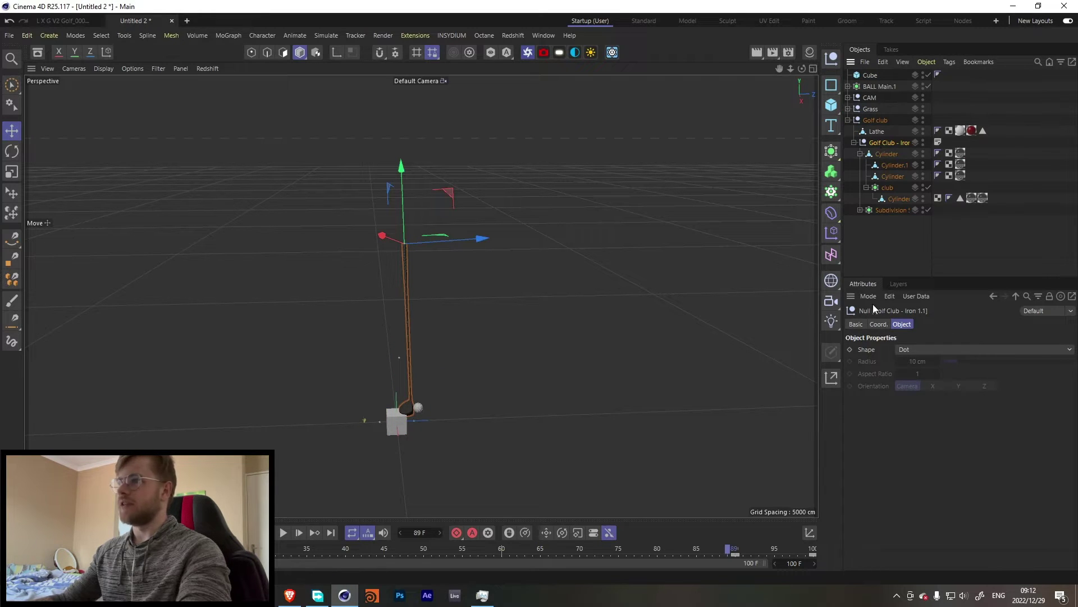
click(878, 325)
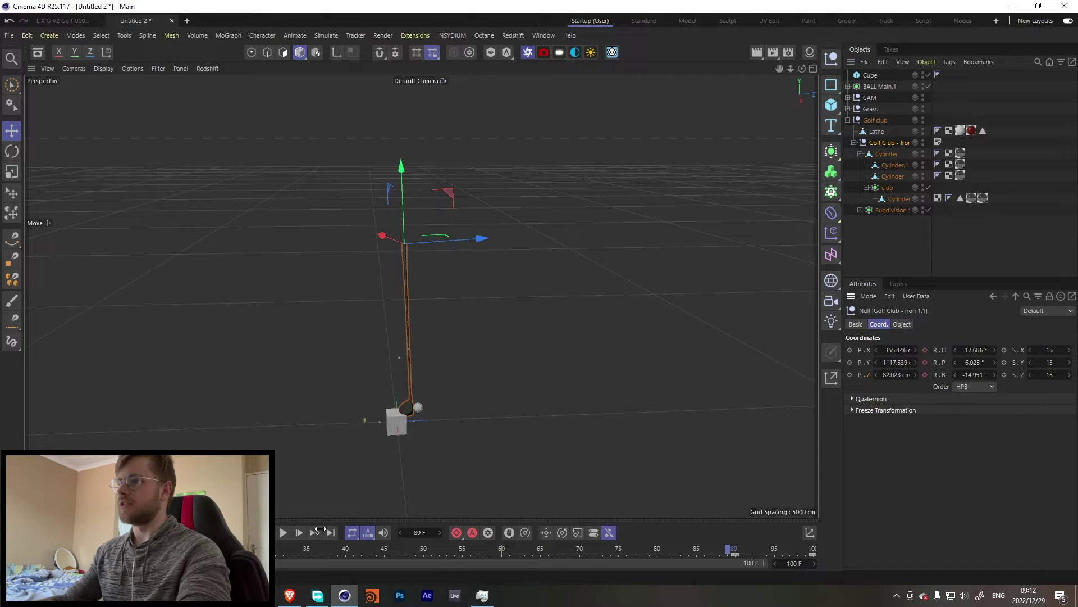
mouse_move(727, 549)
mouse_down()
mouse_move(73, 555)
mouse_move(728, 553)
mouse_up()
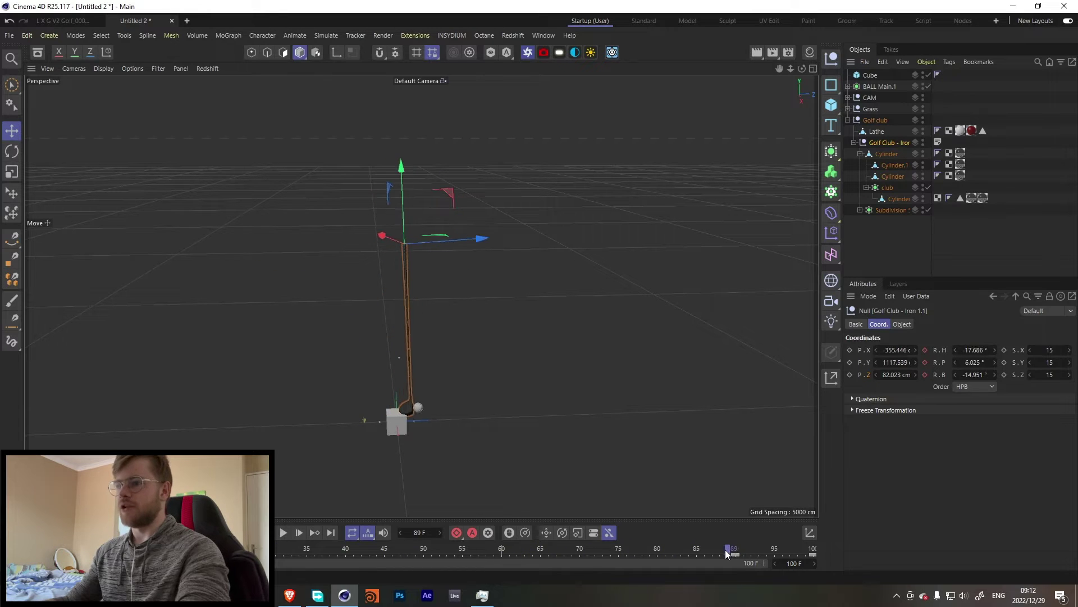
click(855, 142)
click(871, 74)
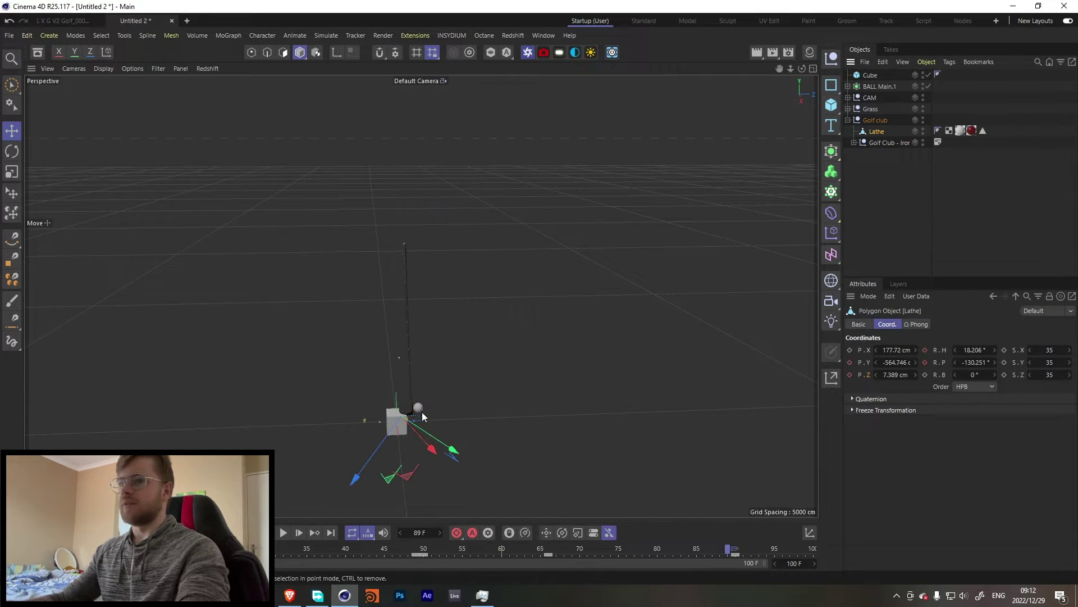
key(Delete)
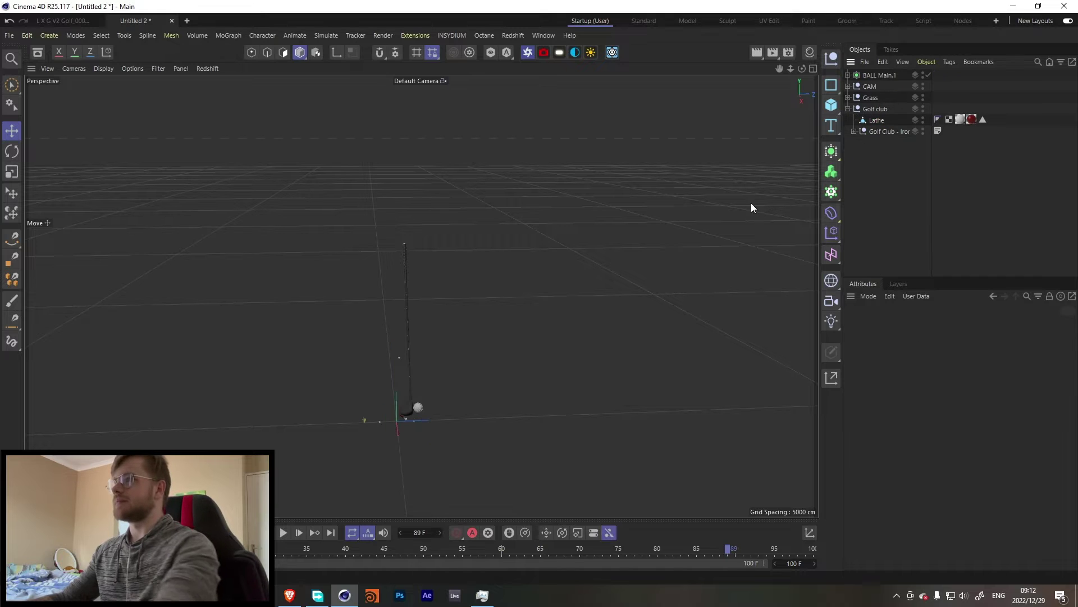
Select the golf tee (Lathe) and return the animation to frame 0
alt+right_drag(400, 414, 488, 386)
alt+drag(428, 402, 424, 353)
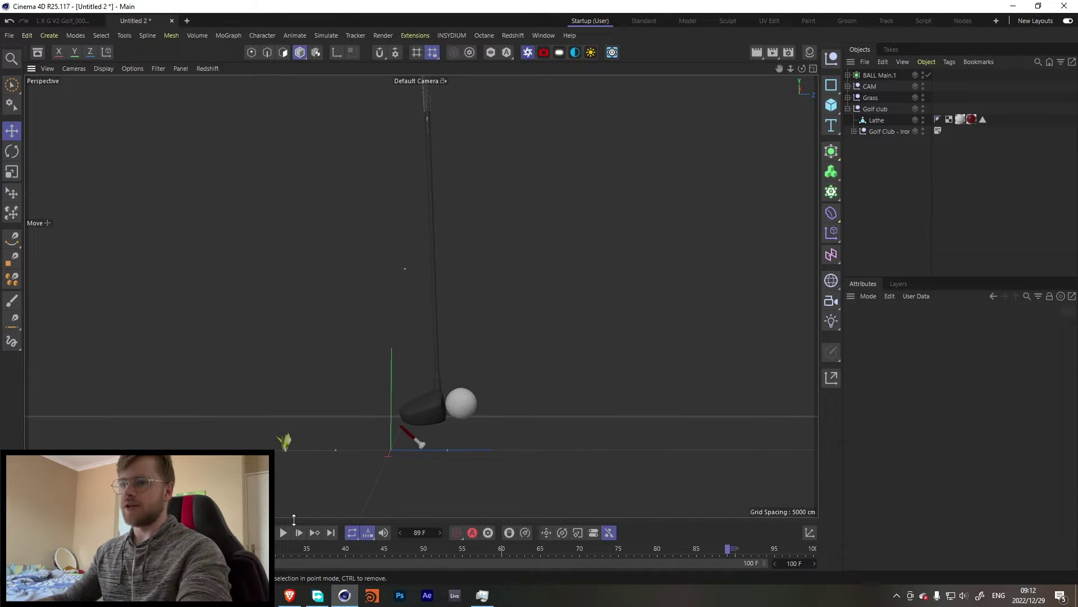
click(409, 434)
drag(291, 551, 34, 539)
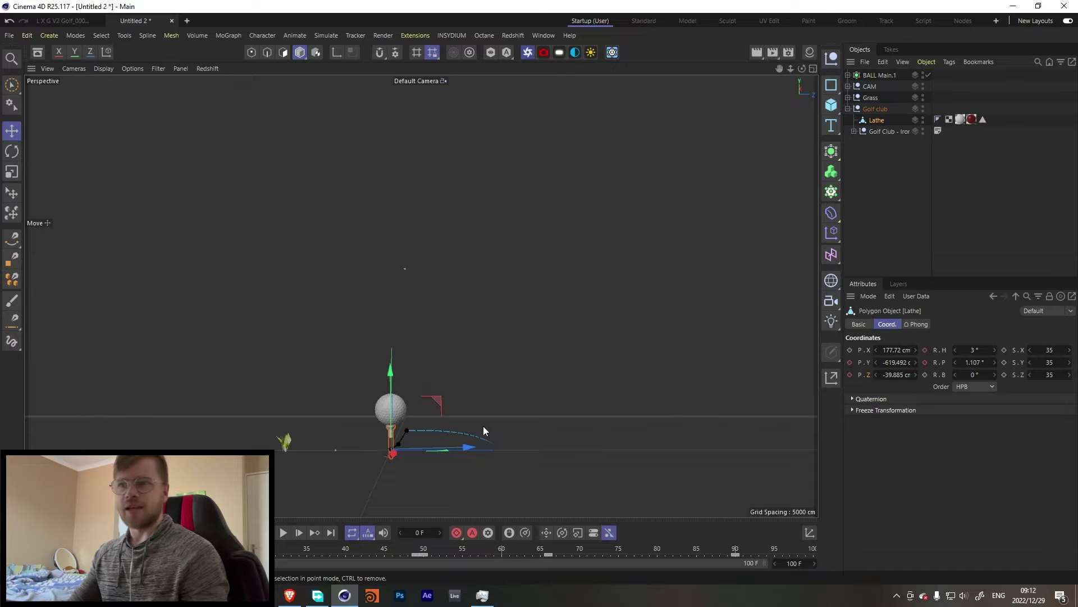
Add a Plane under the ball, lengthen it along Z, and move it to about -435 cm on Z
alt+drag(370, 405, 372, 426)
alt+middle_drag(372, 426, 454, 301)
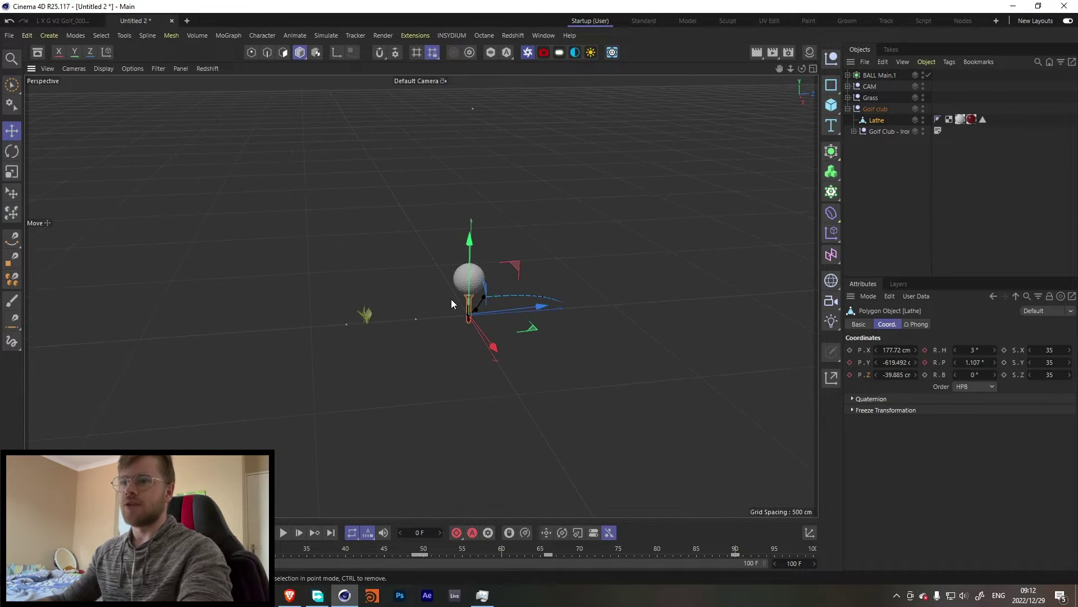
mouse_move(440, 293)
alt+mouse_down()
mouse_move(402, 276)
mouse_move(438, 291)
alt+mouse_up()
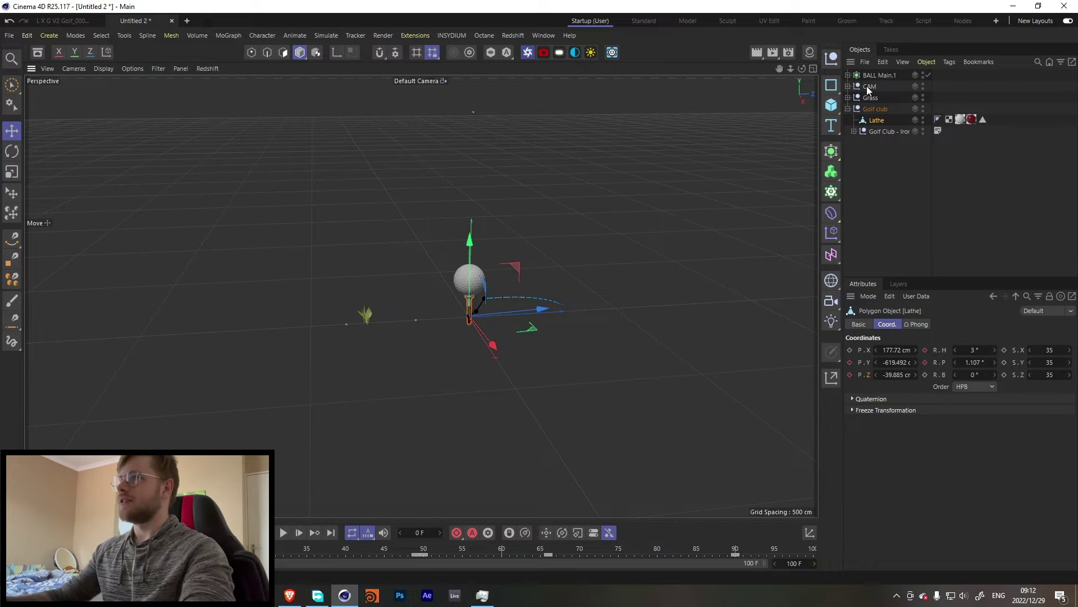
drag(831, 105, 851, 142)
click(871, 141)
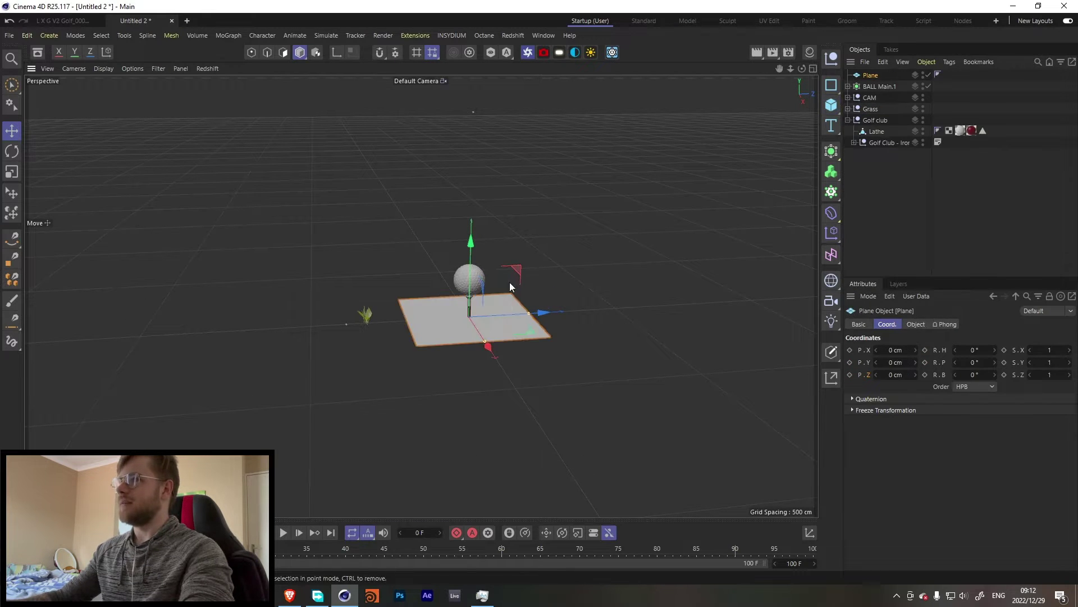
drag(630, 309, 631, 308)
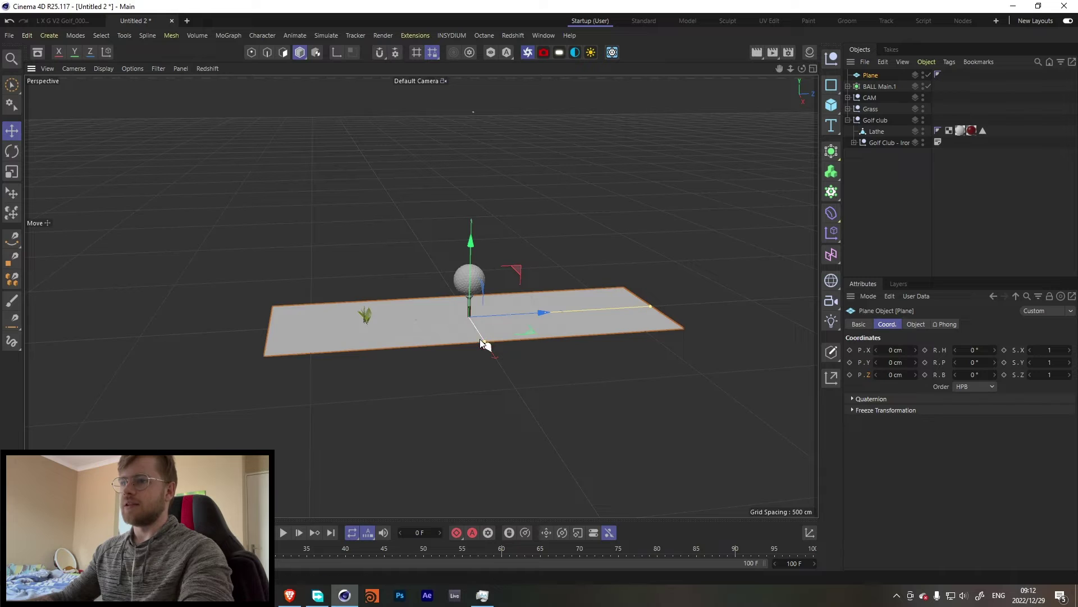
drag(532, 318, 385, 317)
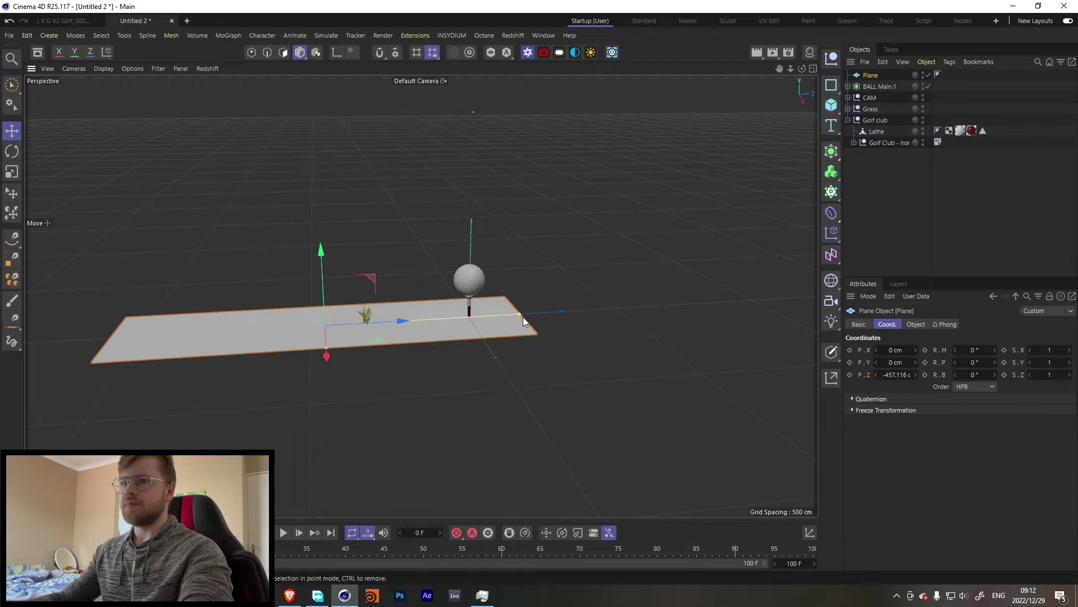
drag(509, 316, 500, 317)
drag(396, 319, 377, 330)
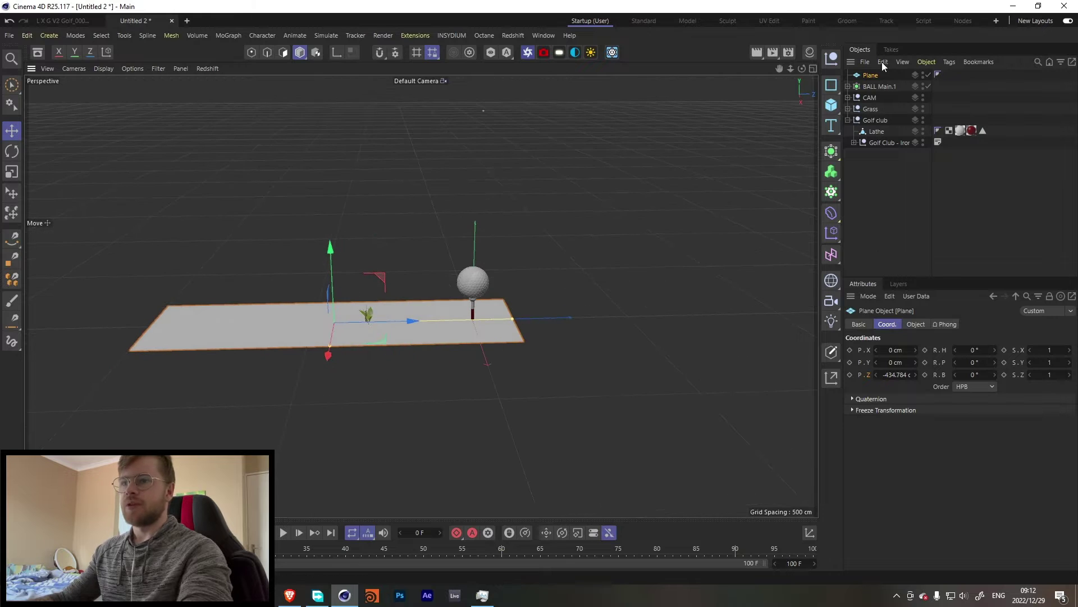
Add a Cloner, place all eight grass pieces inside it, and delete the emptied Grass null
click(835, 191)
click(831, 191)
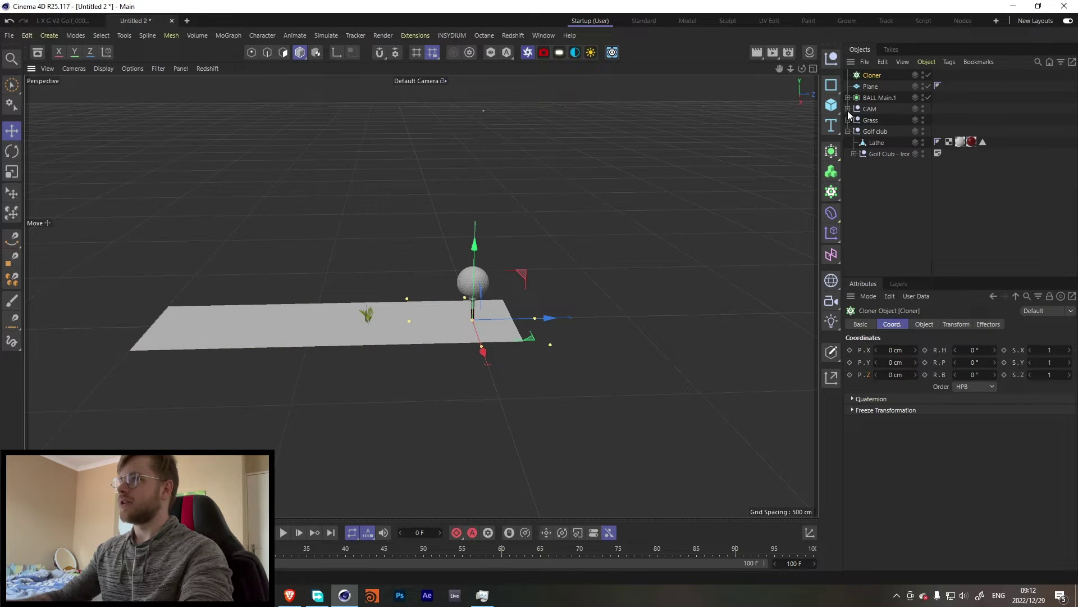
click(848, 121)
click(875, 209)
shift+click(889, 132)
drag(889, 132, 876, 76)
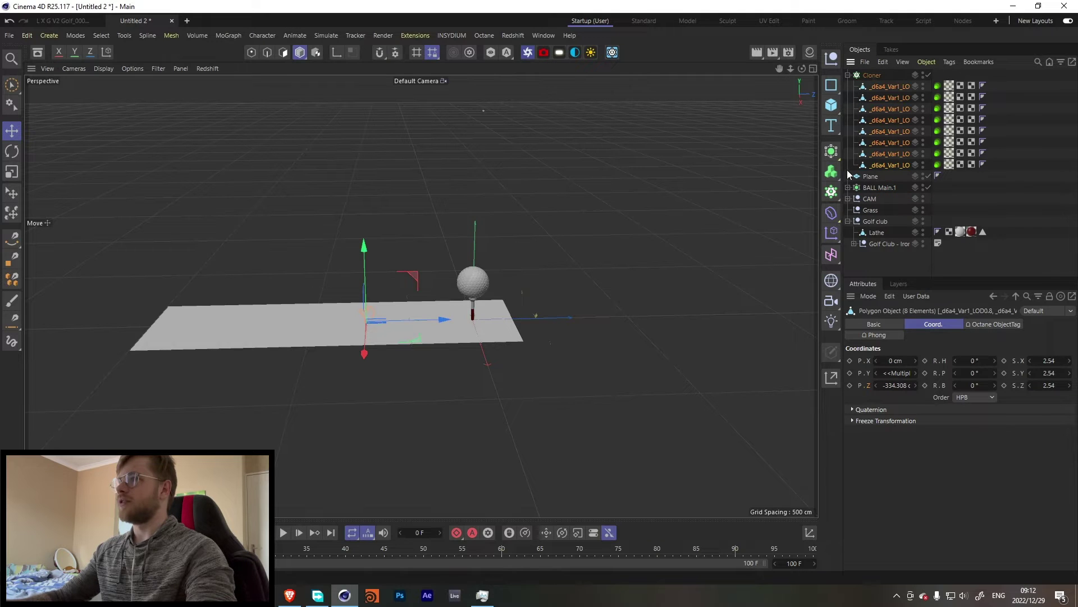
click(866, 210)
key(Delete)
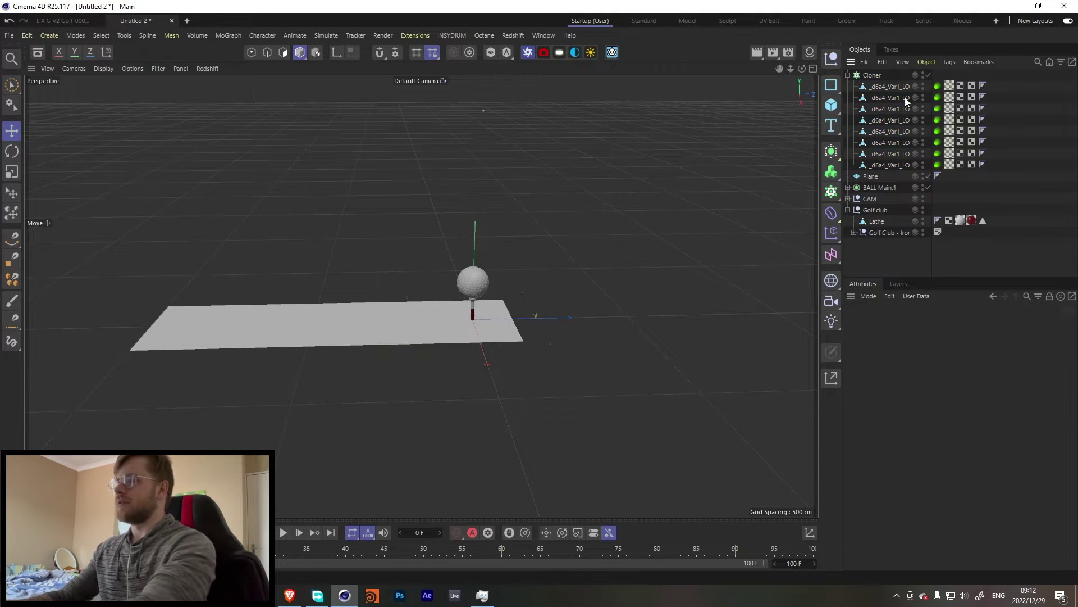
Set the Cloner's mode to Object and assign the Plane as its distribution object
click(872, 75)
click(924, 324)
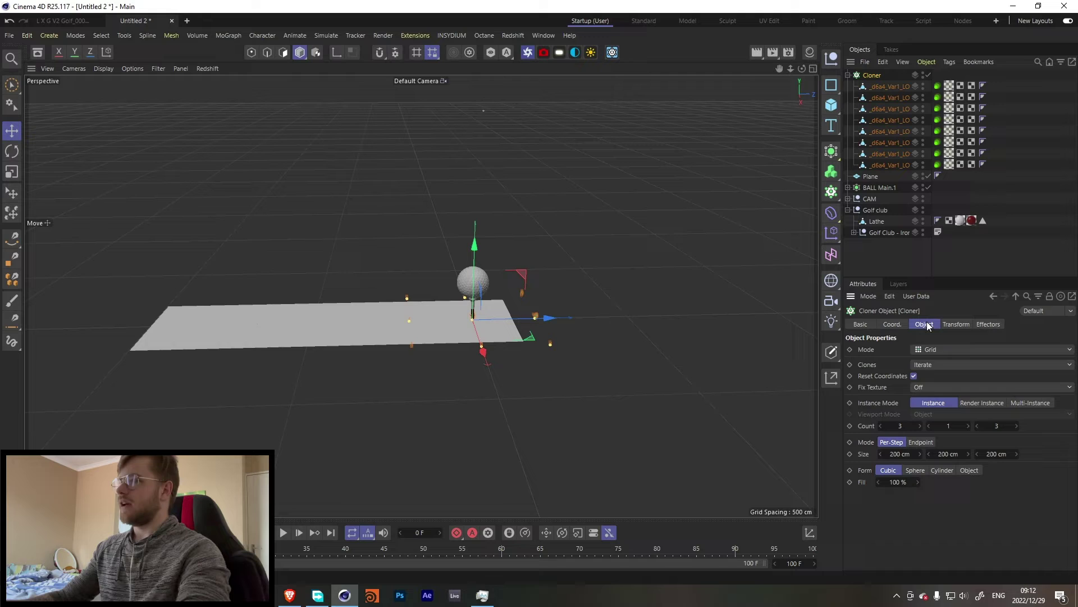
click(936, 350)
click(932, 361)
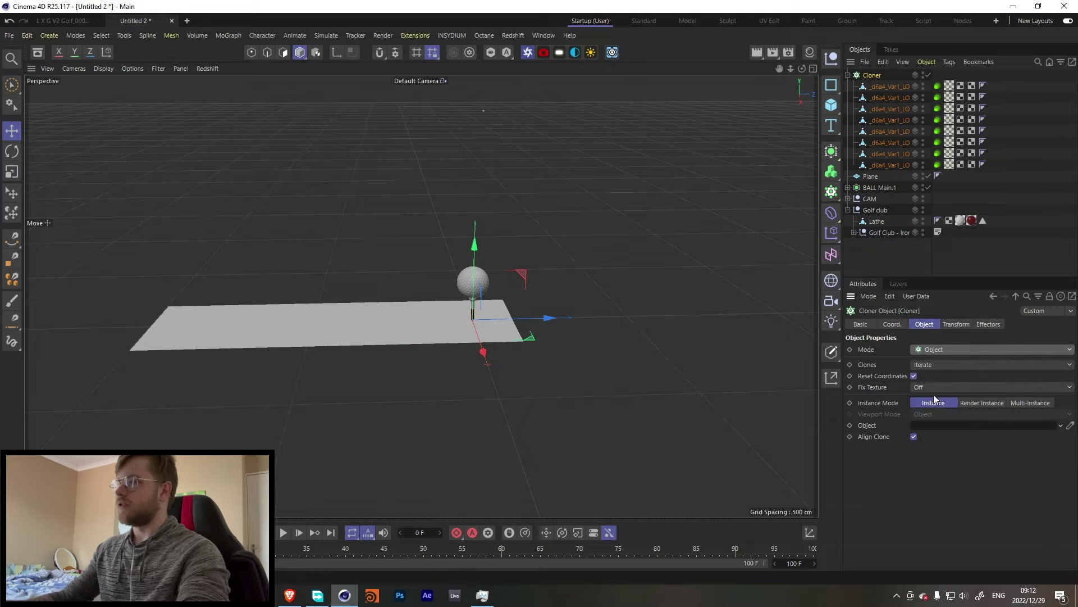
drag(869, 178, 949, 430)
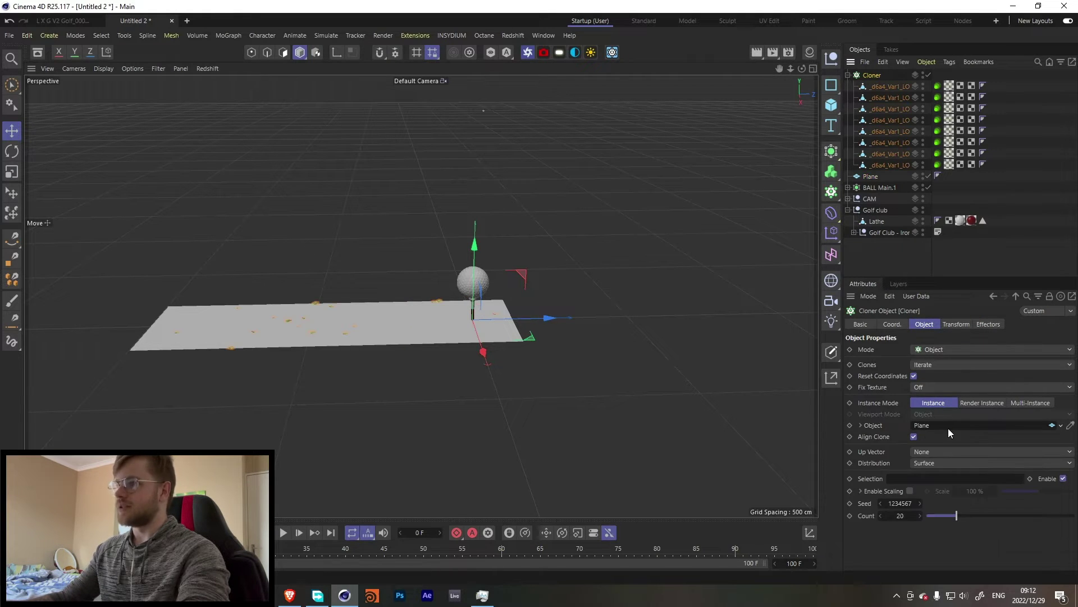
Collapse the Cloner's hierarchy and set its clones' pitch rotation (R.P) to -90° so the grass stands upright
click(848, 75)
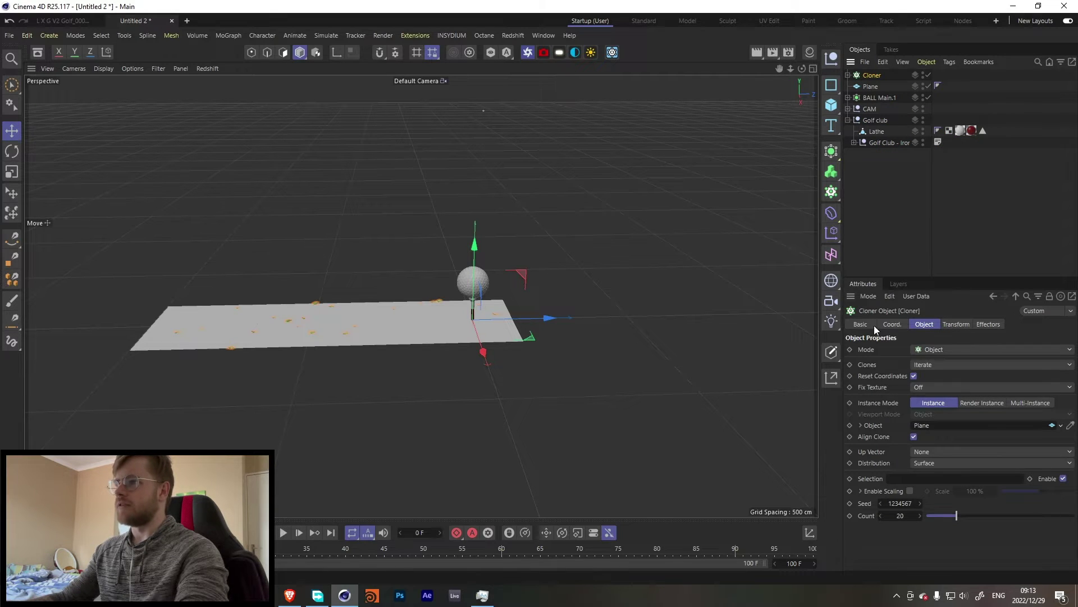
click(963, 325)
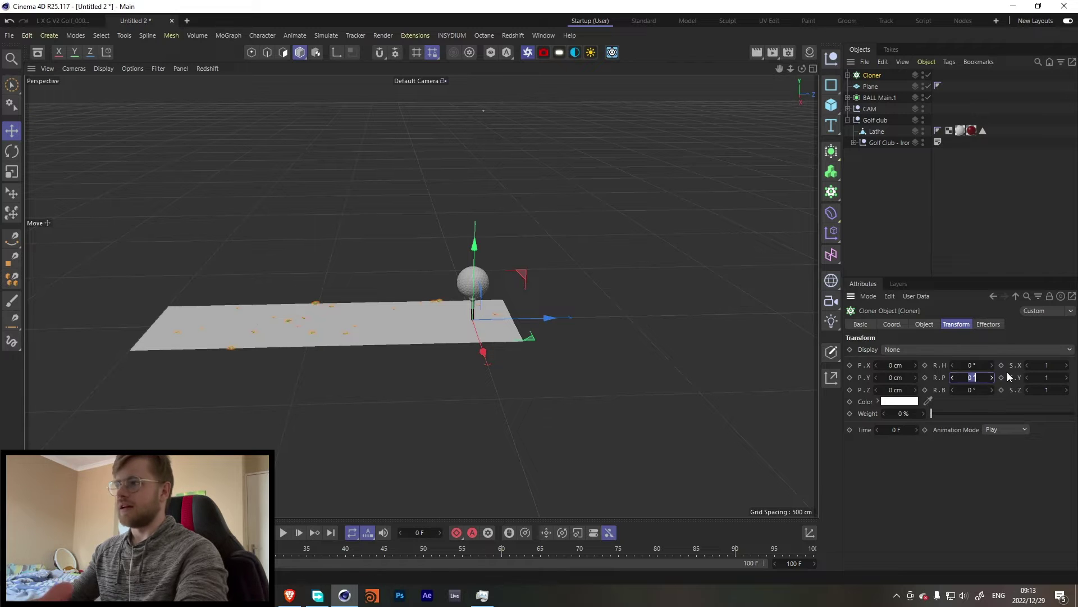
text(0)
key(Return)
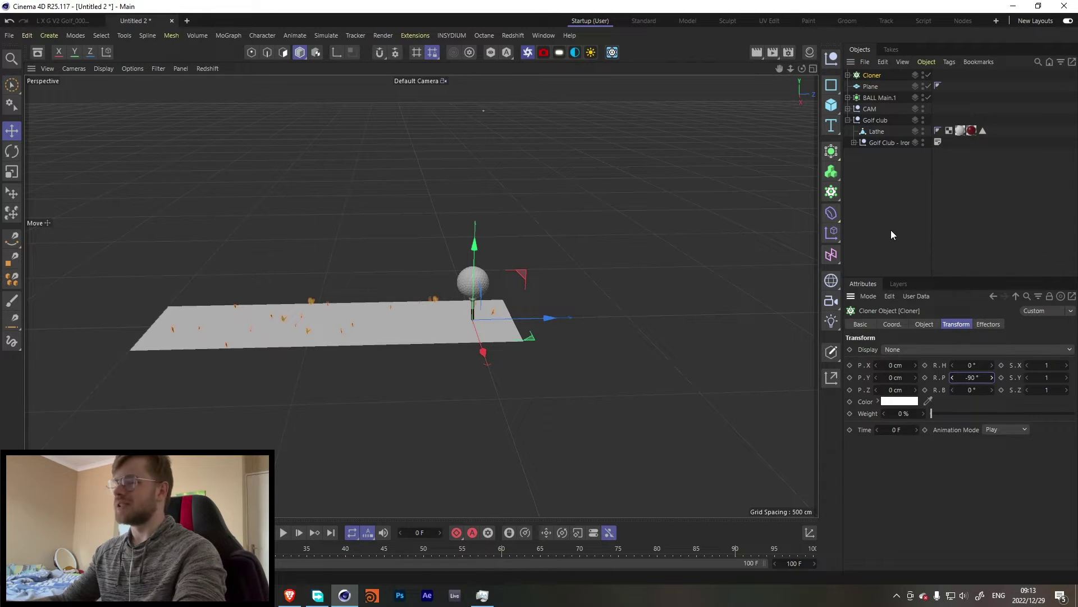
Switch the Cloner's instance mode to Multi-Instance and set its clone count to 200
click(924, 324)
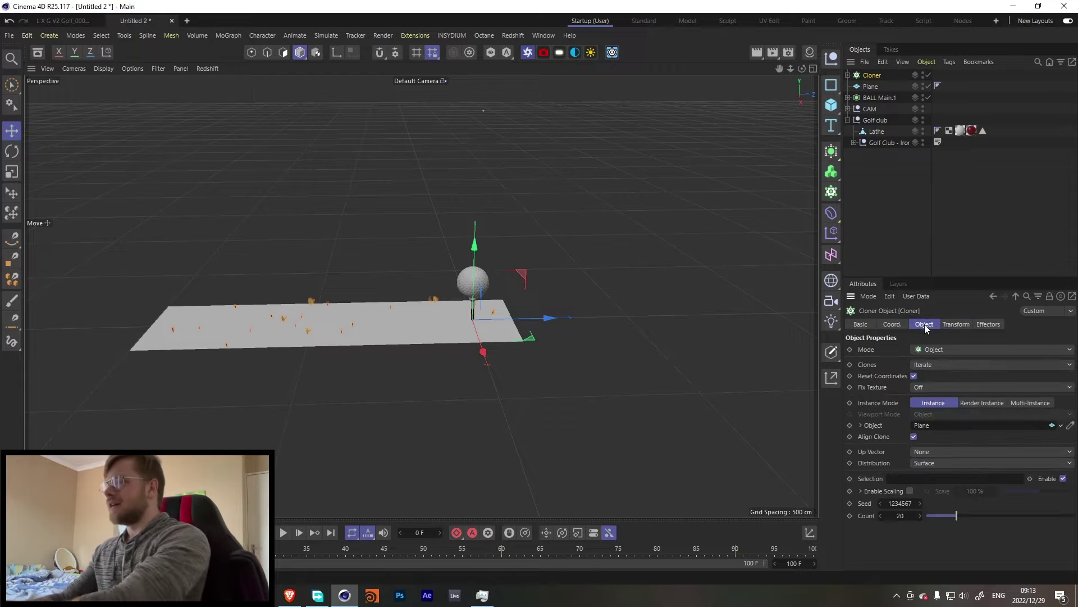
click(1029, 402)
double_click(900, 516)
text(200)
key(Return)
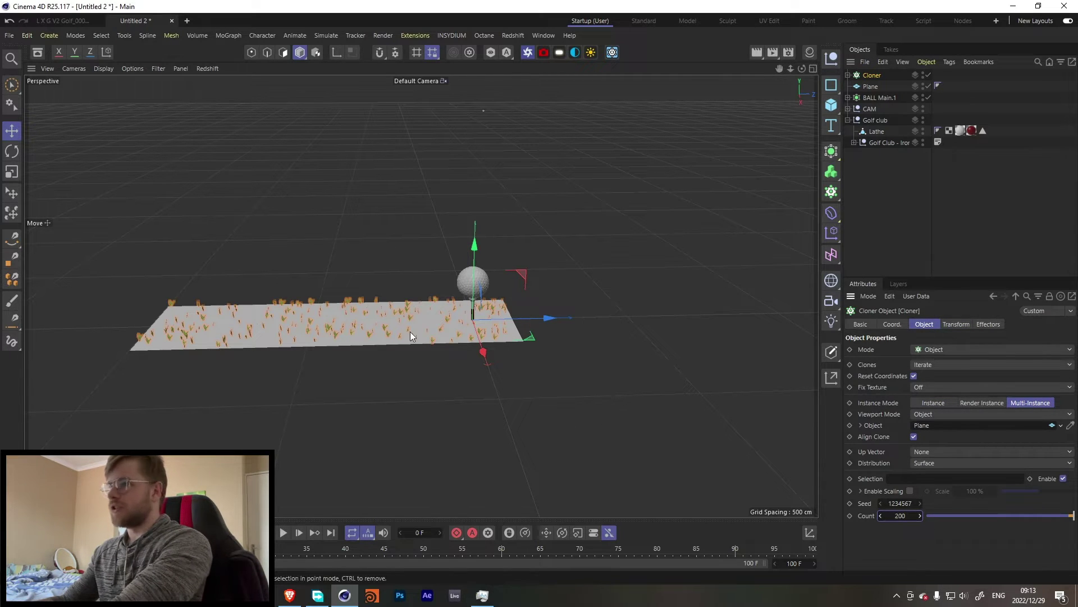
Check the grass coverage from a lower angle and raise the Cloner's count to 300
click(383, 341)
alt+drag(383, 341, 344, 314)
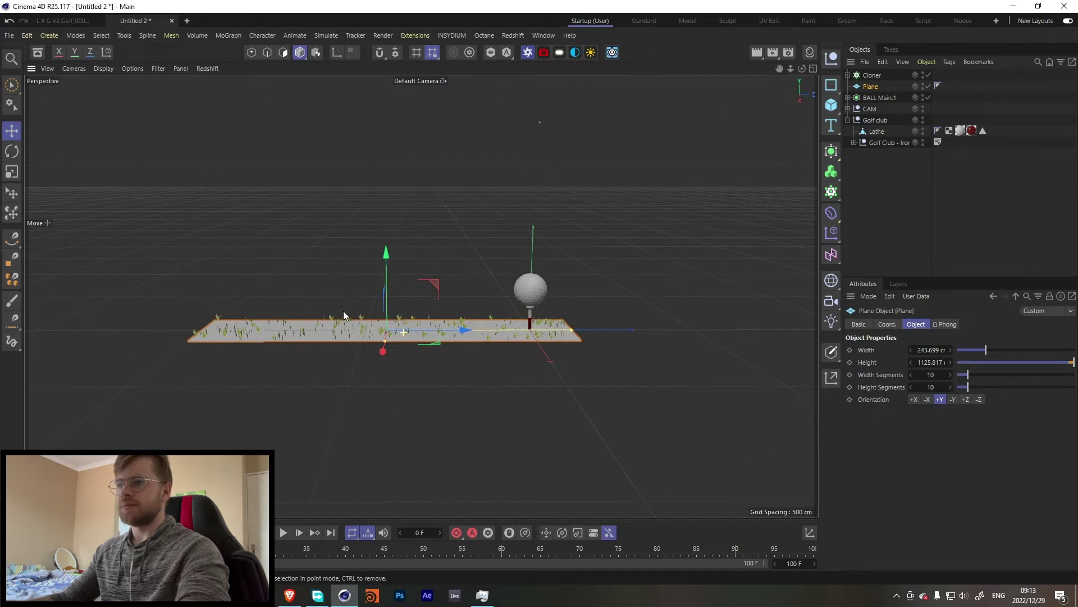
click(872, 75)
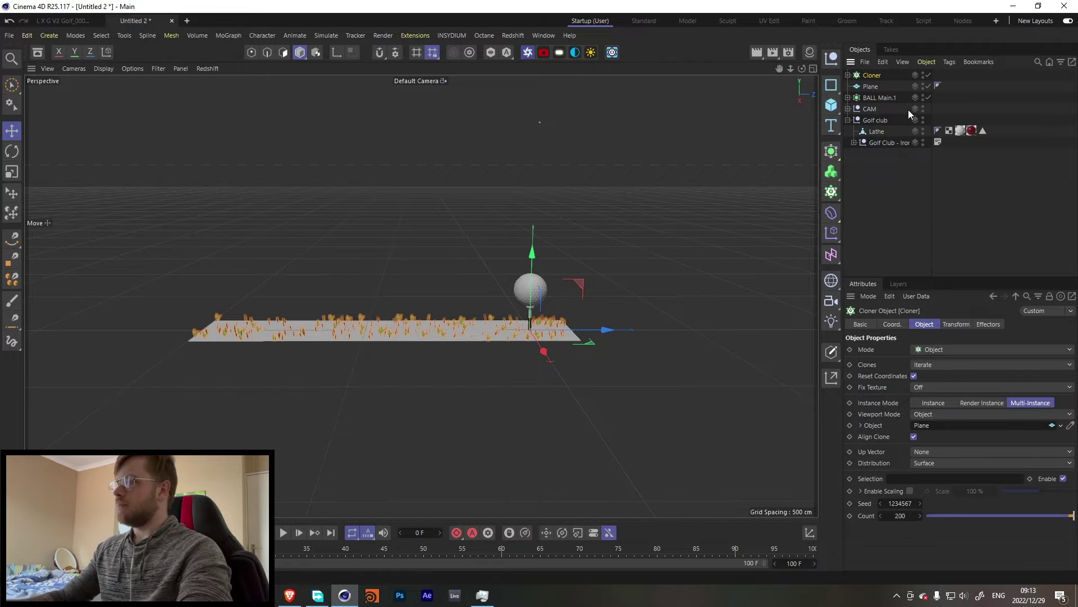
click(900, 515)
text(300)
key(Return)
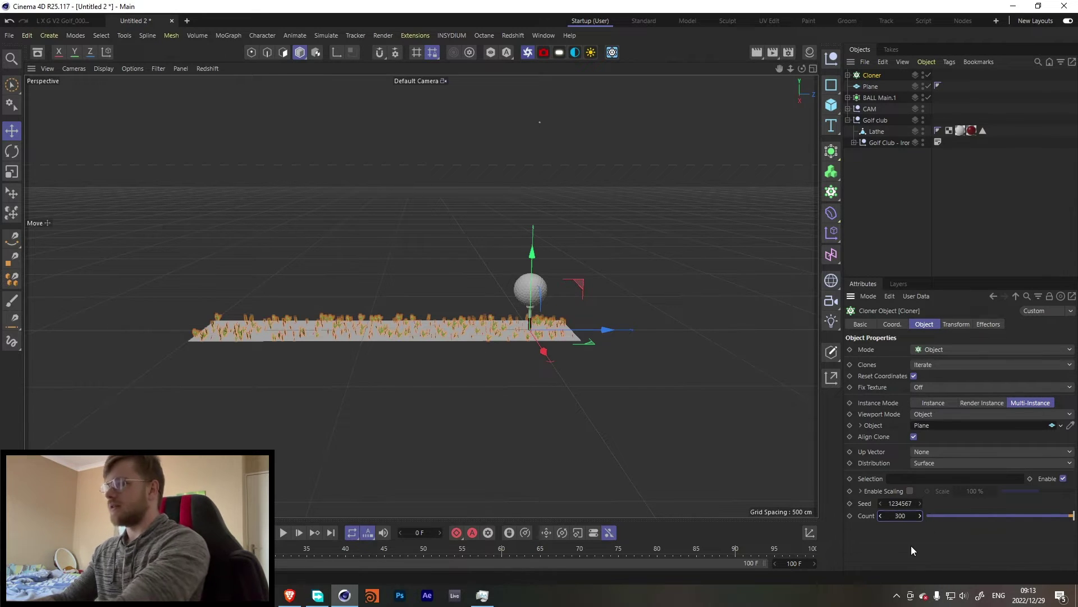
Add a Plain effector to the selected Cloner and open its Y position parameter for editing
click(972, 155)
click(881, 75)
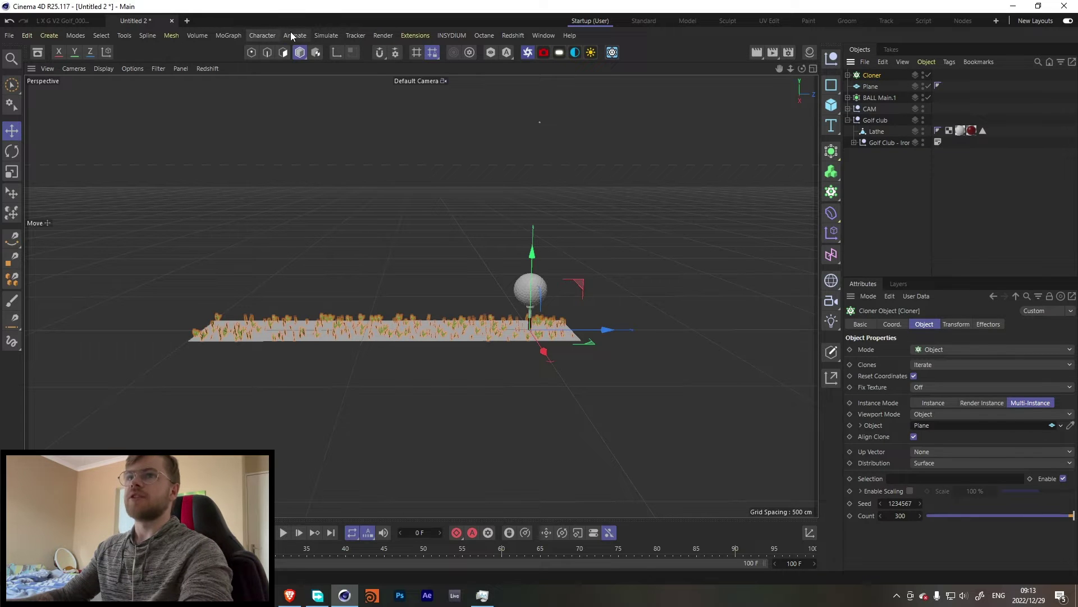
click(225, 35)
mouse_move(292, 53)
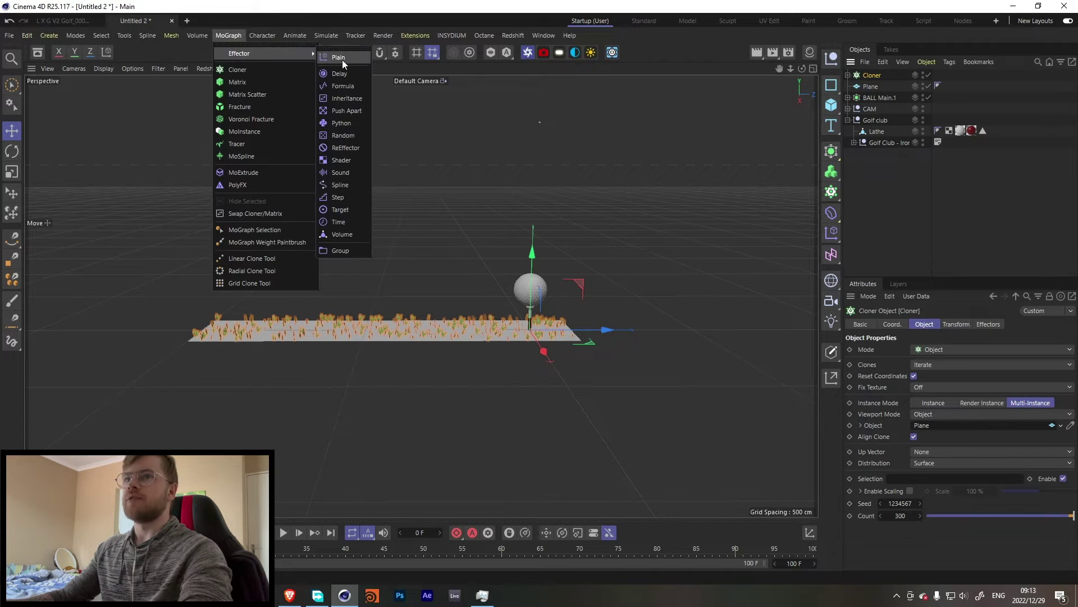
click(342, 60)
click(967, 325)
click(946, 408)
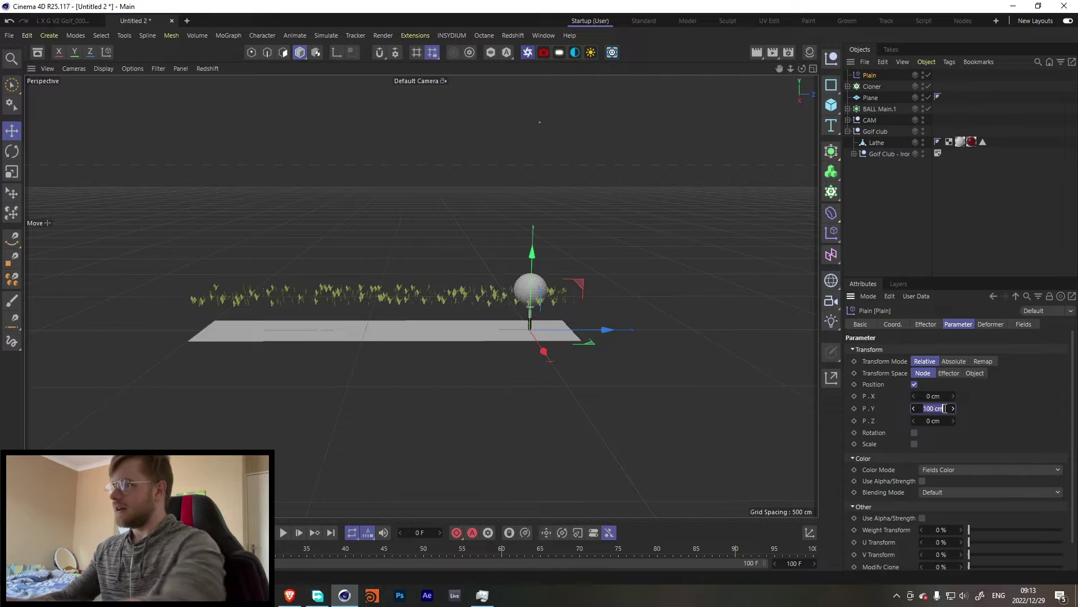
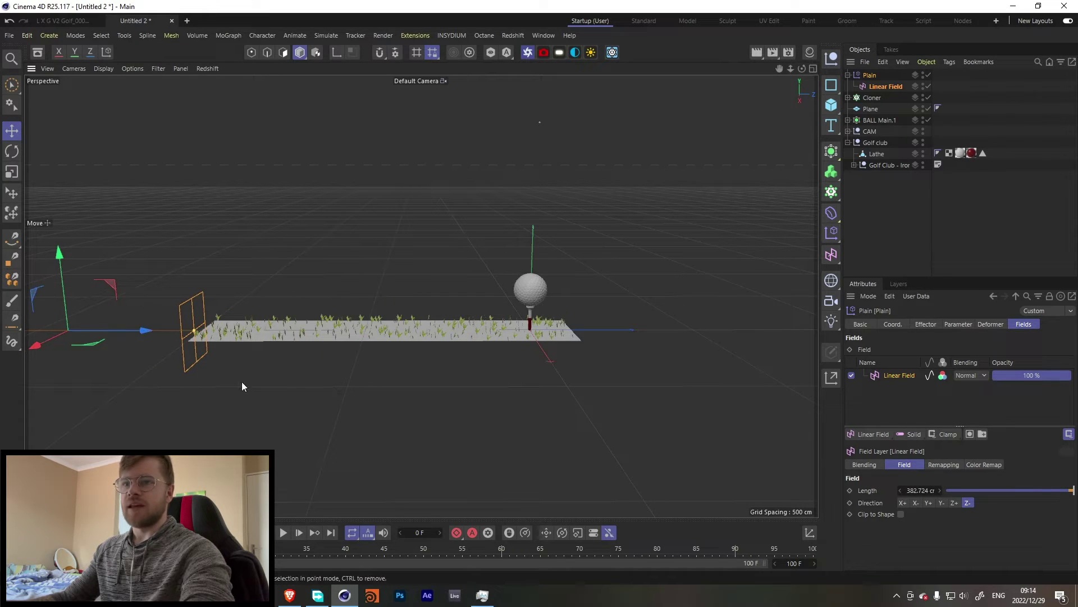
Play the golf swing and keyframe the Z position of the Plain effector's Linear Field at frame 28
key(F8)
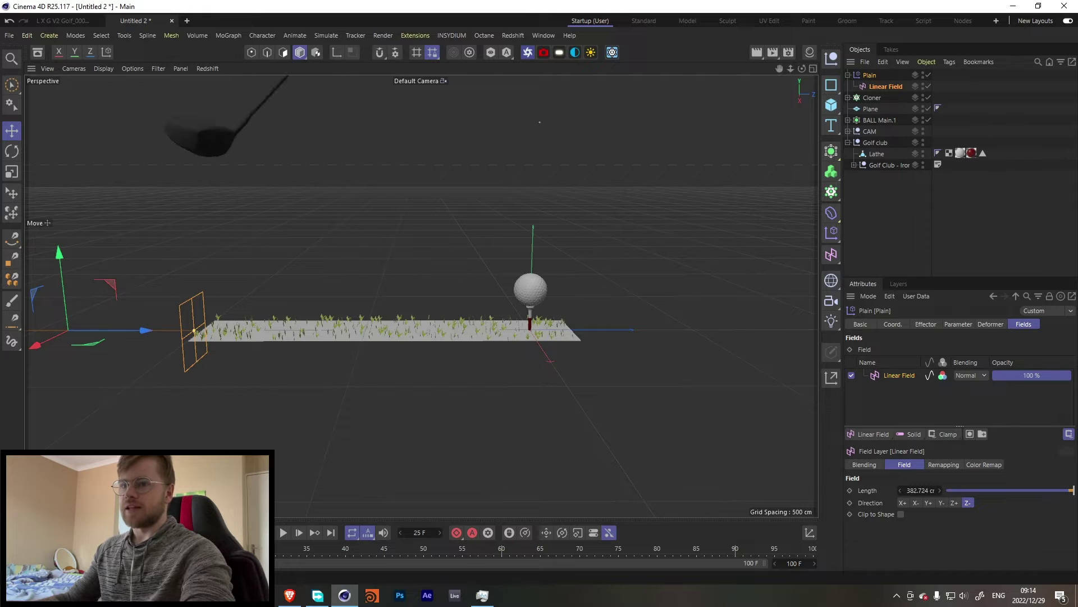
click(479, 335)
mouse_move(574, 329)
mouse_down()
mouse_move(459, 335)
mouse_move(499, 334)
mouse_move(460, 292)
mouse_move(452, 327)
mouse_up()
alt+right_drag(431, 336, 473, 327)
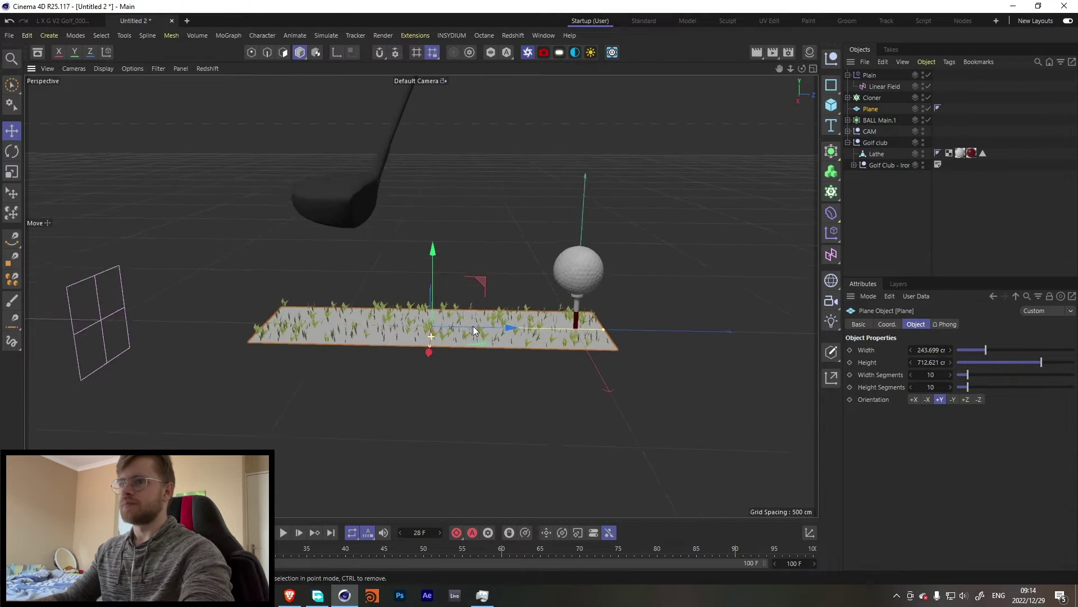
alt+drag(473, 326, 449, 306)
mouse_move(253, 547)
mouse_down()
mouse_move(299, 545)
mouse_move(205, 545)
mouse_move(276, 546)
mouse_move(252, 546)
mouse_up()
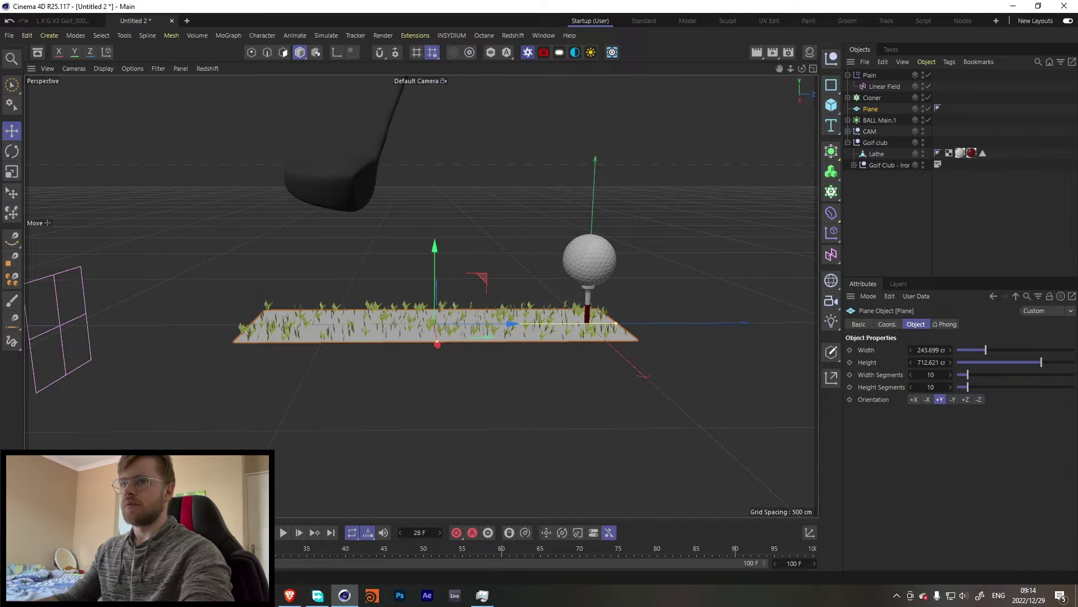
click(884, 86)
click(904, 324)
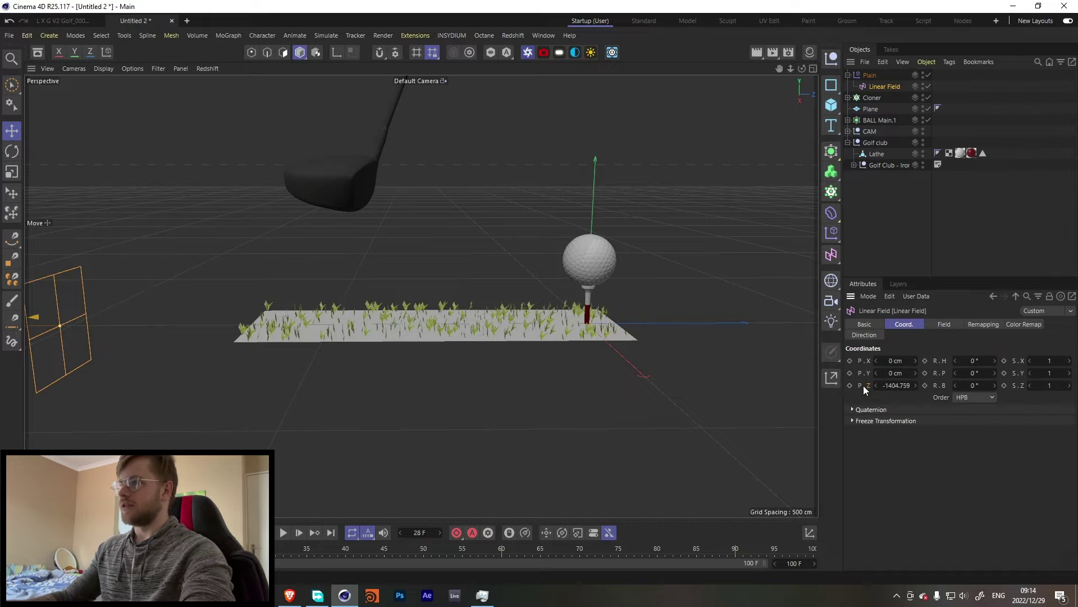
At frame 32, move the Linear Field forward along Z to about -426.4 cm and keyframe its Z position
click(276, 551)
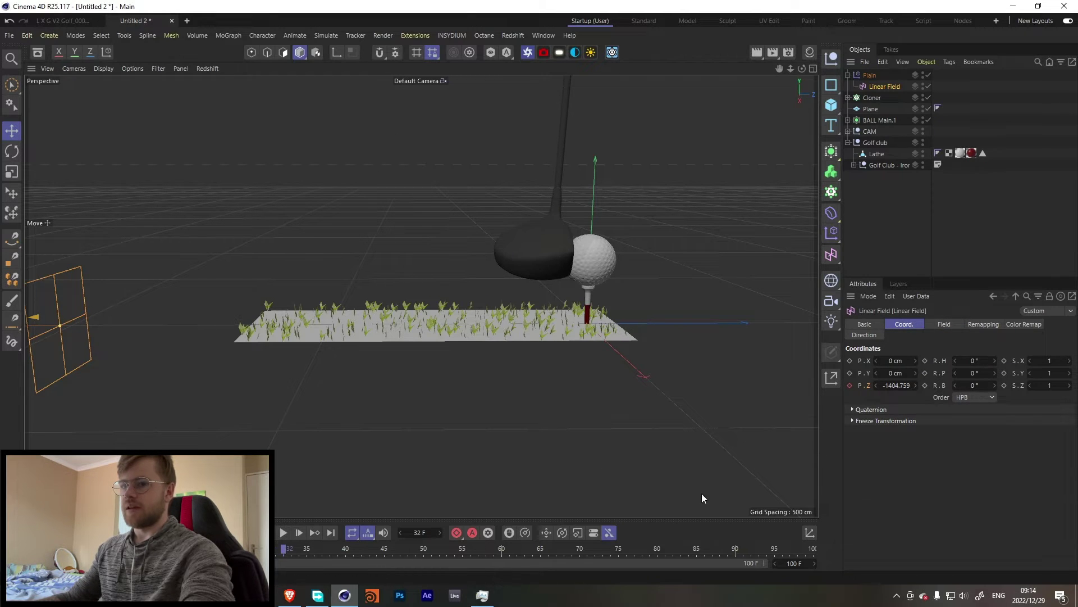
scroll(261, 320, down, 5)
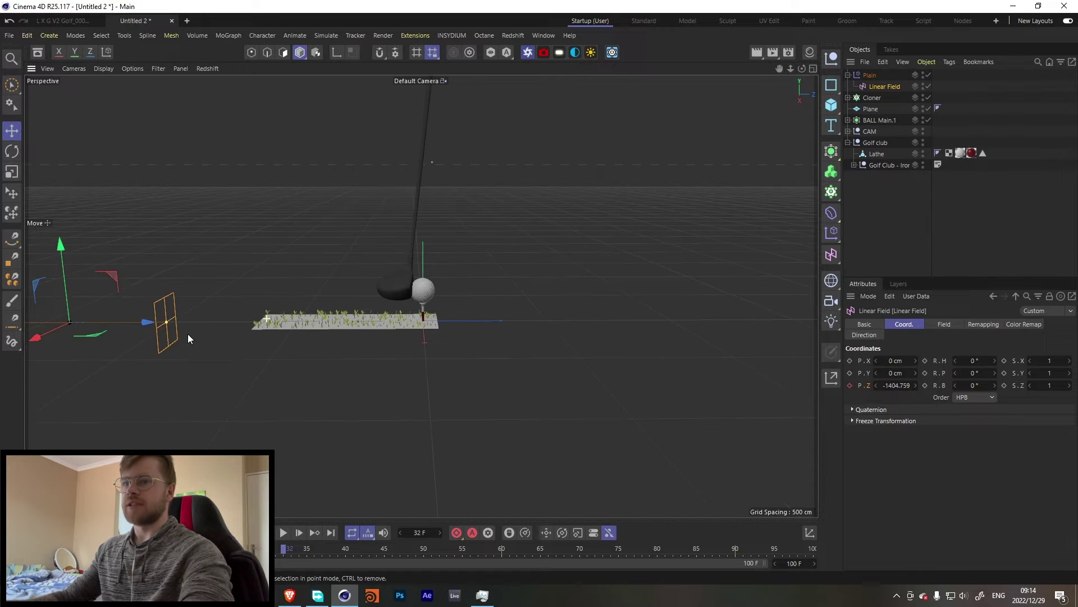
drag(142, 323, 376, 336)
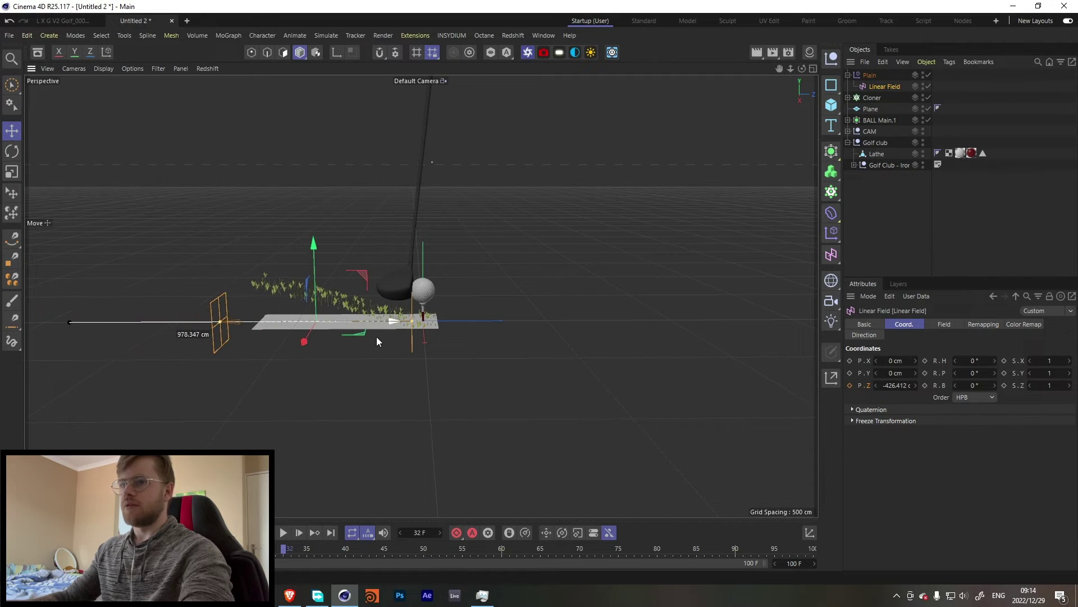
click(850, 385)
At frame 28, move the Linear Field to Z about -1047.4 cm, update its keyframe and play the animation
click(252, 549)
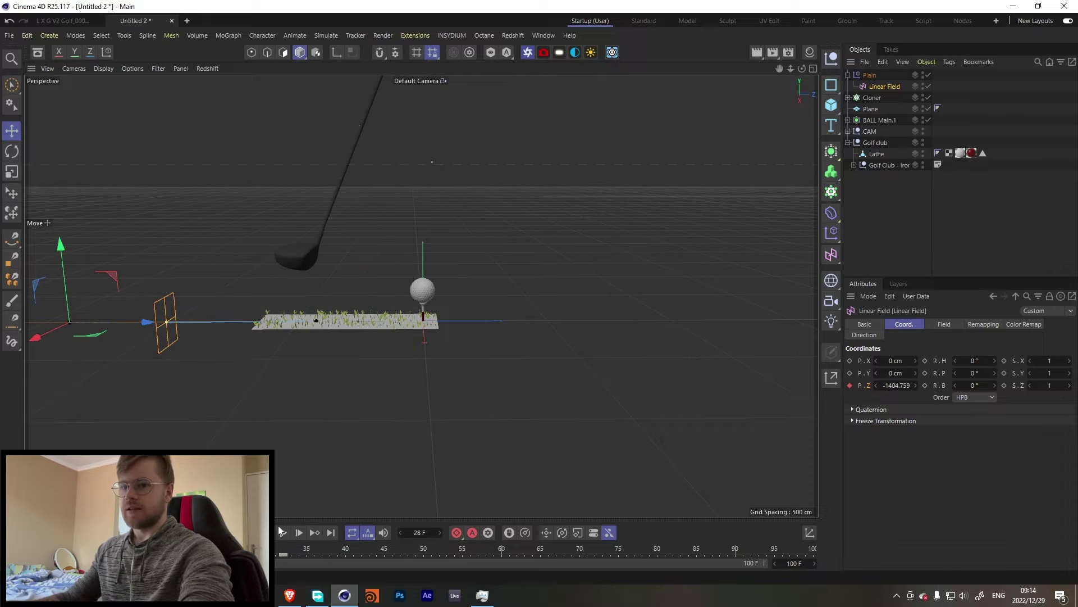
drag(144, 325, 235, 335)
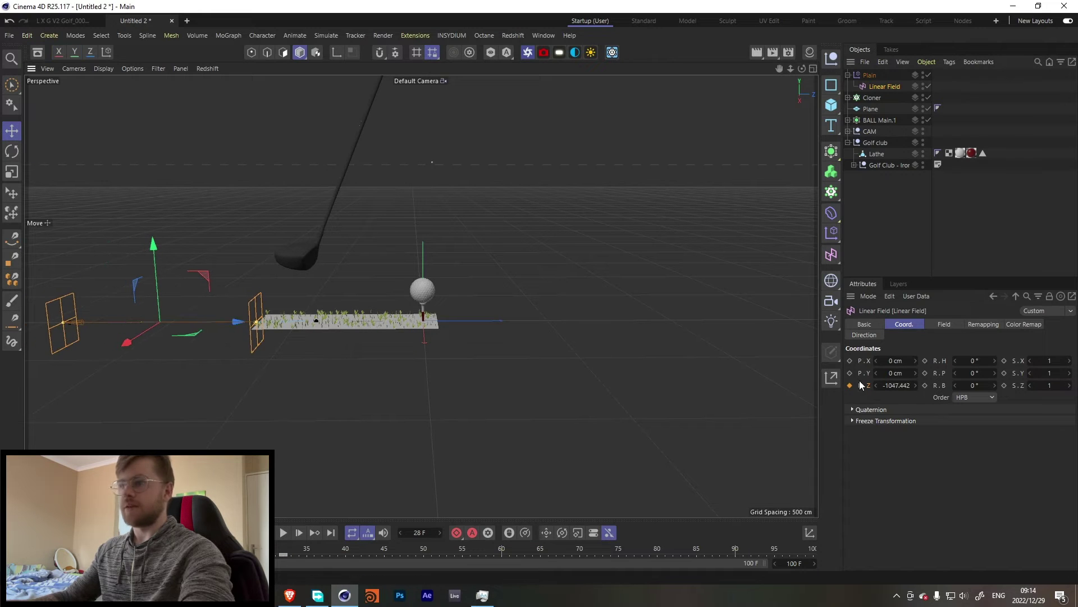
click(237, 532)
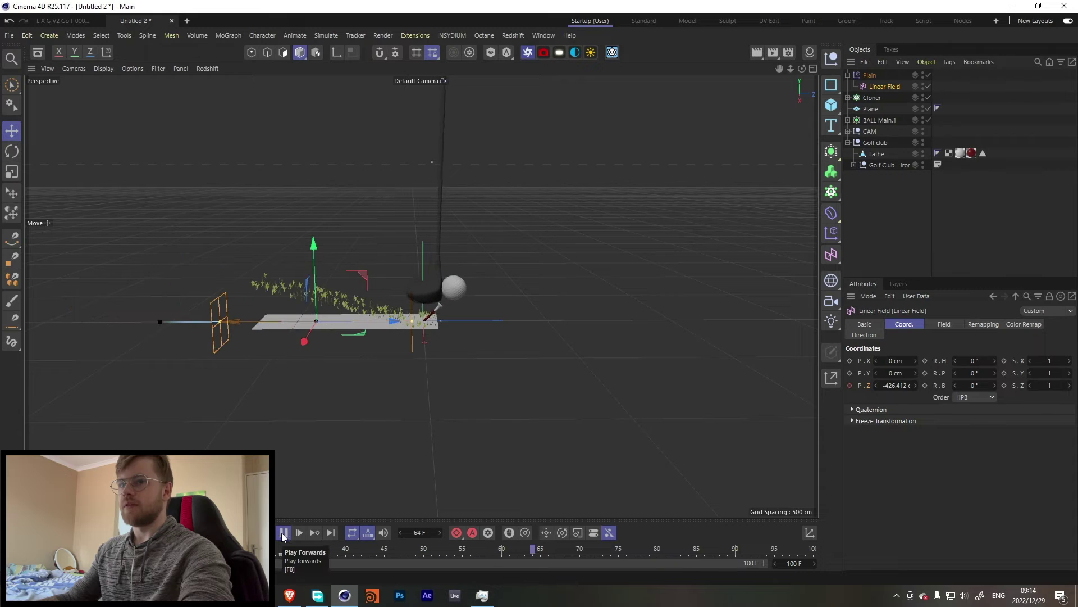
click(284, 533)
At frame 90, move the Linear Field to Z about -226.5 cm, keyframe it and play back the result
drag(620, 560, 742, 560)
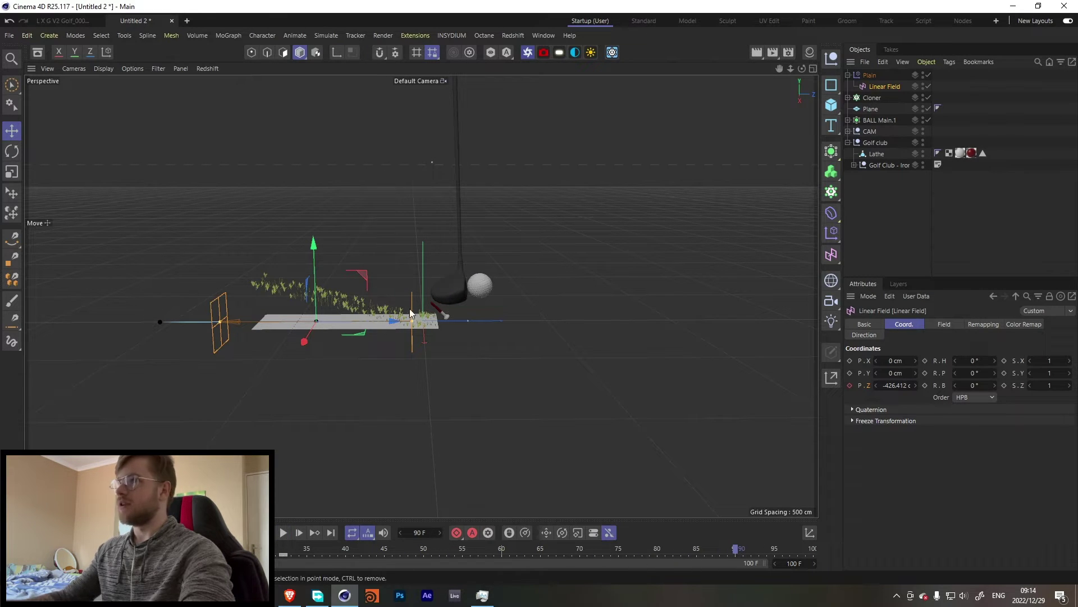
drag(391, 321, 434, 315)
click(283, 546)
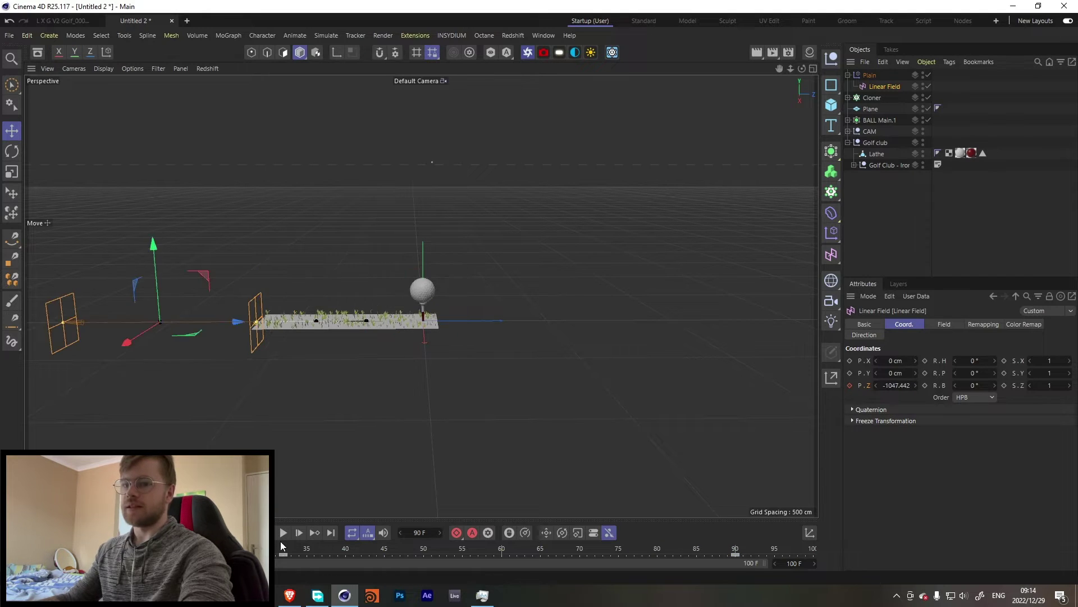
click(899, 209)
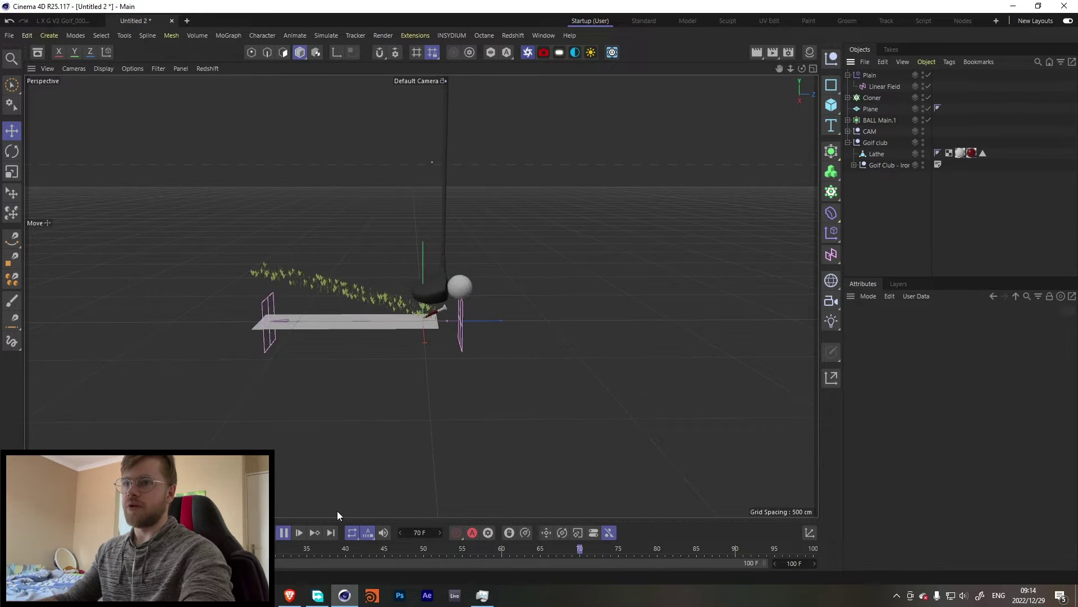
click(283, 532)
At frame 100, move the Linear Field to Z about 3.1 cm, keyframe it and return to the animation's start
drag(696, 552, 812, 548)
click(880, 87)
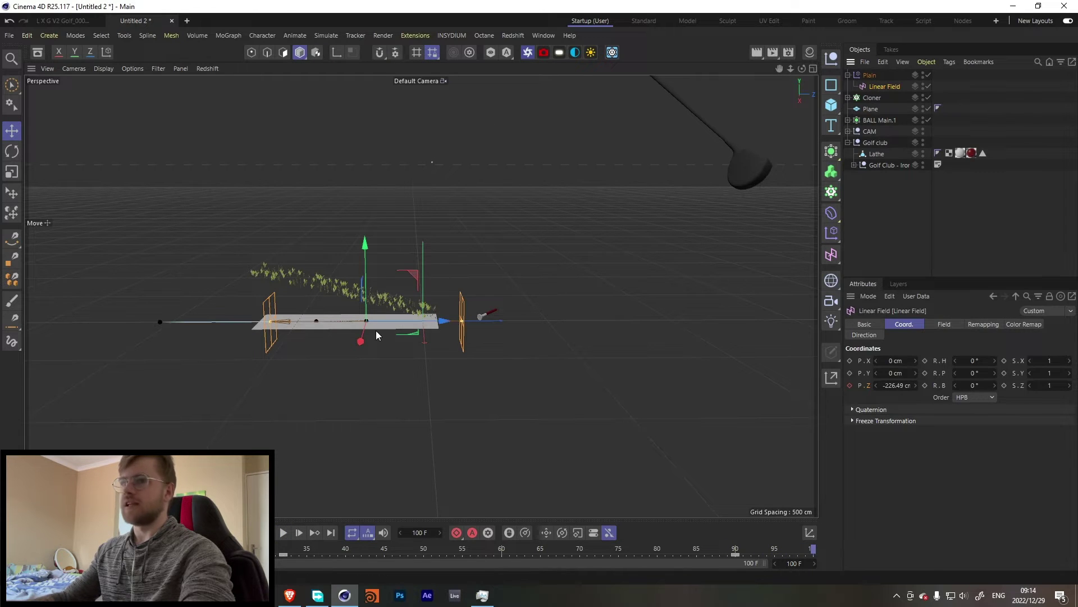
drag(402, 321, 455, 321)
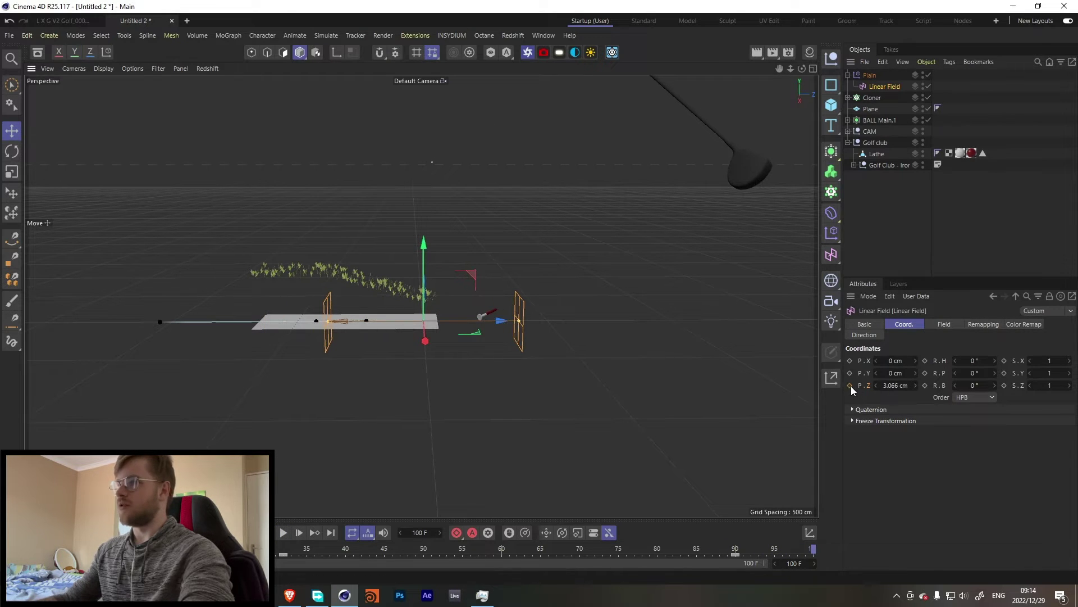
key(shift+f)
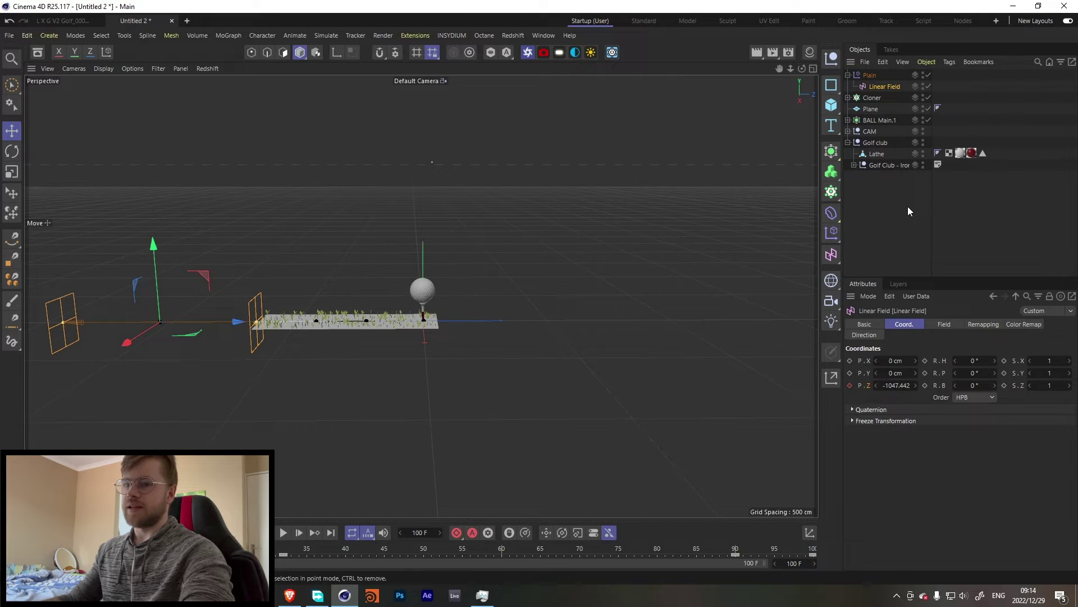
Add a Random effector to the Cloner with position variation of 150 cm in X and 100 cm in Y
click(871, 99)
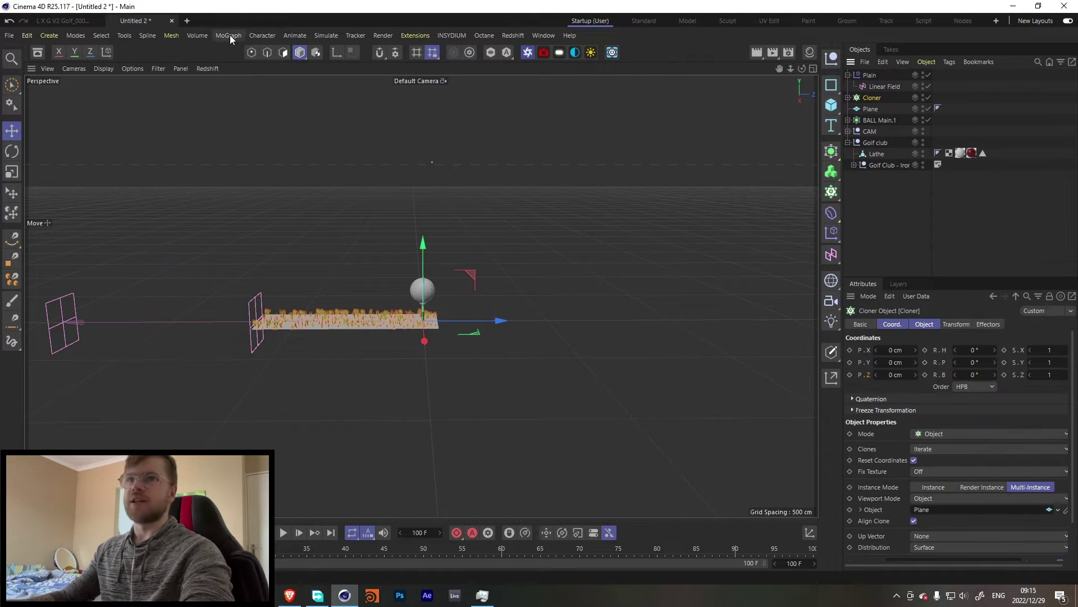
click(258, 36)
mouse_move(228, 36)
mouse_move(230, 55)
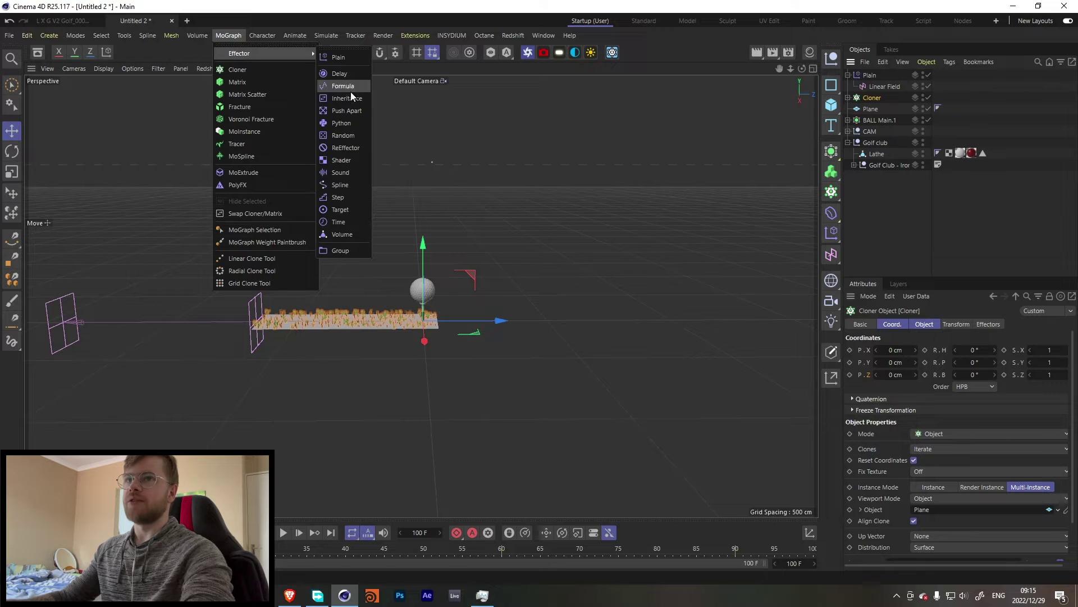
click(343, 135)
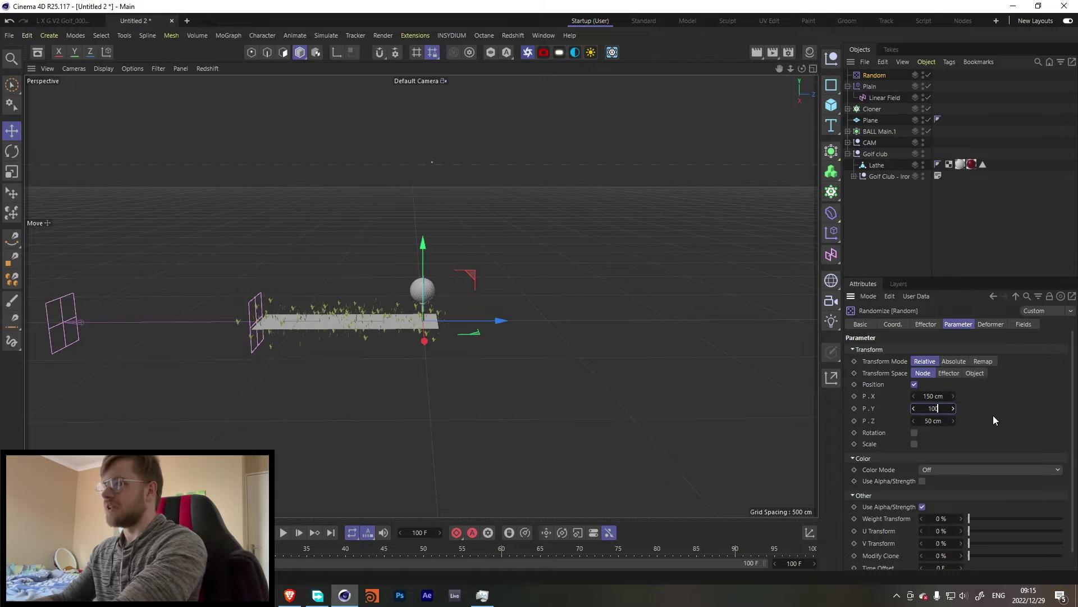
key(Return)
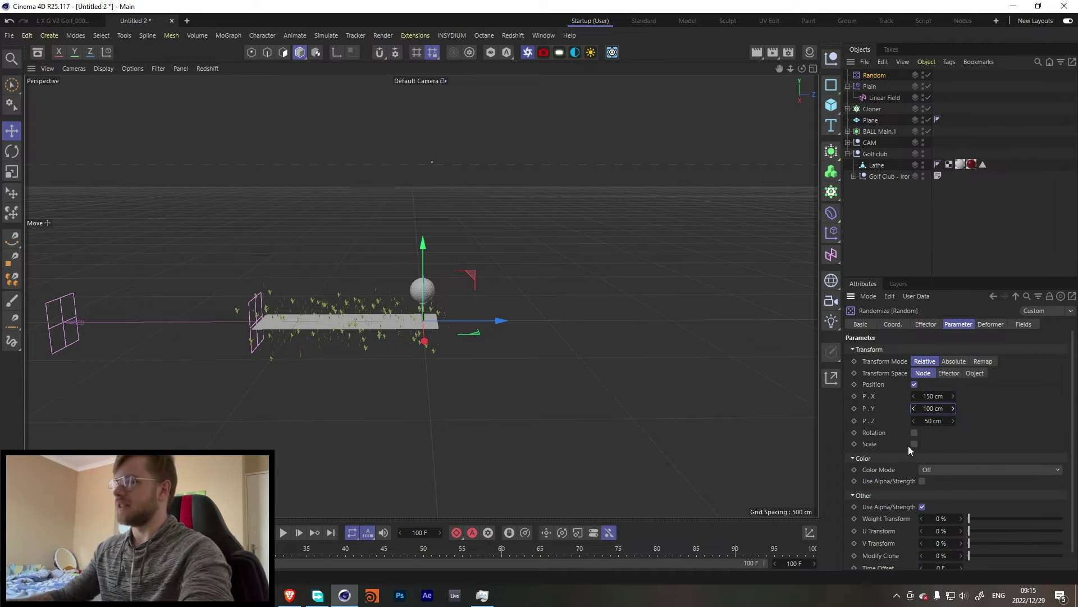
Enable rotation on the Random effector and set R.H to 360°, R.P to 360° and R.B to 60°
click(932, 456)
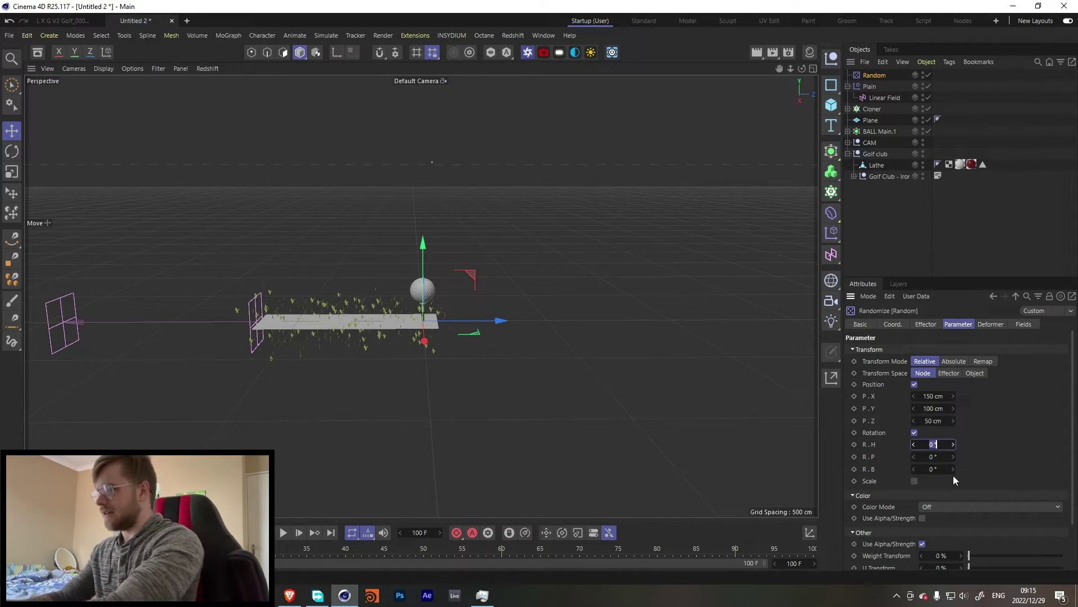
text(360)
click(942, 456)
text(36)
click(944, 468)
text(60)
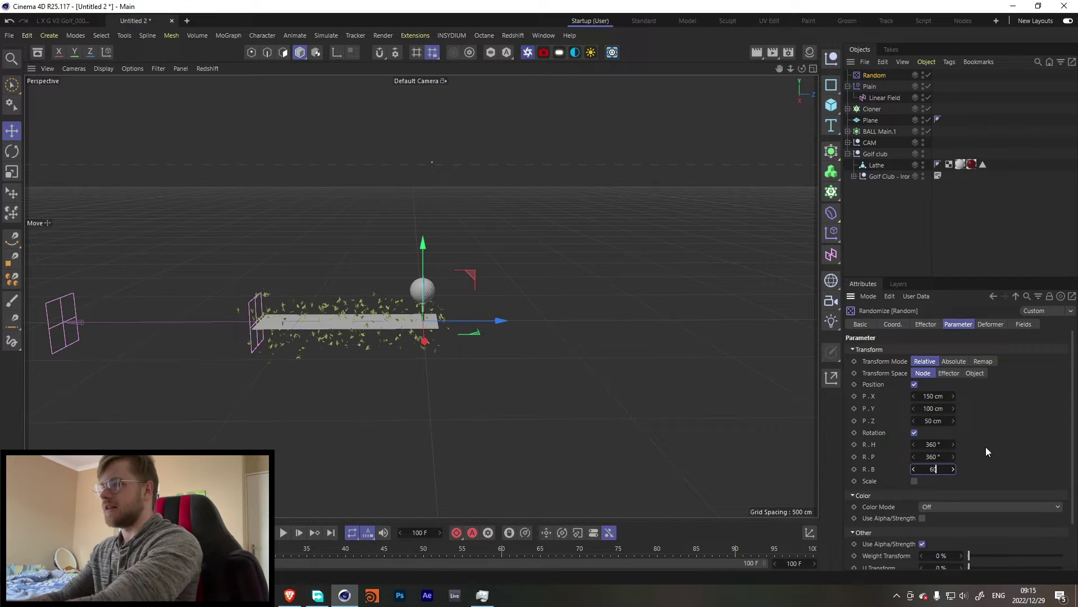
Assign the Plain effector's existing Linear Field to the Random effector's fields and play the animation to check the grass motion
click(1026, 324)
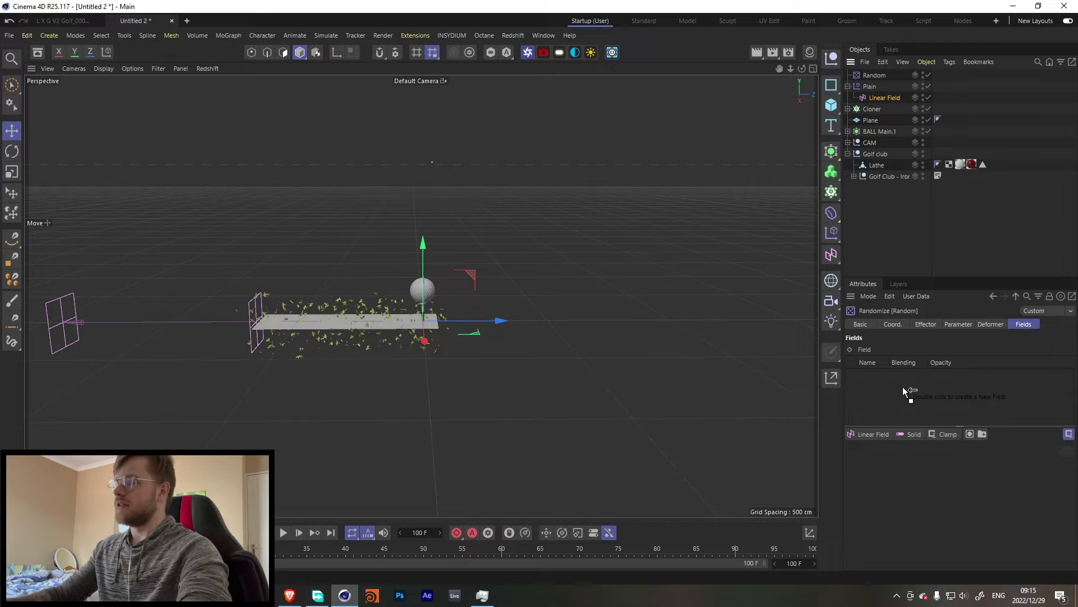
drag(905, 391, 906, 392)
click(708, 237)
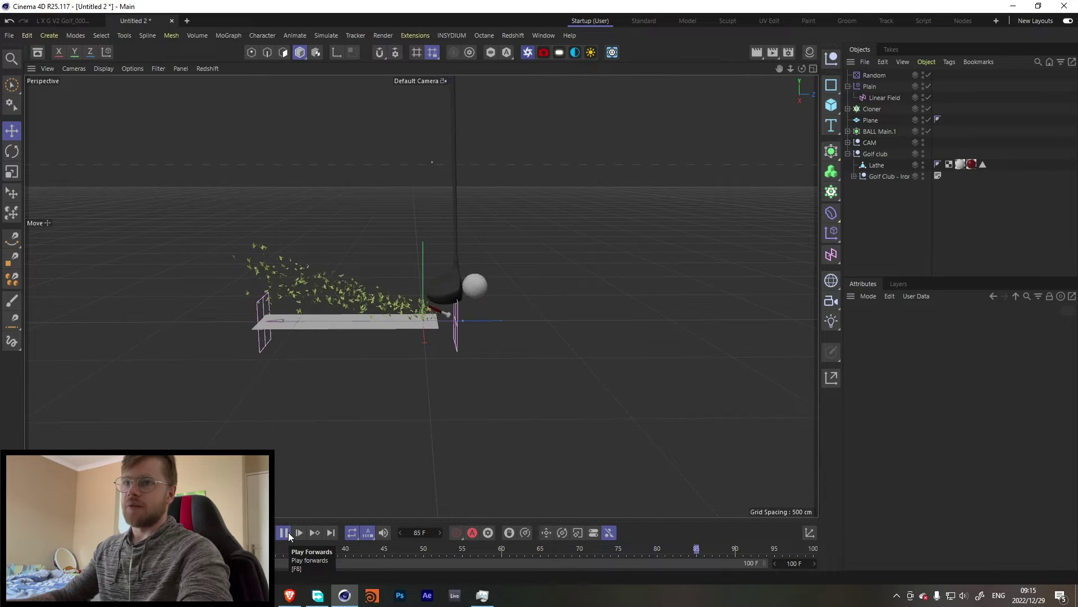
click(285, 532)
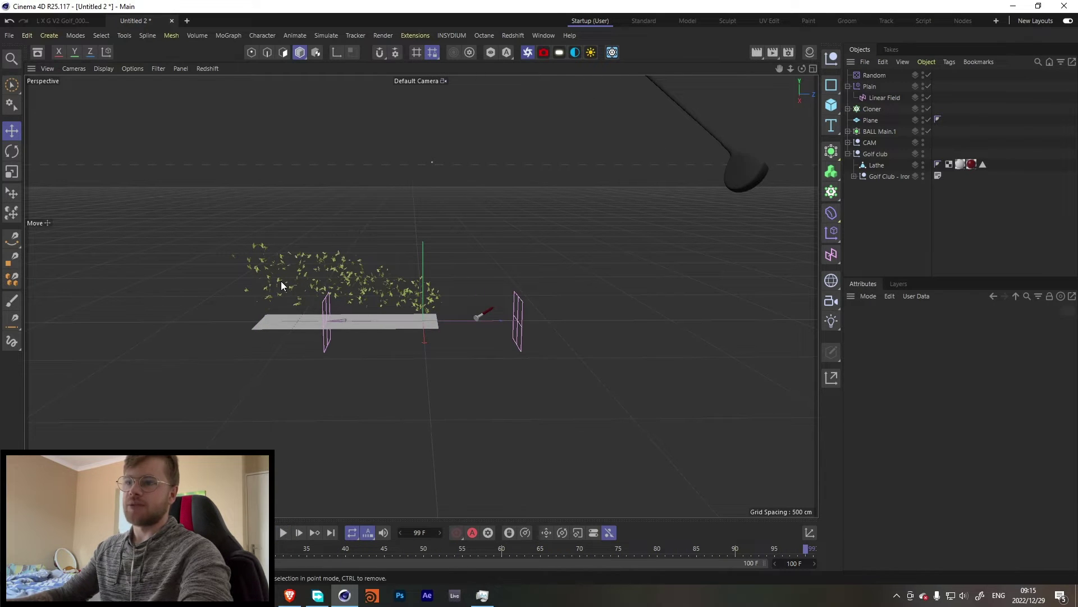
Add a second Plain effector to the Cloner and open its field settings
click(874, 109)
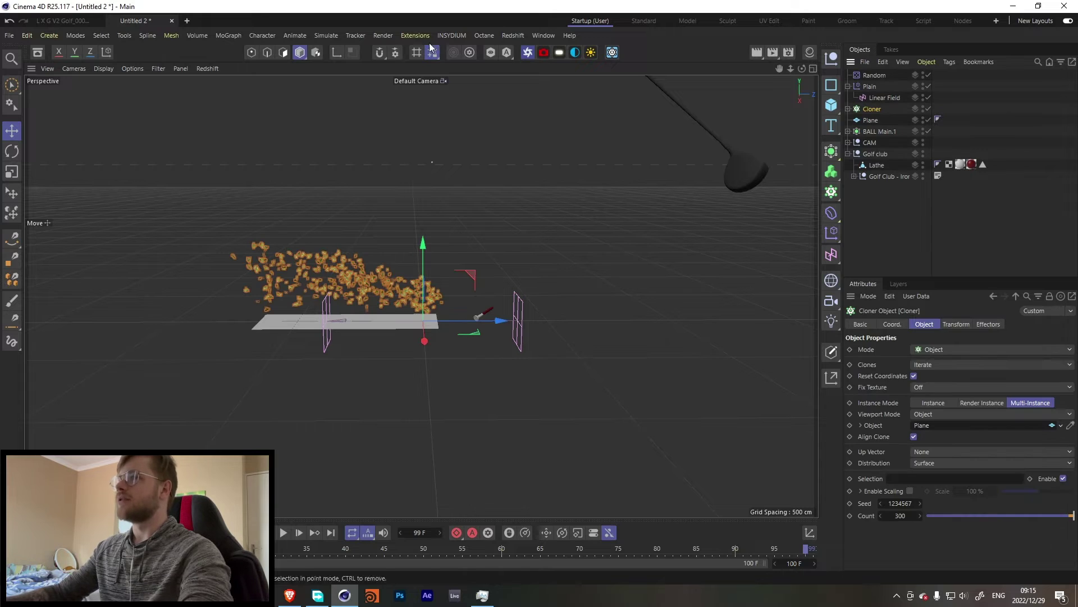
click(222, 36)
mouse_move(253, 56)
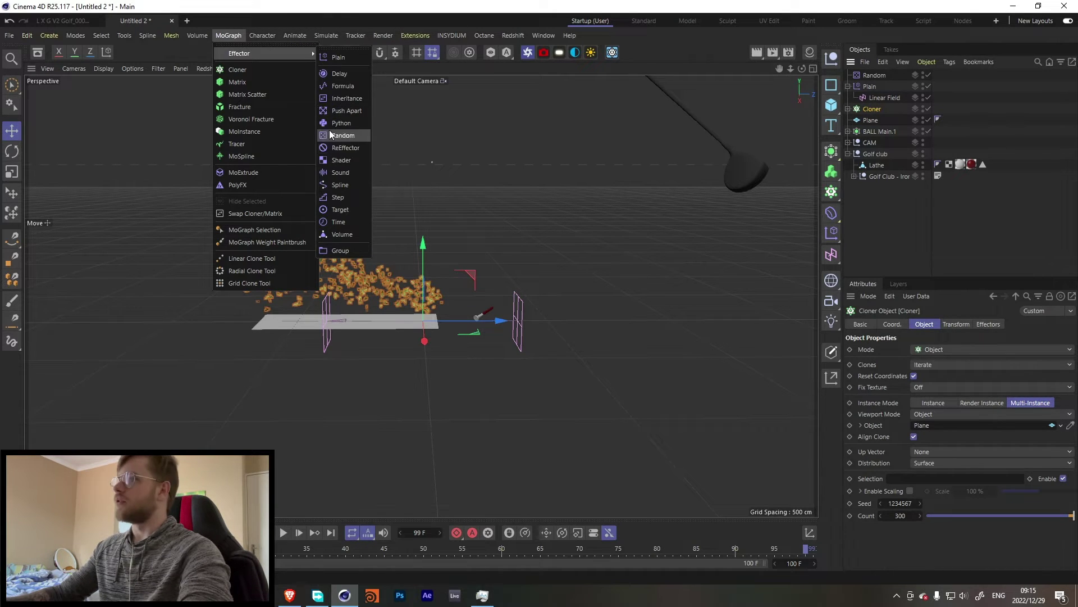
click(338, 57)
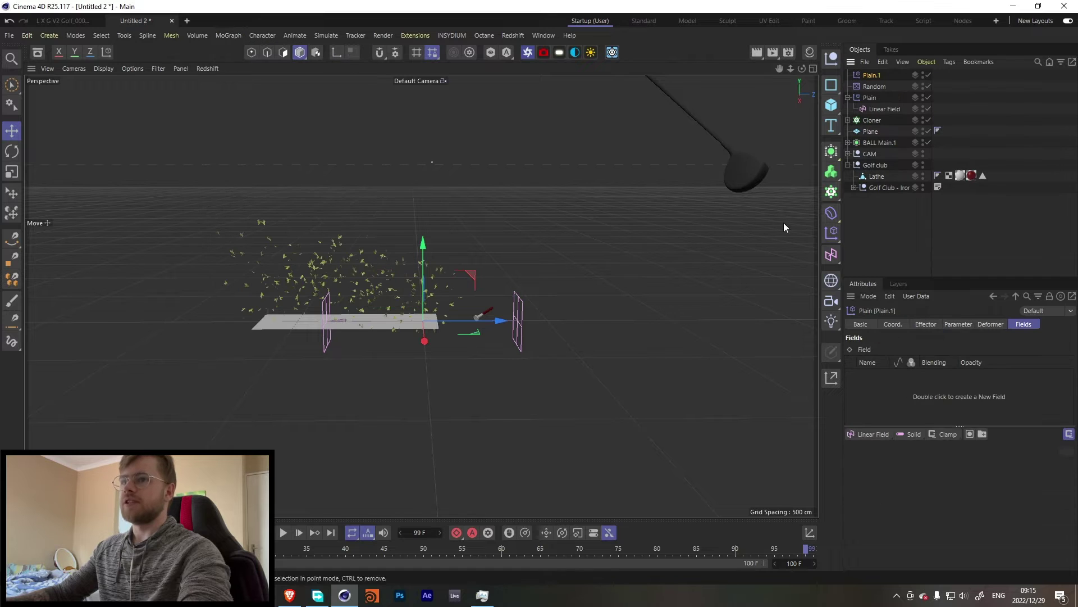
click(958, 324)
click(1024, 326)
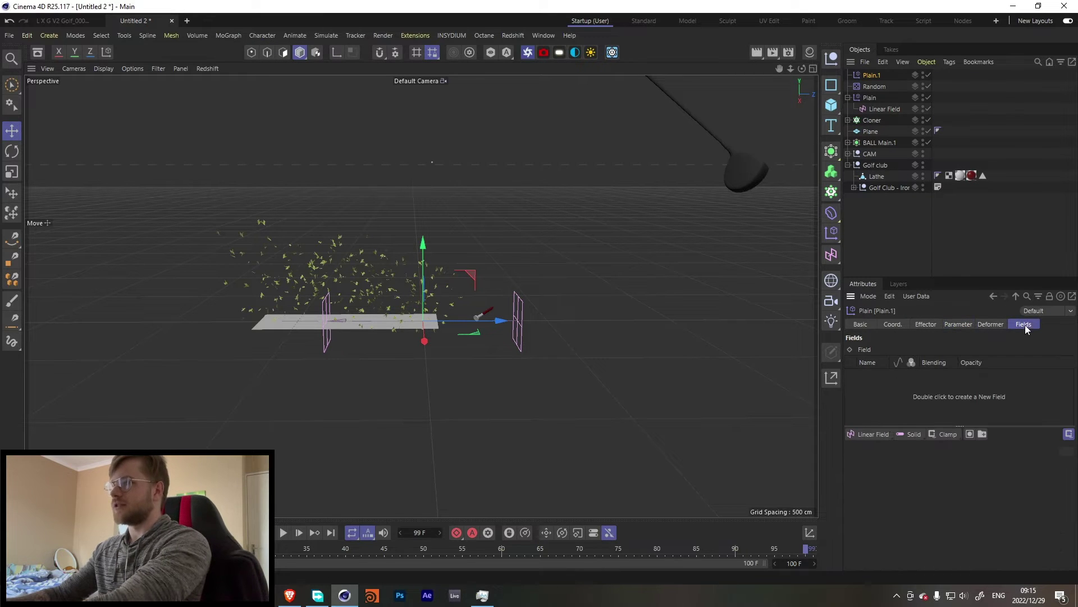
Give the second Plain effector a Linear Field with Z- direction, about 383.75 cm long, positioned behind the grass at Z about -1046.5 cm
click(869, 433)
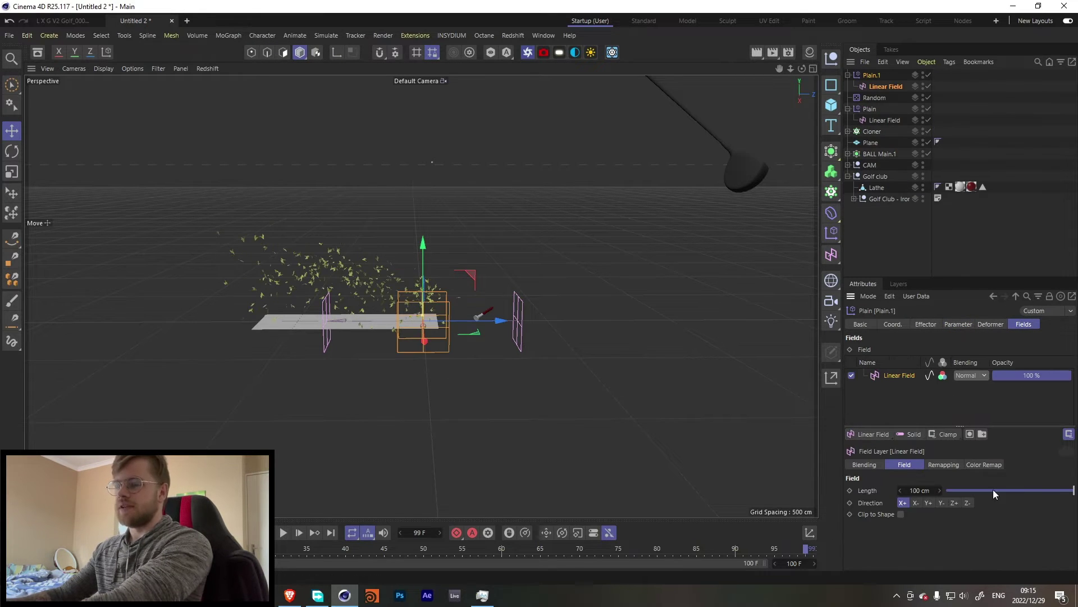
click(967, 502)
drag(447, 329, 232, 305)
Keyframe the Z position of the second Plain effector's Linear Field at frame 70
drag(760, 554, 576, 555)
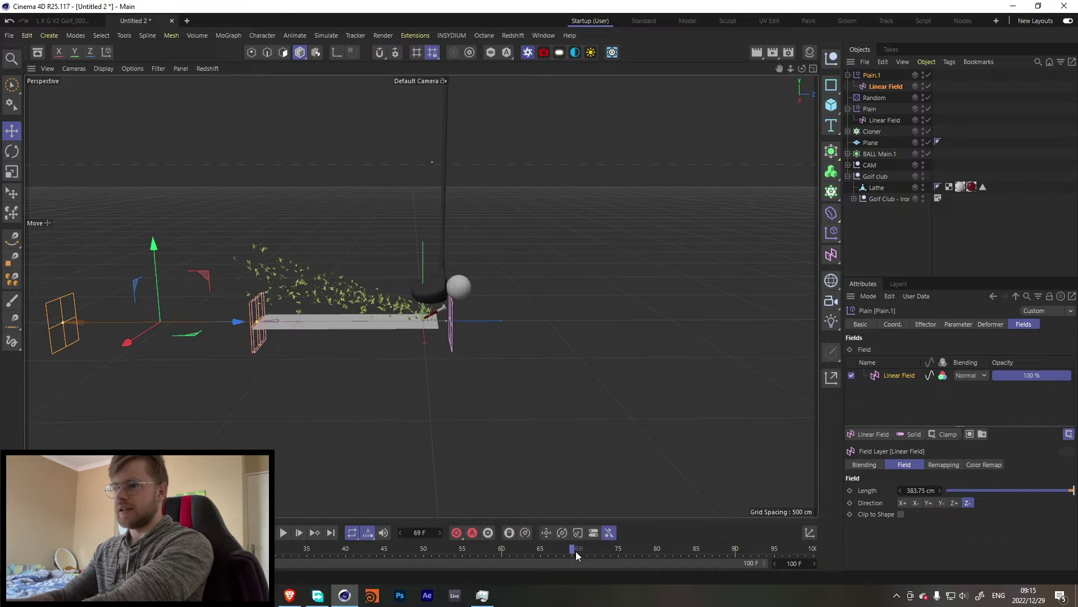
click(893, 88)
click(905, 325)
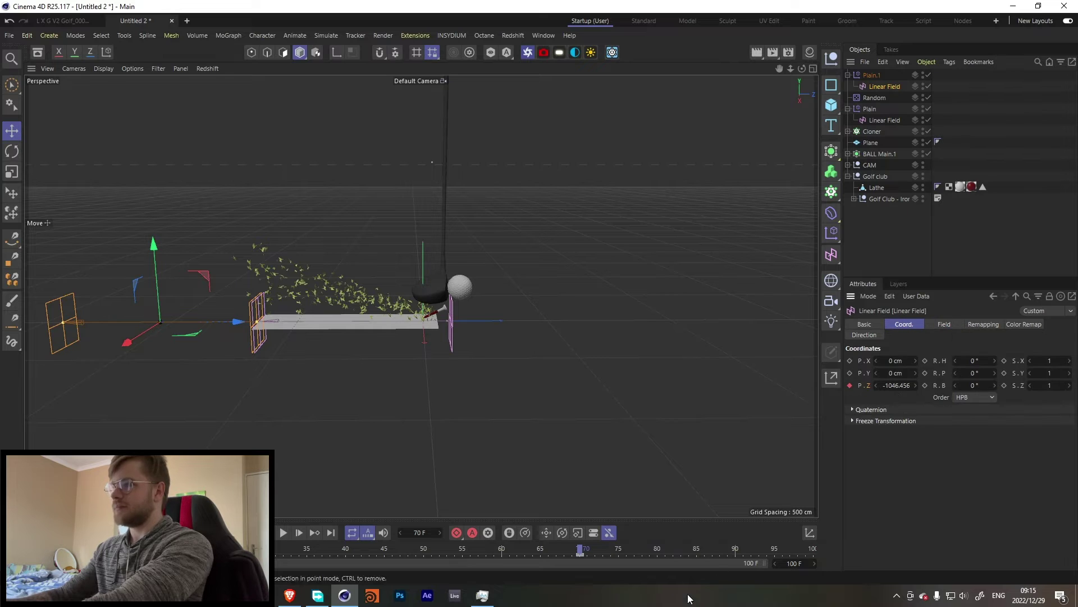
Keyframe the second Linear Field's Z position at about -640.6 cm on frame 90 and about 275.3 cm on frame 98
drag(585, 552, 736, 550)
drag(210, 323, 315, 326)
click(849, 385)
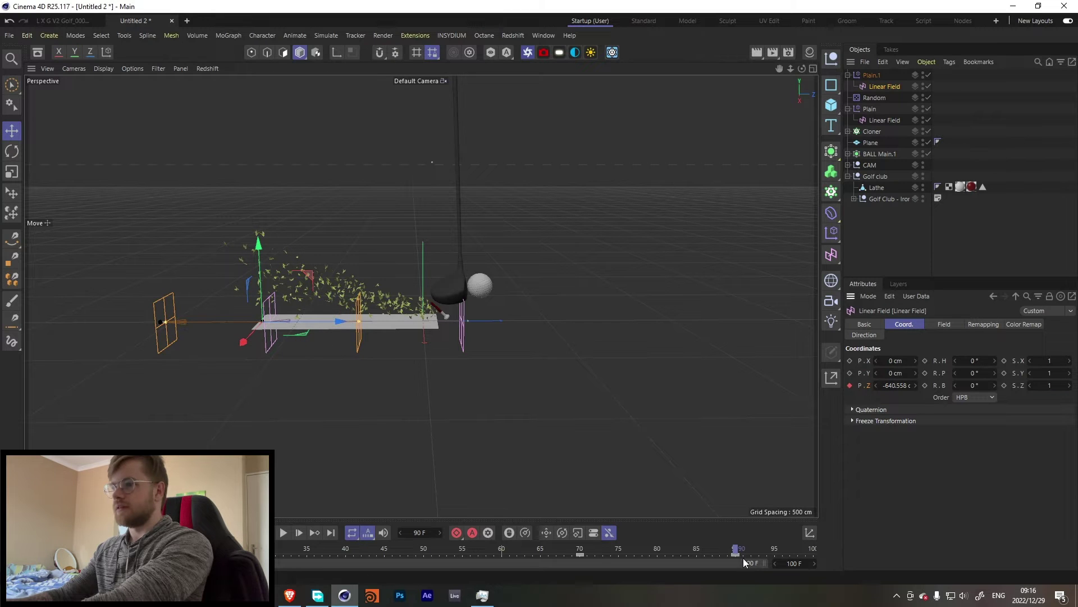
drag(736, 550, 796, 545)
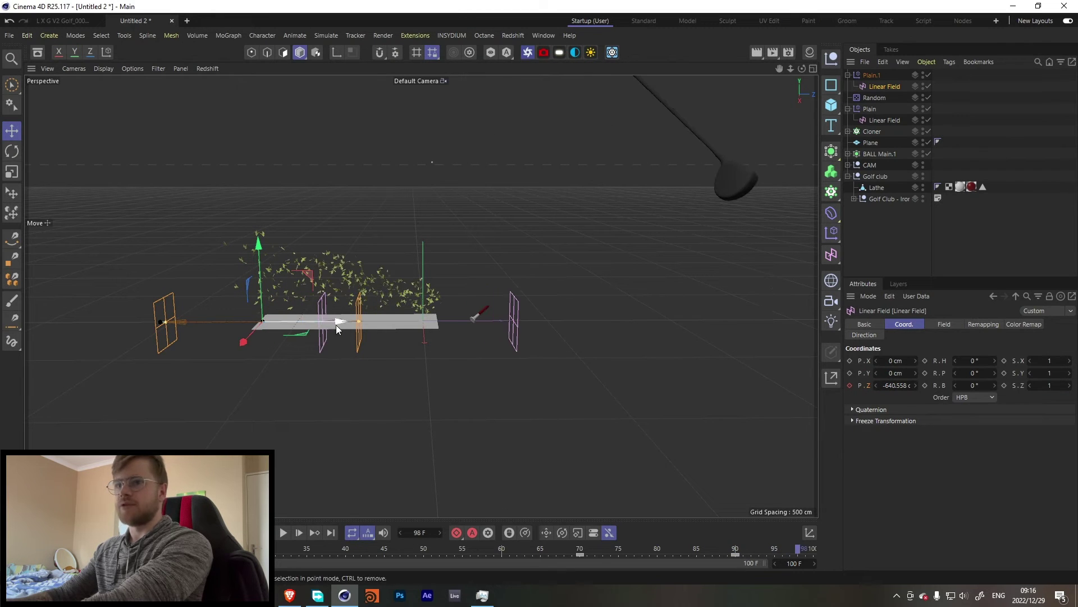
drag(335, 325, 566, 324)
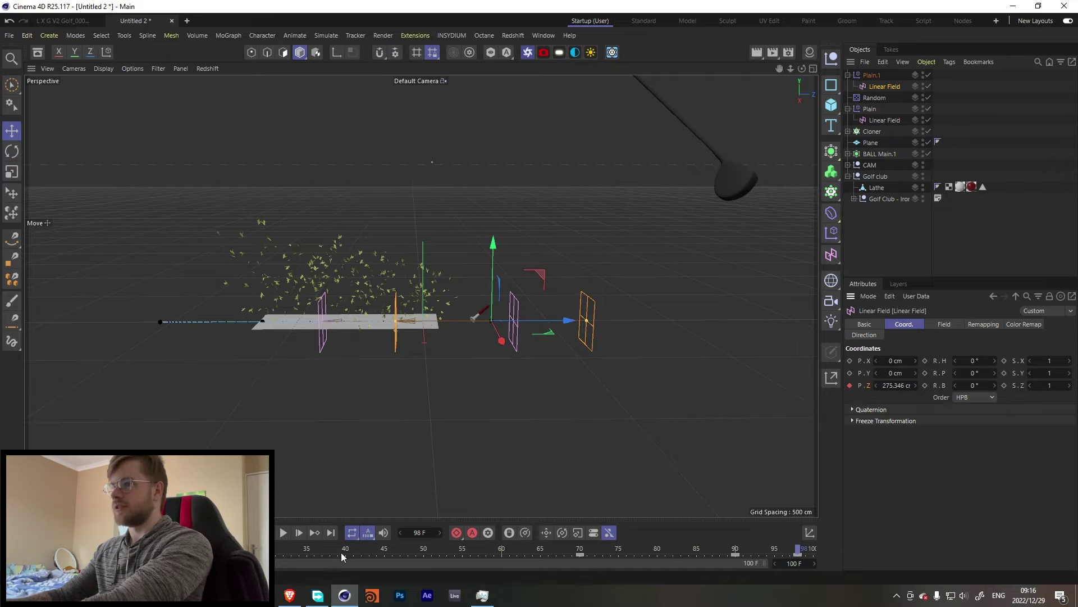
Play the grass animation in the default view and again through the OctaneCamera inside the CAM group
drag(798, 548, 277, 533)
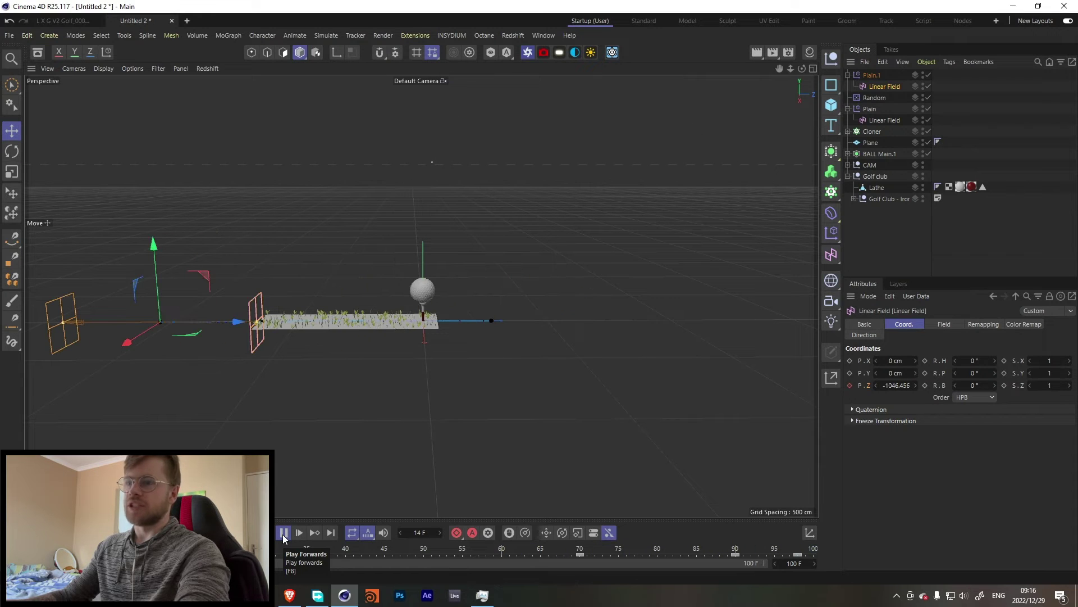
click(283, 536)
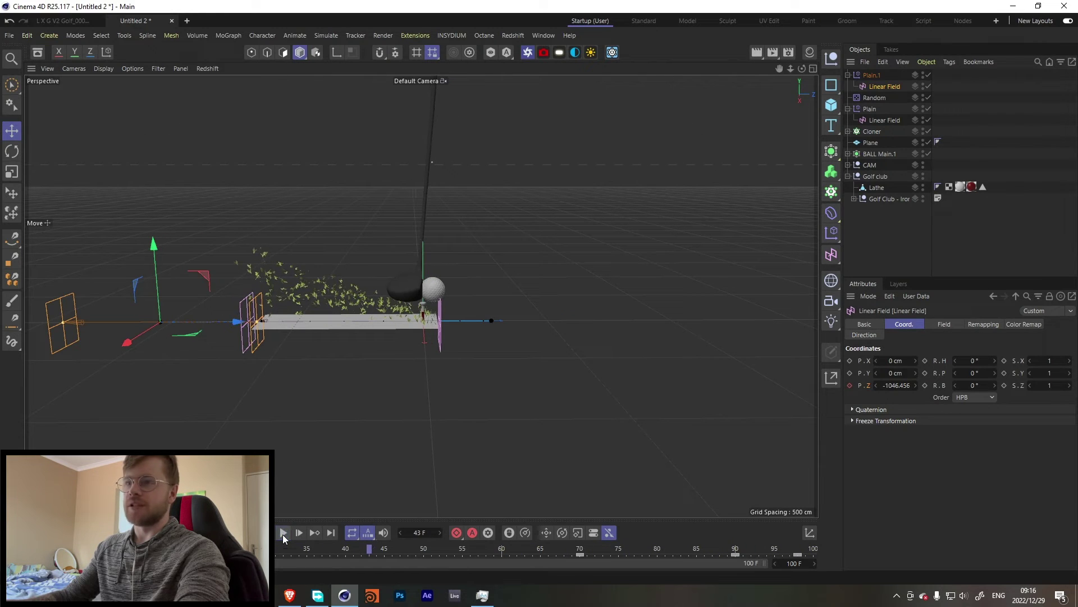
click(848, 165)
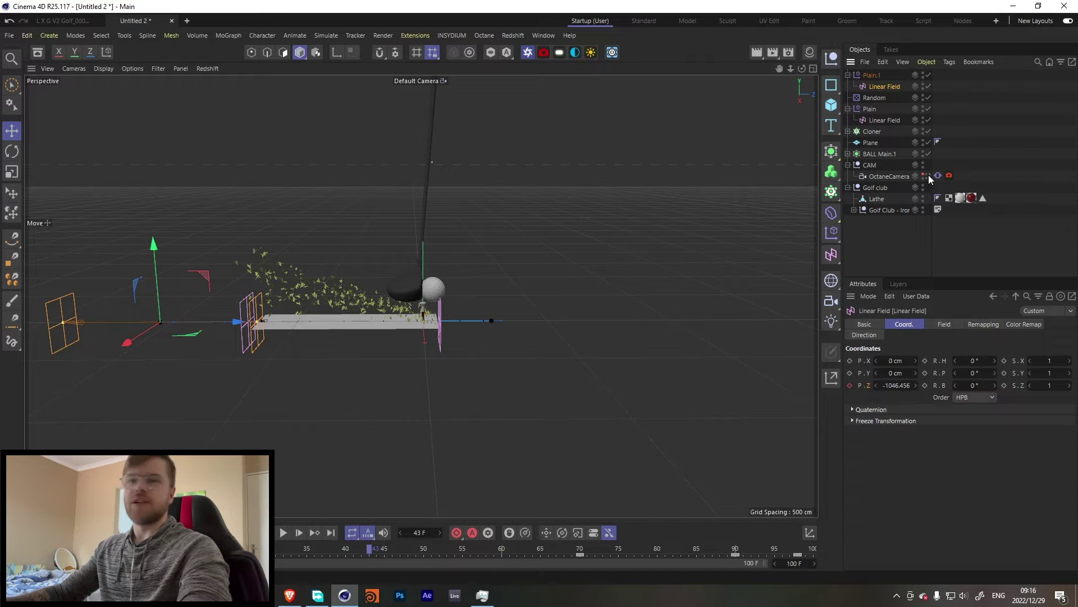
click(928, 175)
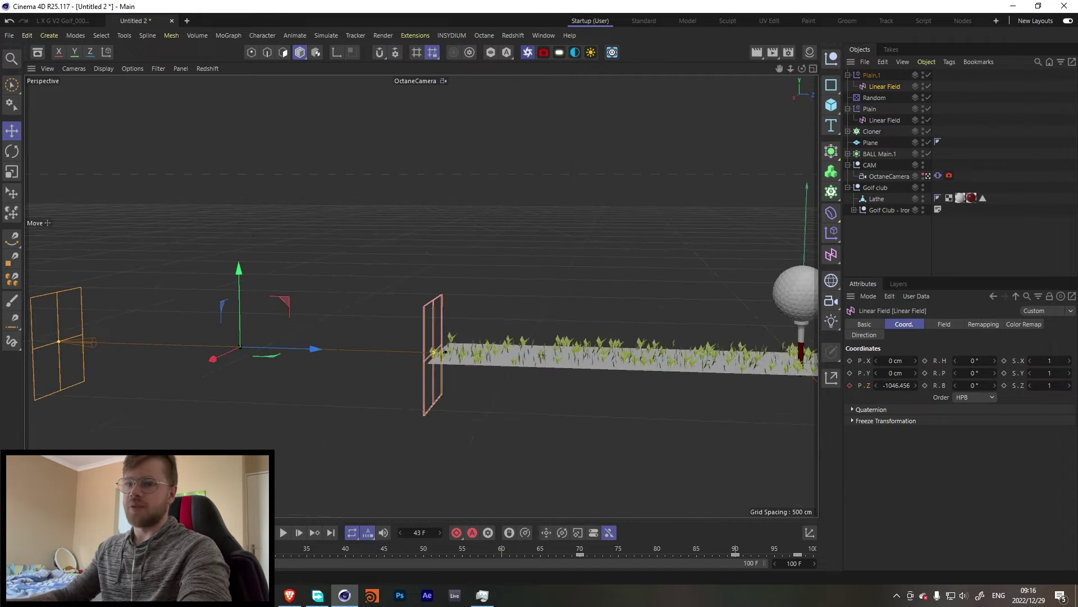
click(283, 533)
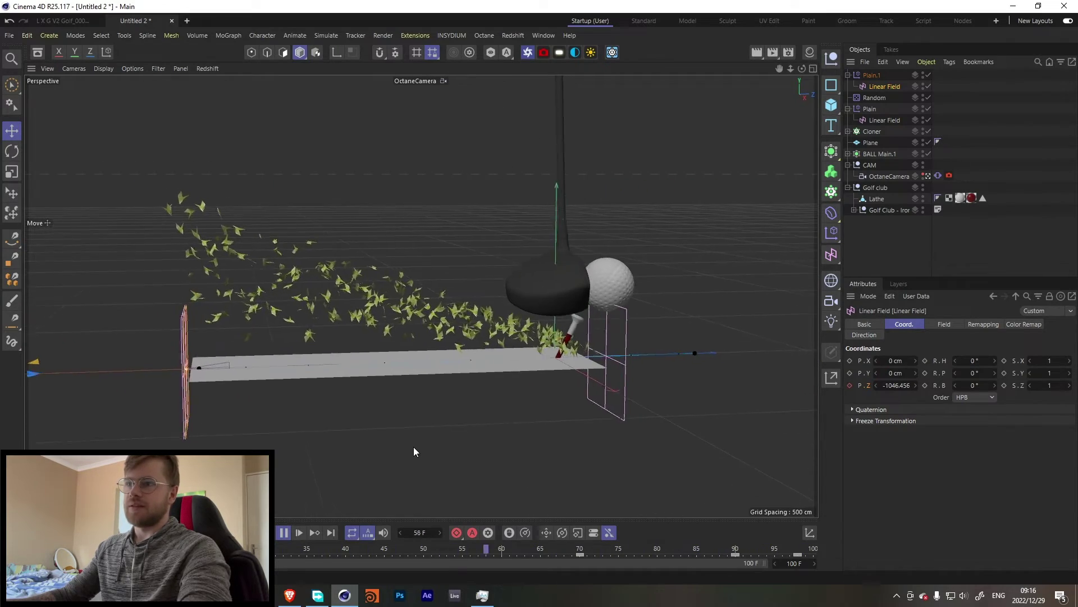
click(286, 534)
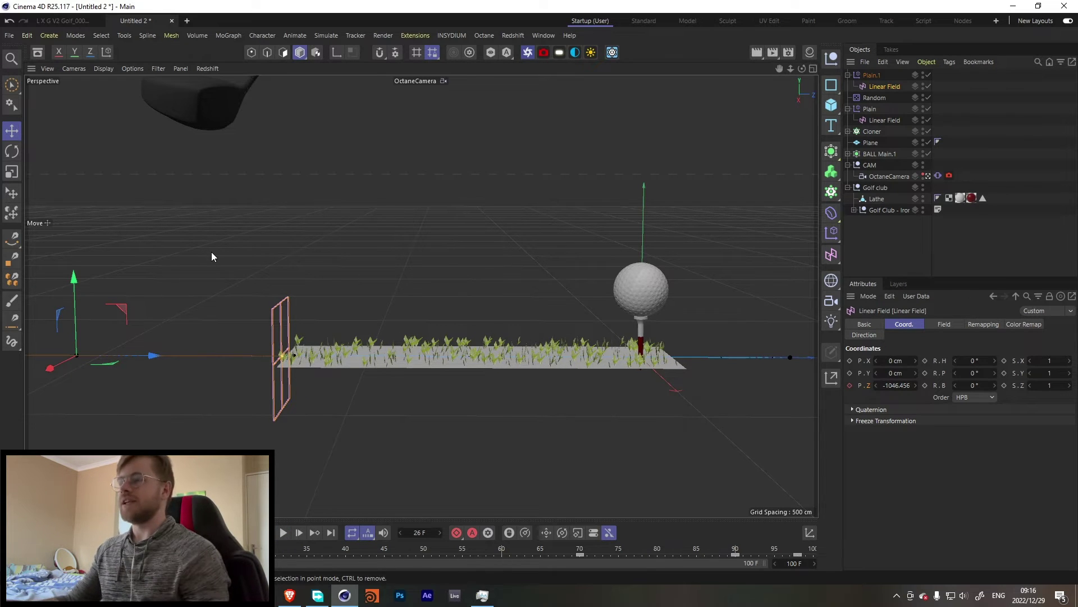
Switch to the L X G V2 Golf_0002.c4d scene, dock the Octane Live Viewer beside the viewport and start its render
click(59, 21)
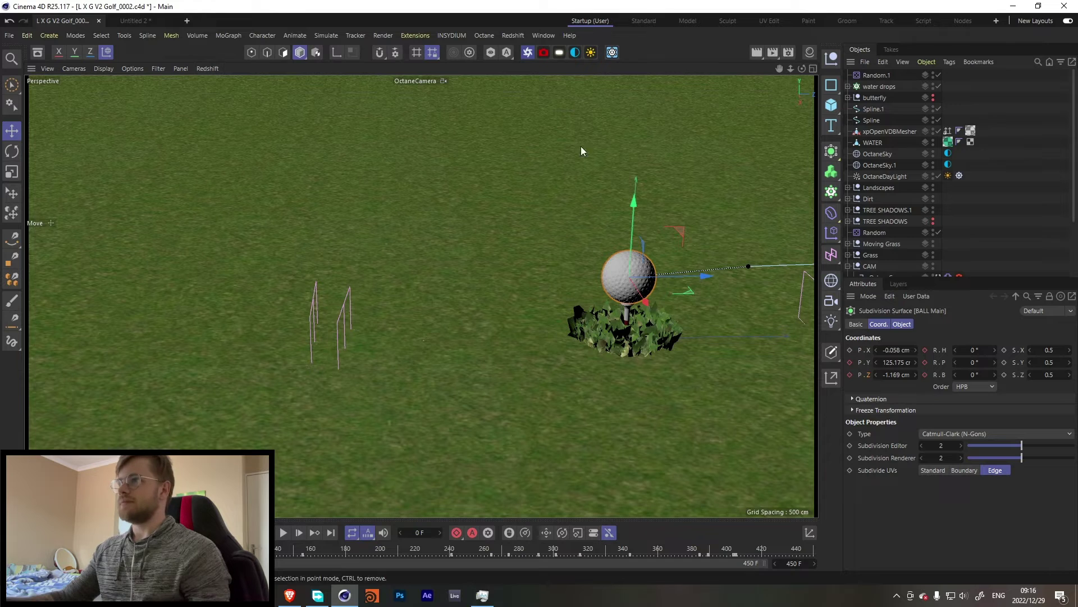
click(528, 53)
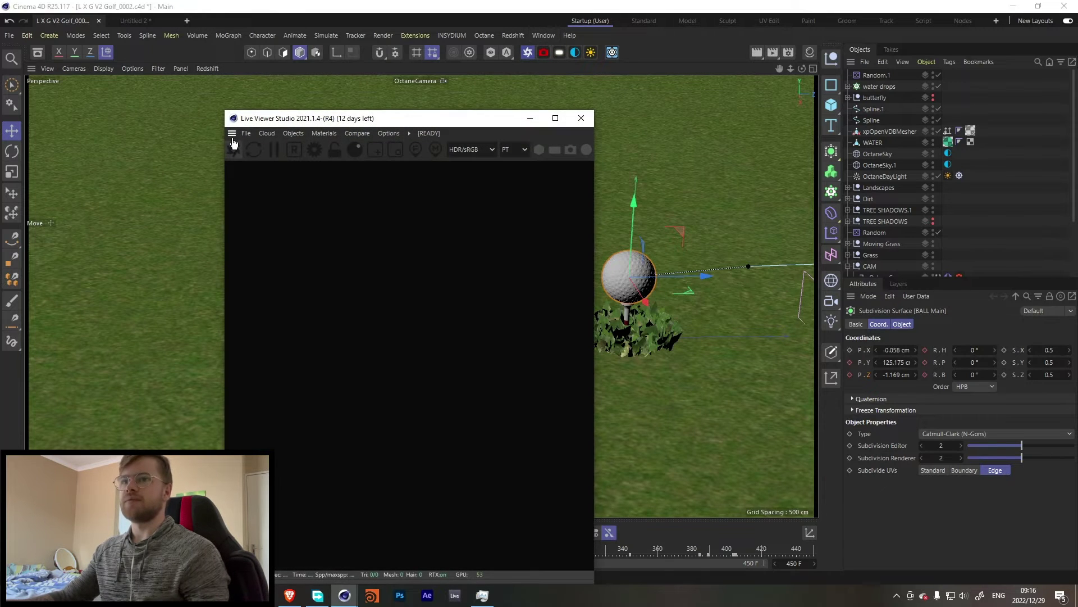
drag(233, 140, 57, 120)
click(33, 94)
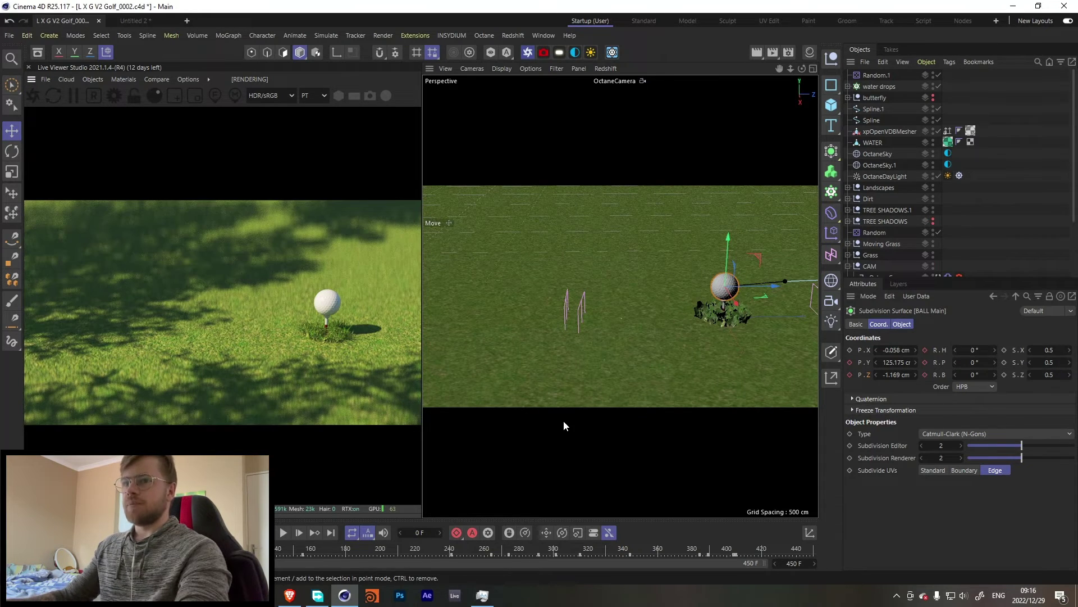
Play the golf scene's animation alongside the live render to review the full shot
scroll(876, 223, down, 3)
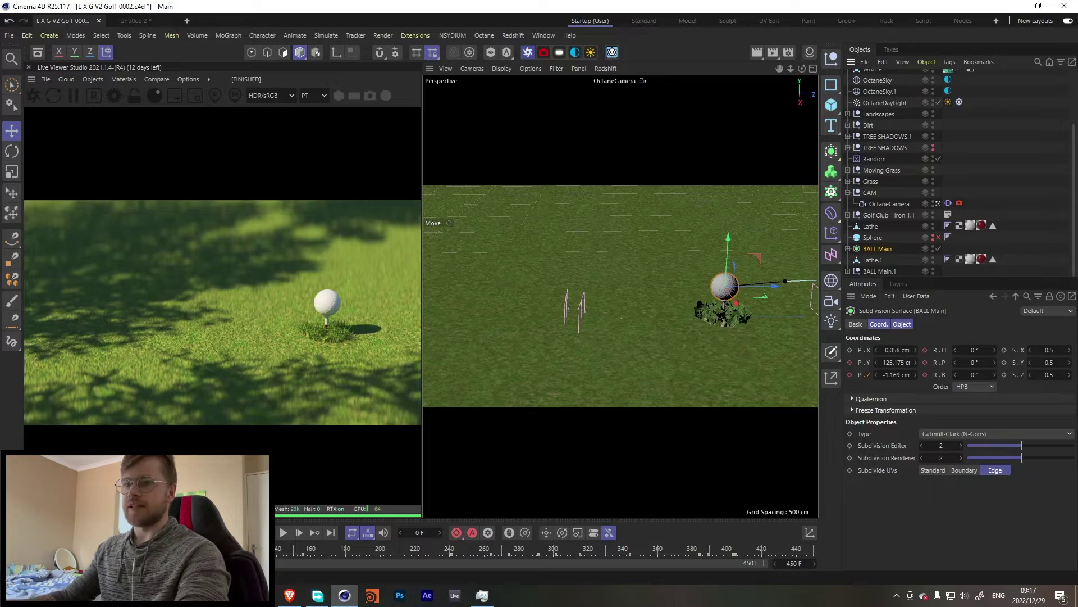
key(F8)
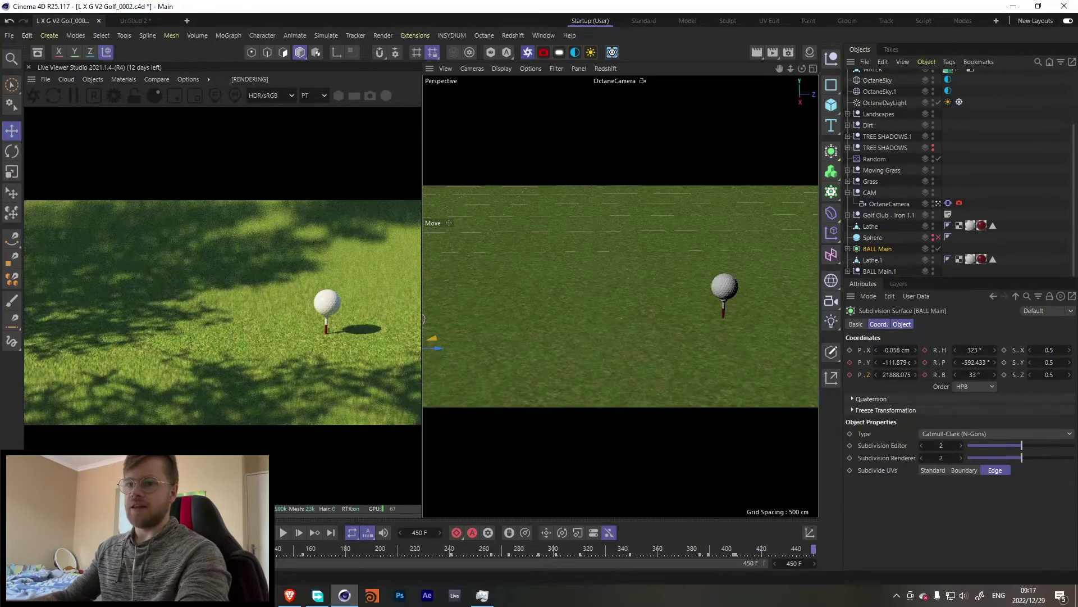
click(282, 534)
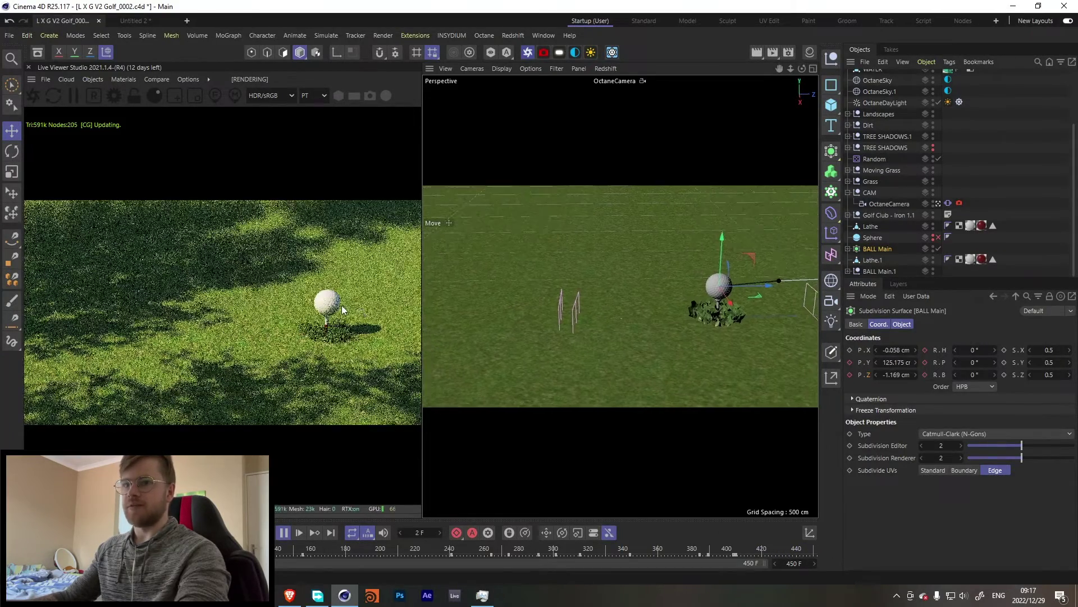
click(282, 533)
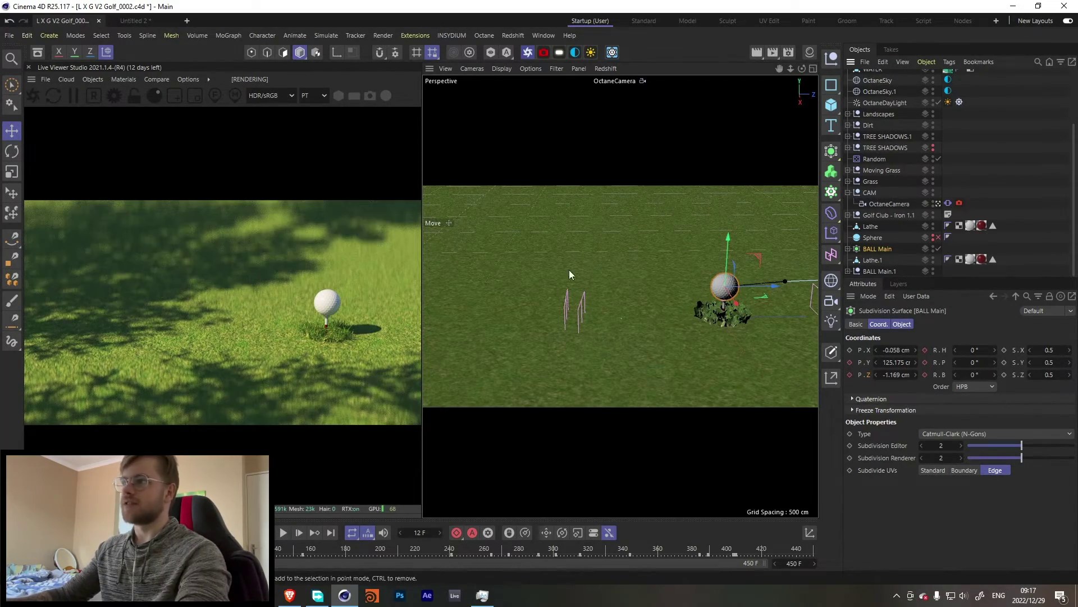
Leave the OctaneCamera and examine the scene's layout from outside, including the landscape, trees, water and area around the ball
click(938, 204)
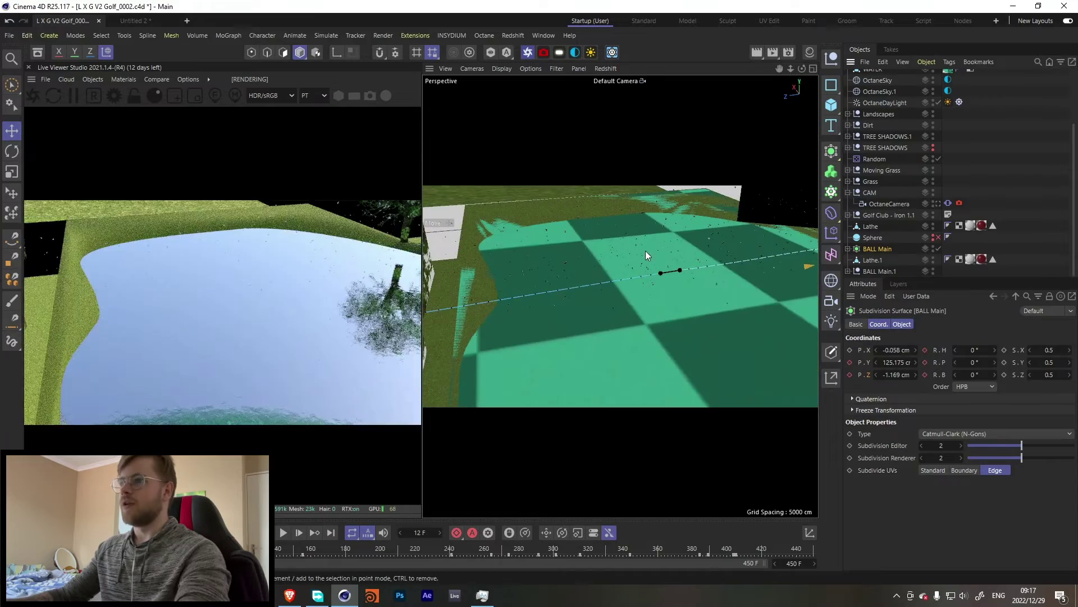
alt+drag(645, 251, 670, 254)
alt+drag(663, 323, 743, 247)
scroll(743, 247, up, 8)
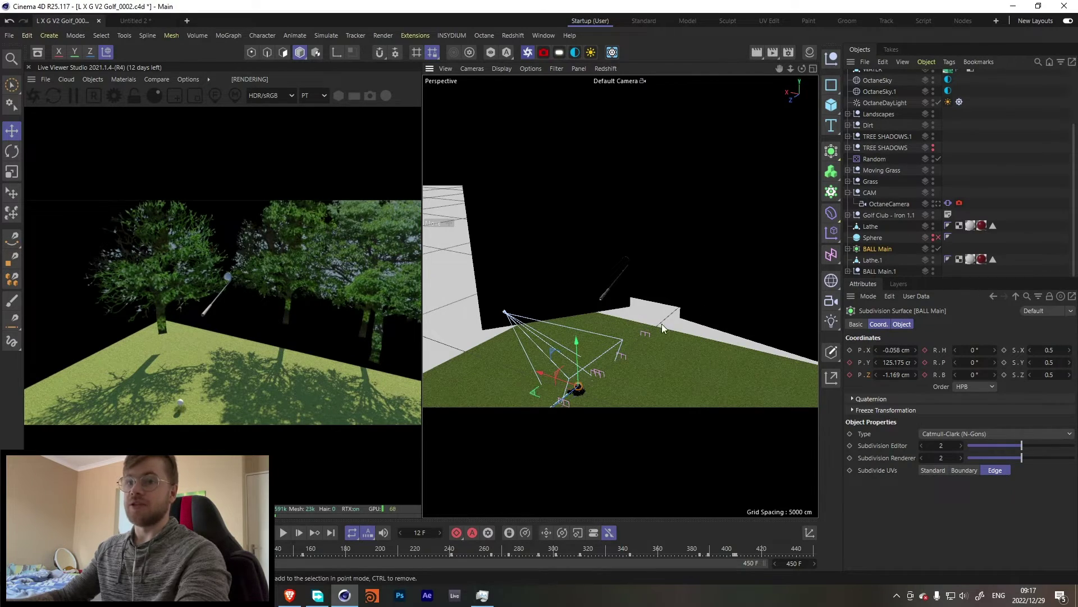
alt+right_drag(661, 324, 596, 355)
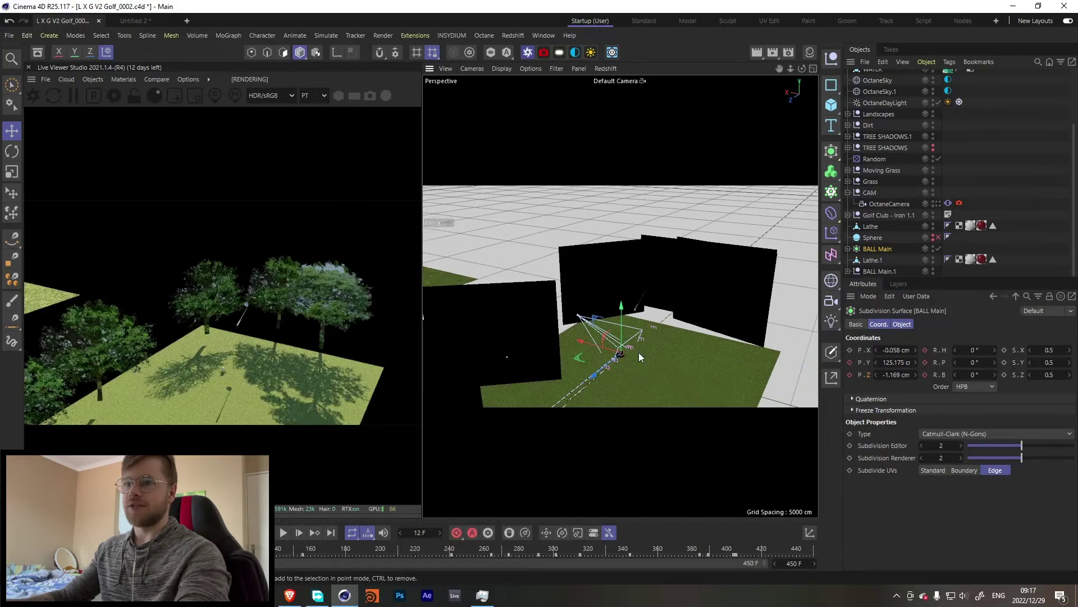
alt+drag(638, 352, 176, 283)
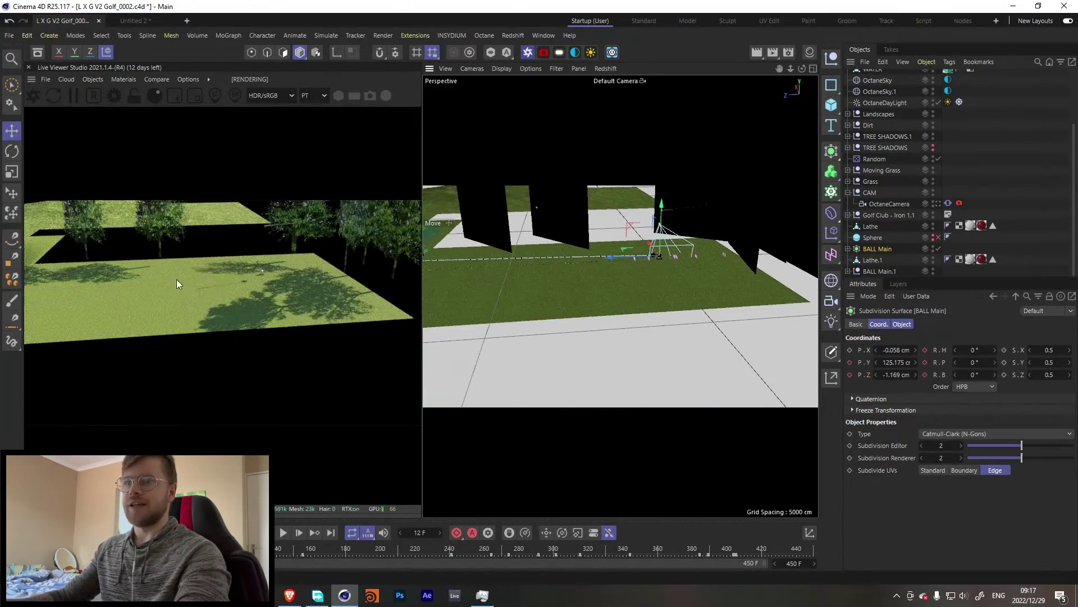
alt+drag(615, 310, 768, 250)
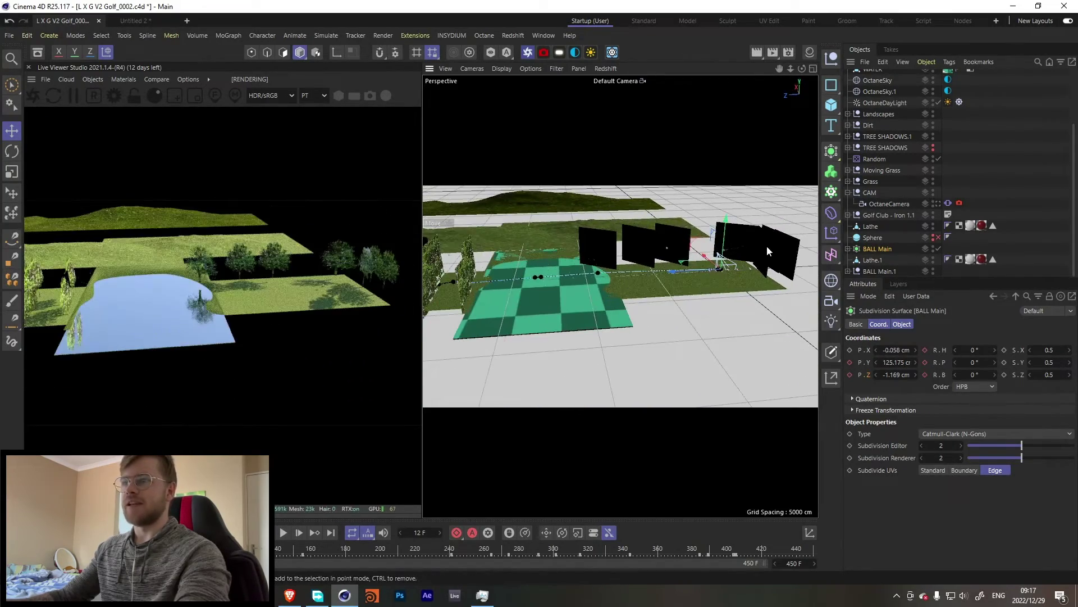
alt+drag(649, 277, 786, 293)
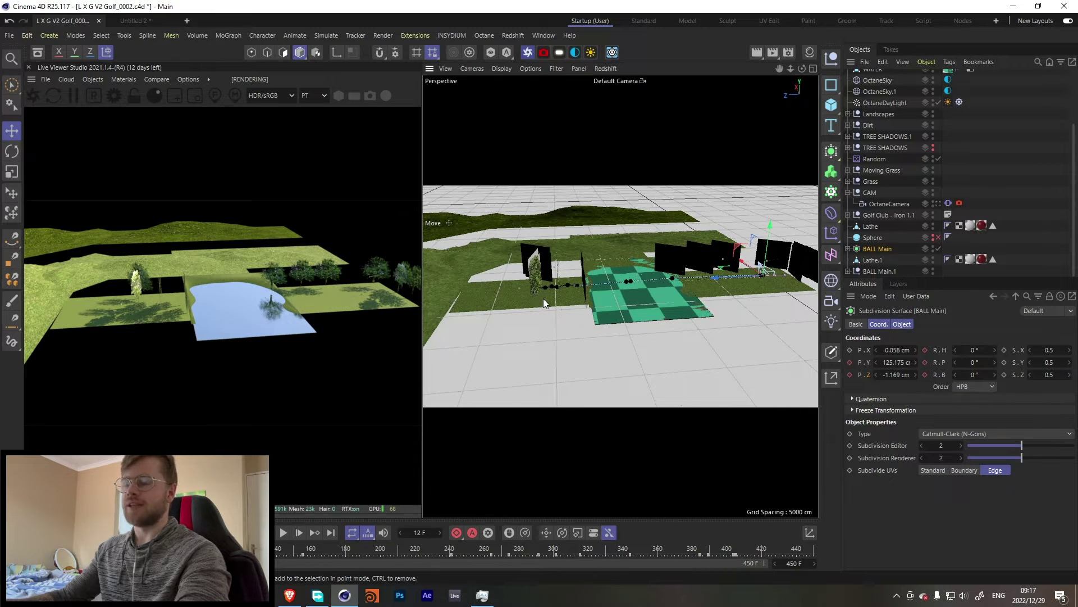
scroll(730, 289, up, 5)
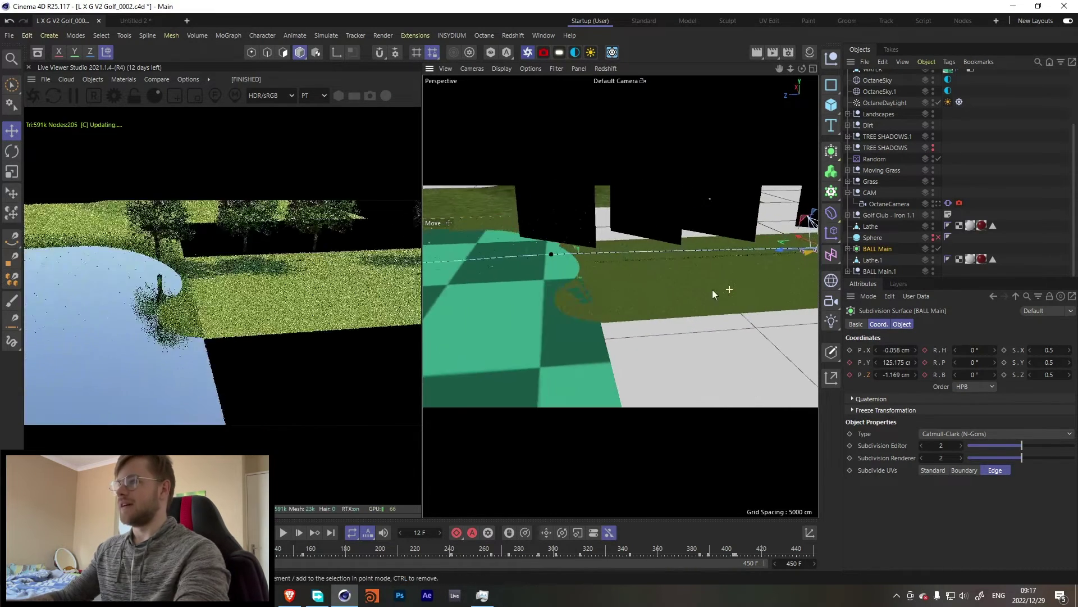
alt+drag(639, 284, 575, 286)
alt+right_drag(618, 296, 651, 213)
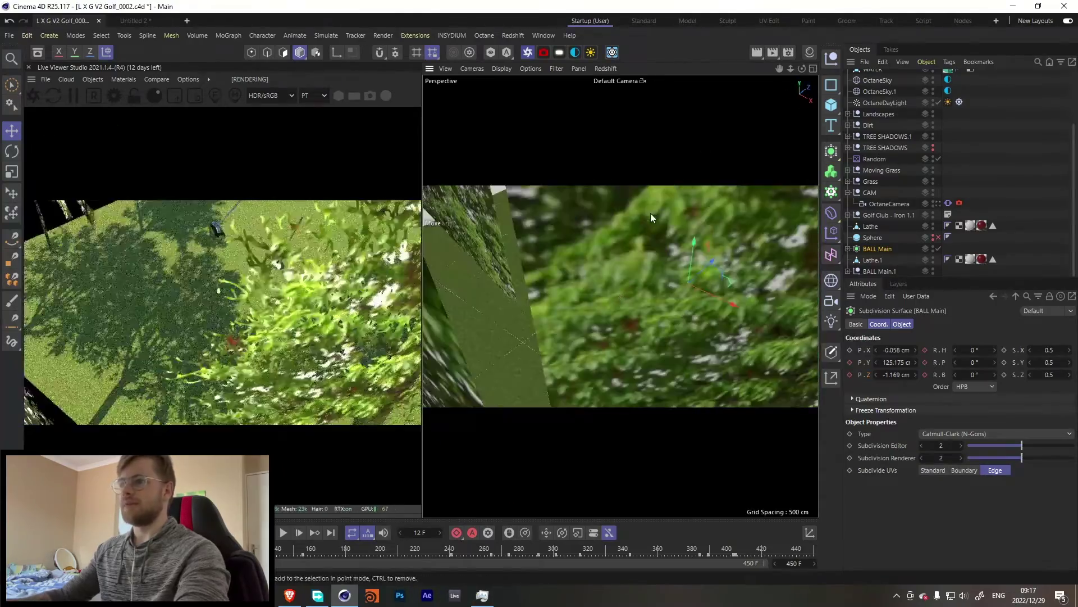
alt+drag(651, 214, 629, 310)
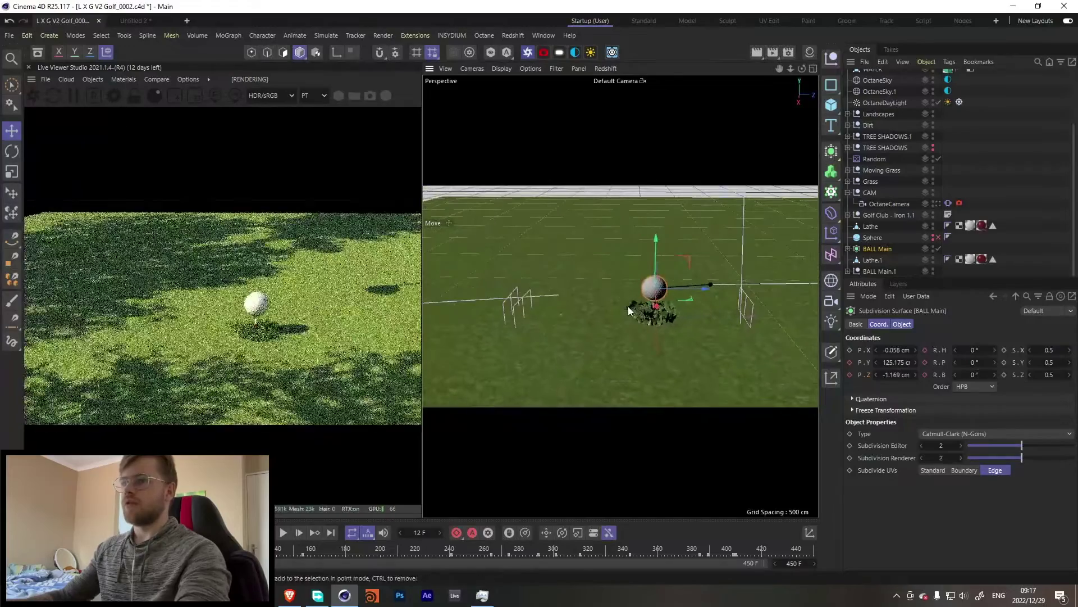
Expand the Grass group and its Grass 1 subgroup, and enable the GRASS cloner
scroll(848, 197, up, 1)
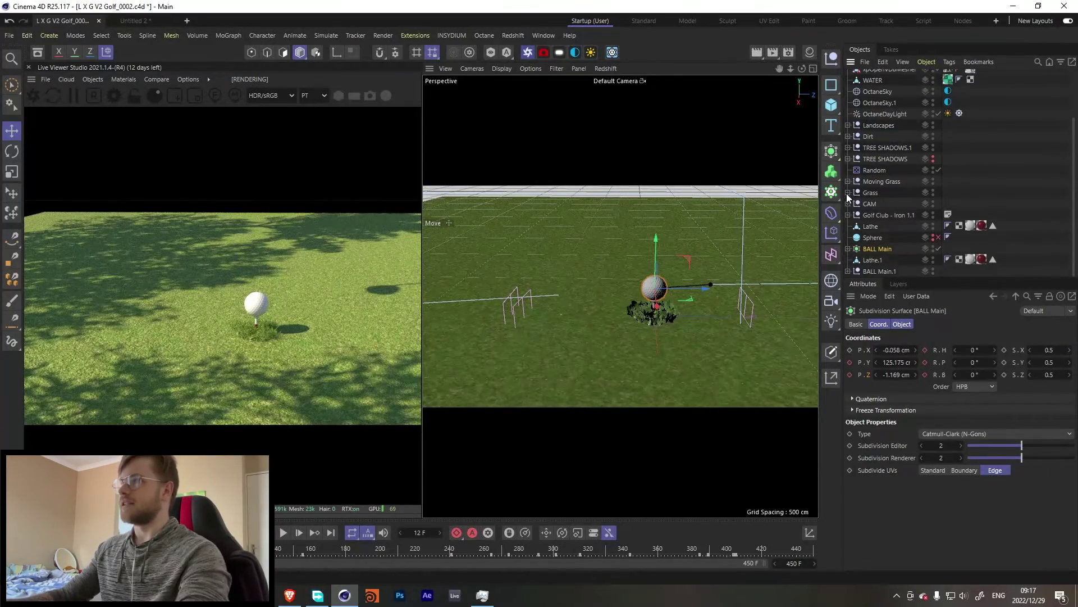
click(849, 194)
scroll(904, 216, down, 6)
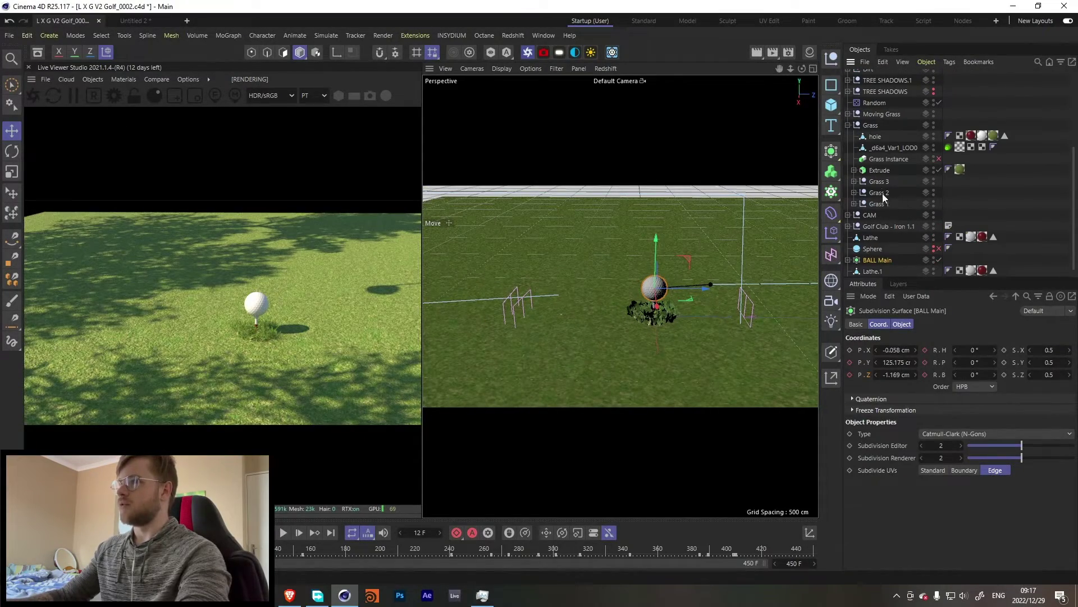
click(854, 204)
scroll(898, 191, down, 6)
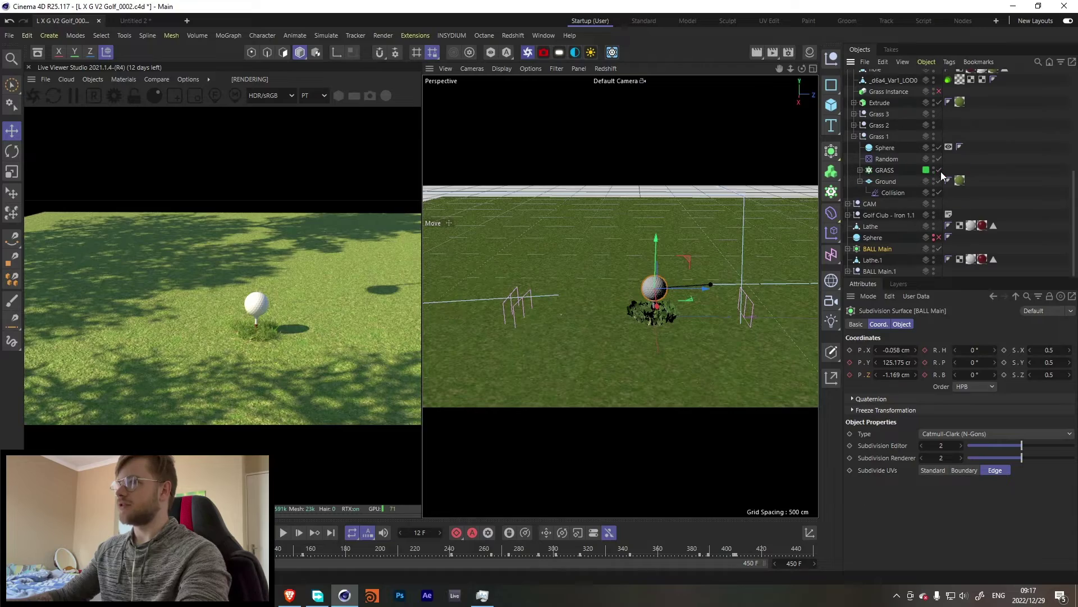
click(940, 171)
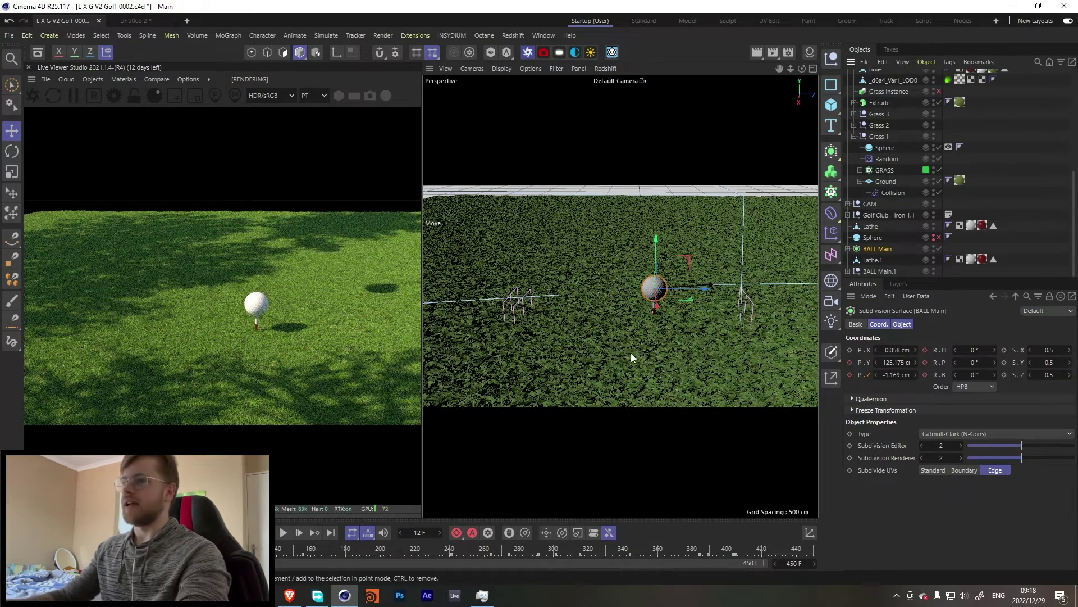
Glance at the Untitled 2 scene, return to the golf scene and scrub its timeline to frame 107
click(135, 21)
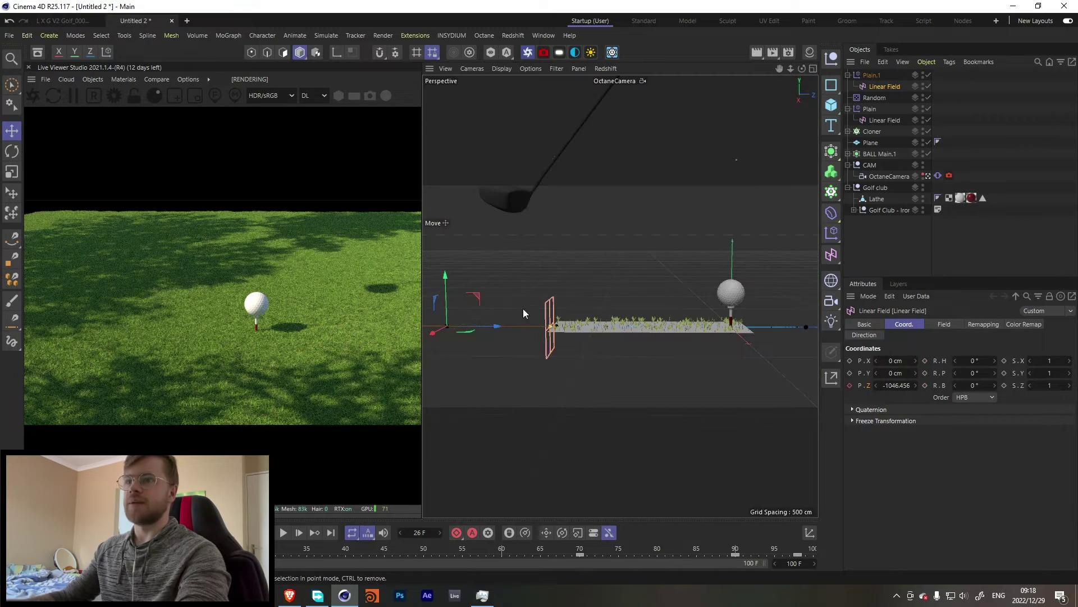
click(41, 20)
drag(33, 554, 219, 553)
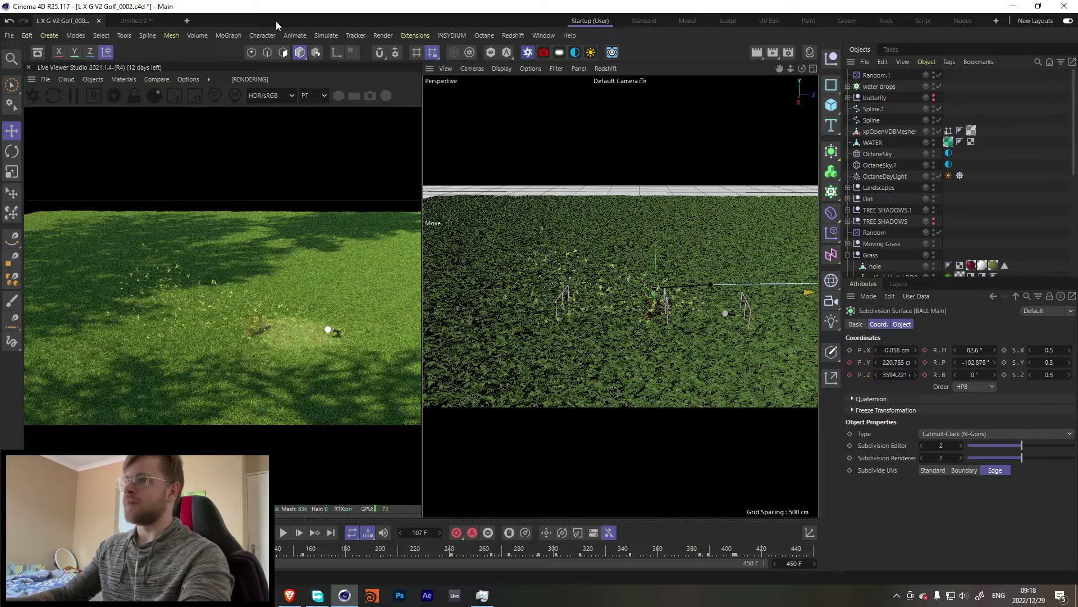
Inspect the GRASS cloner and the Ground's Collision deformer settings, scrubbing back to frame 21
click(652, 332)
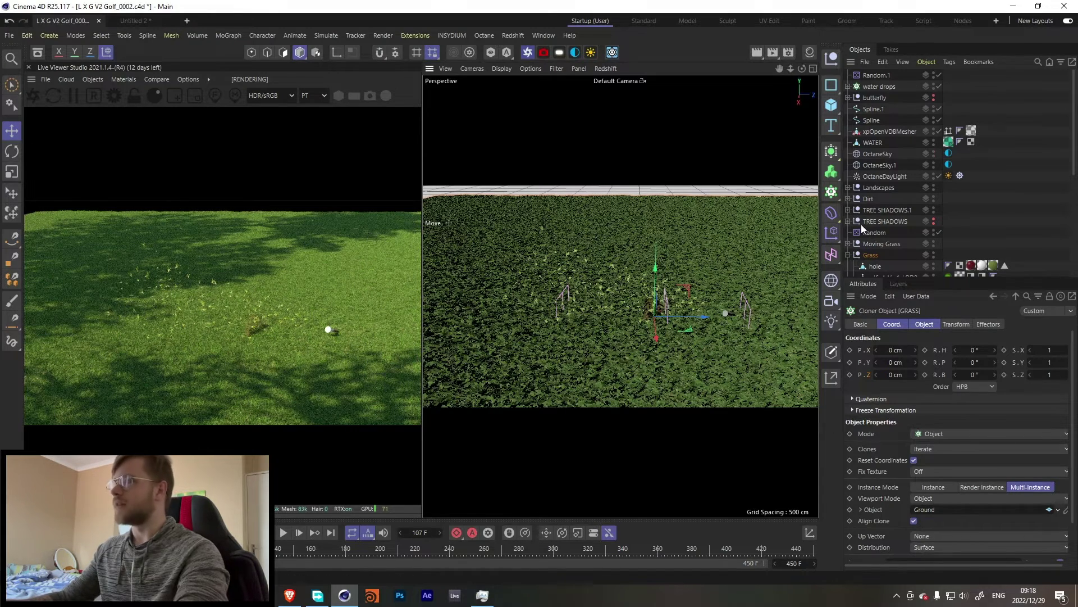
scroll(882, 231, down, 4)
click(887, 256)
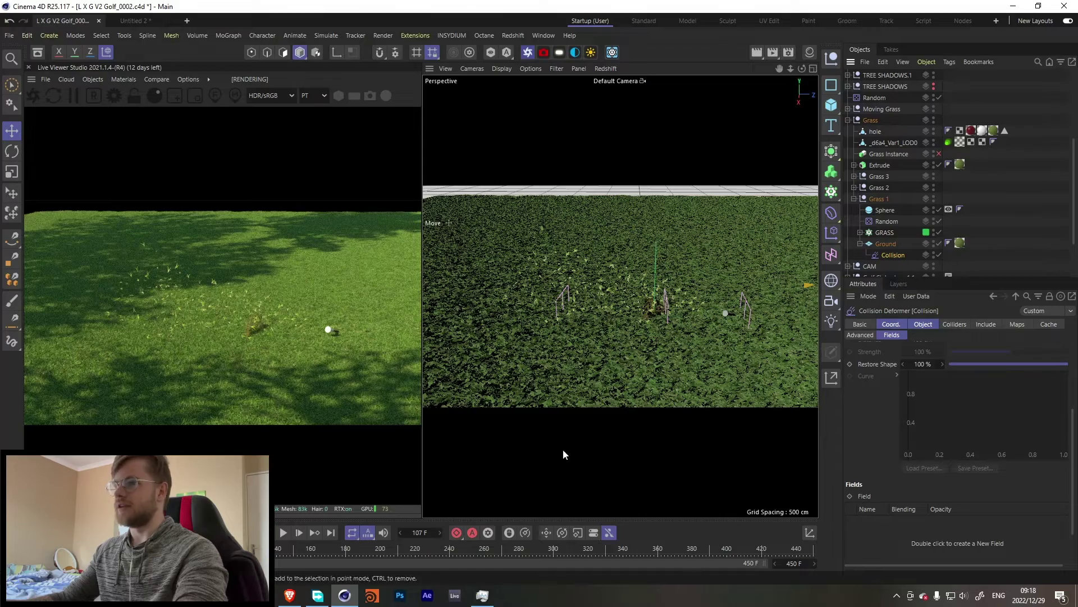
drag(220, 551, 109, 551)
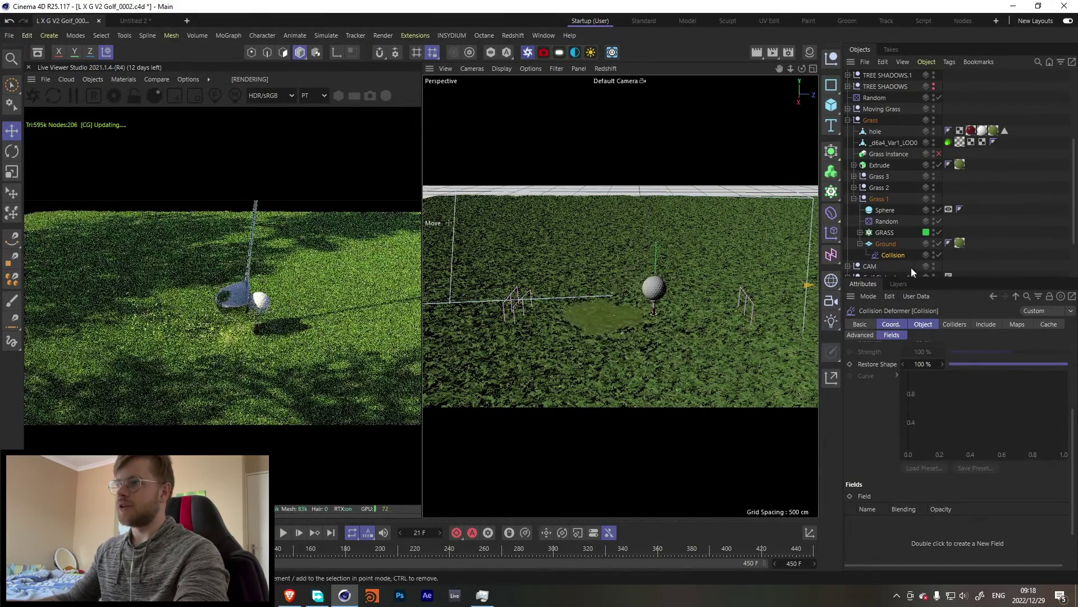
Set the Display tag visibility of the Sphere in Grass 1 to 31% and scrub the timeline to check its path
click(883, 210)
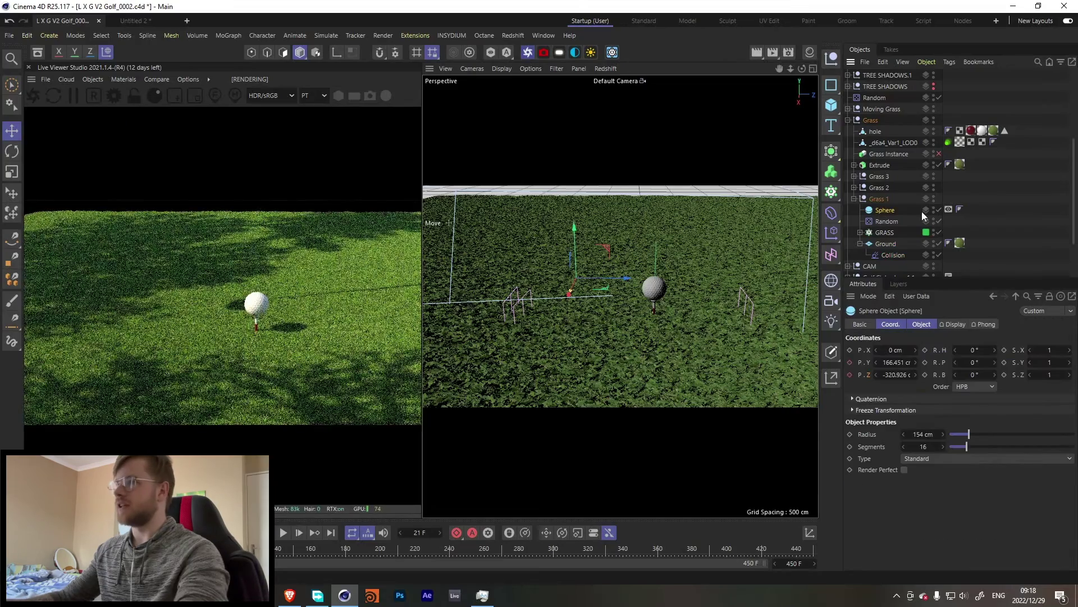
click(949, 209)
drag(971, 396, 967, 397)
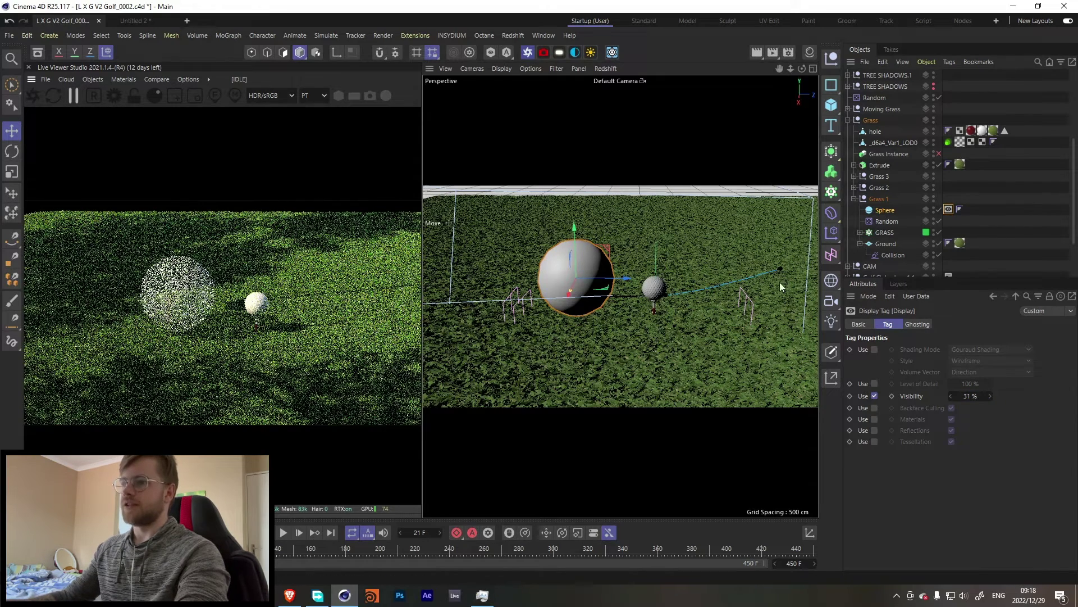
drag(69, 548, 99, 549)
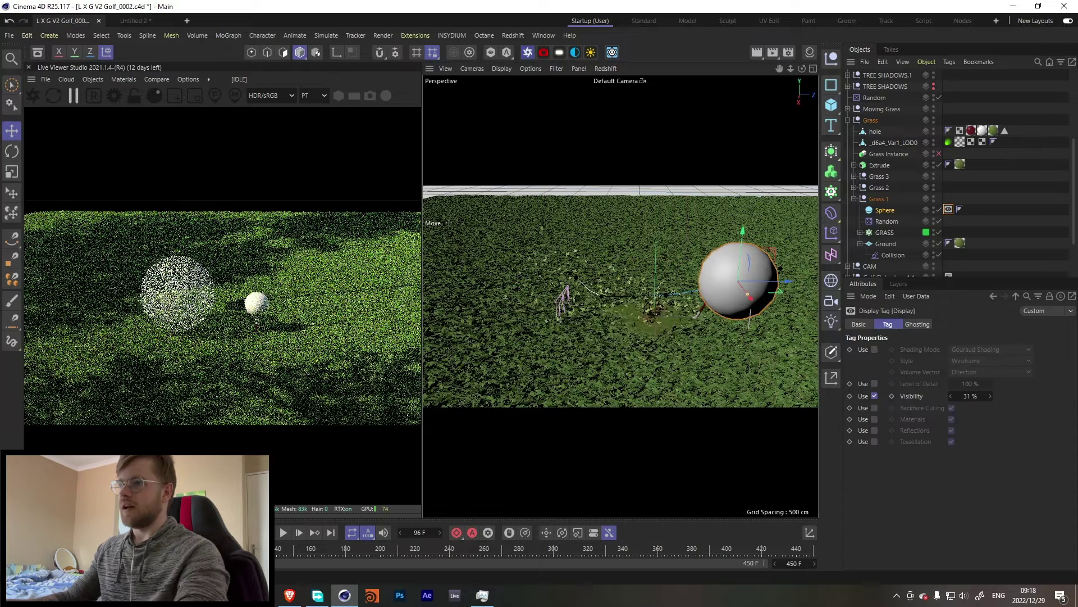
drag(214, 548, 189, 548)
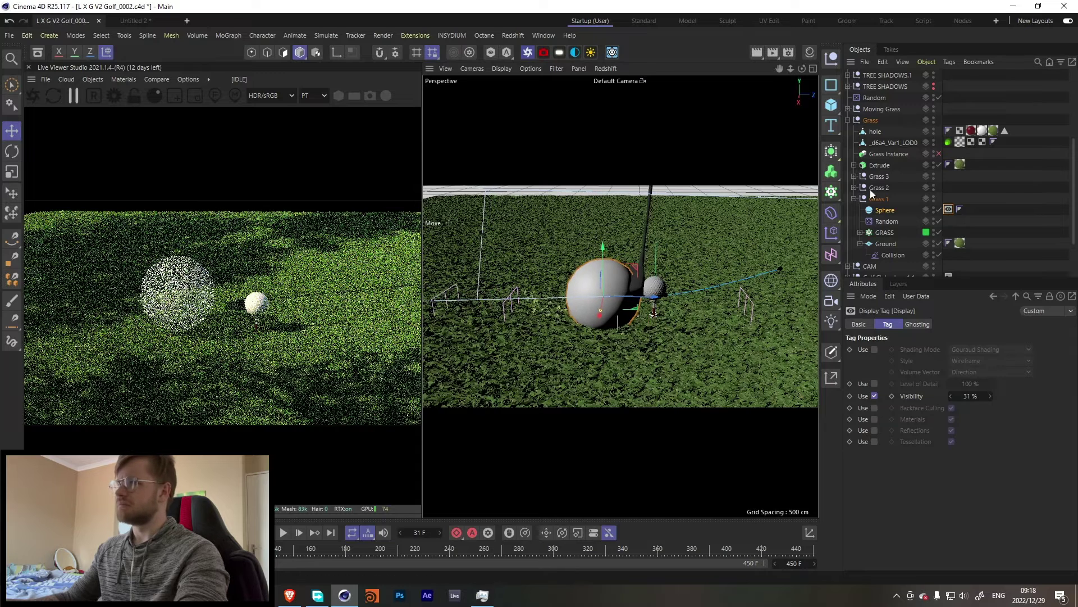
Show the Ground's Collision deformer Colliders settings and set the Display tag visibility of the Sphere in Grass 1 to 0%
click(889, 255)
click(954, 324)
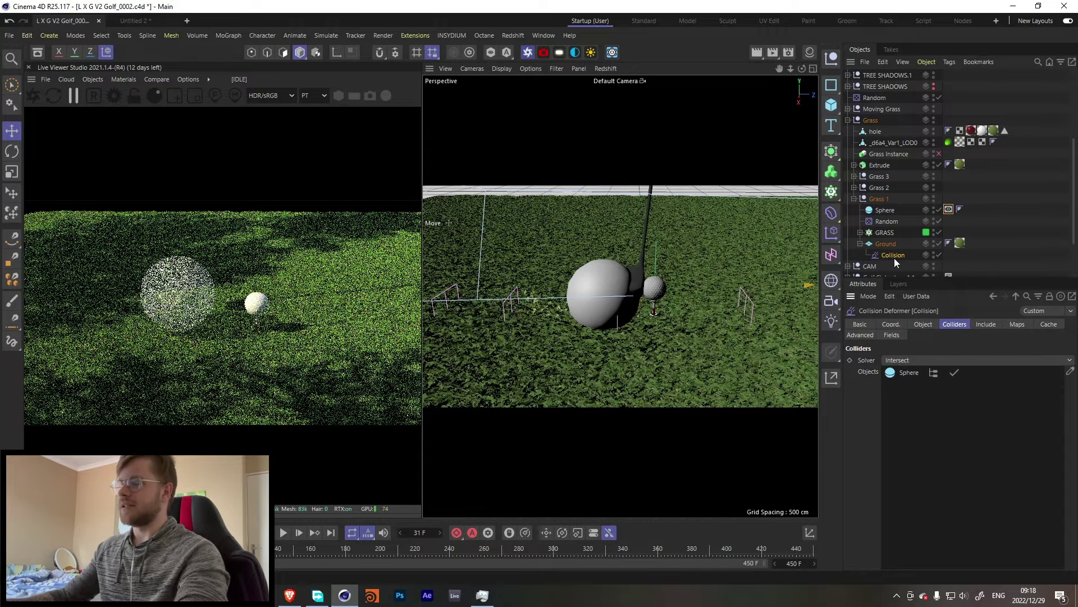
click(948, 209)
drag(970, 396, 916, 396)
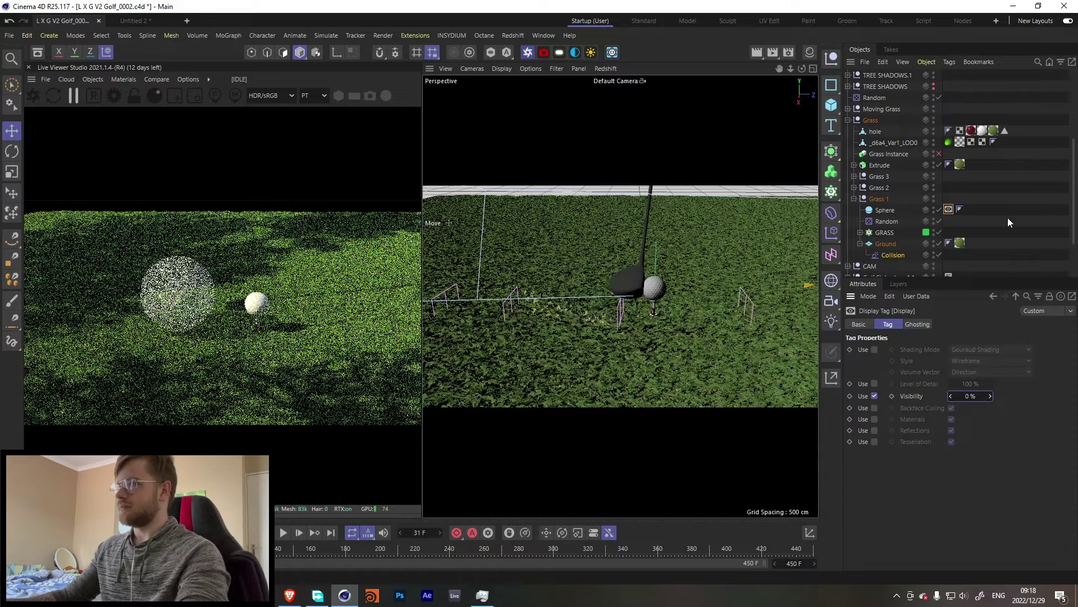
Return to the Collision deformer's collider settings and play the golf animation through to frame 88
click(1016, 232)
click(891, 256)
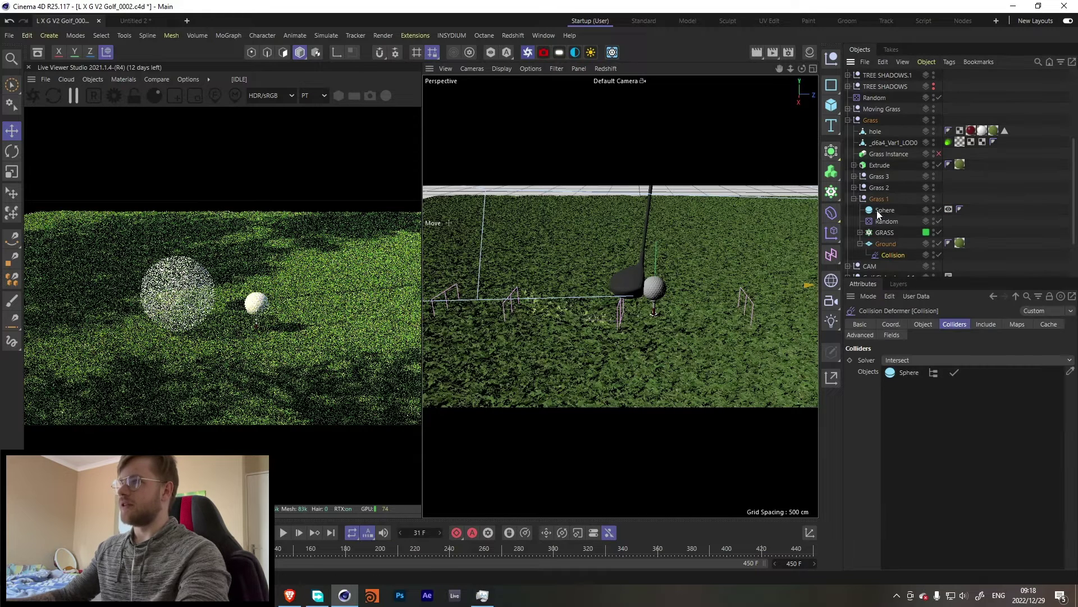
key(F8)
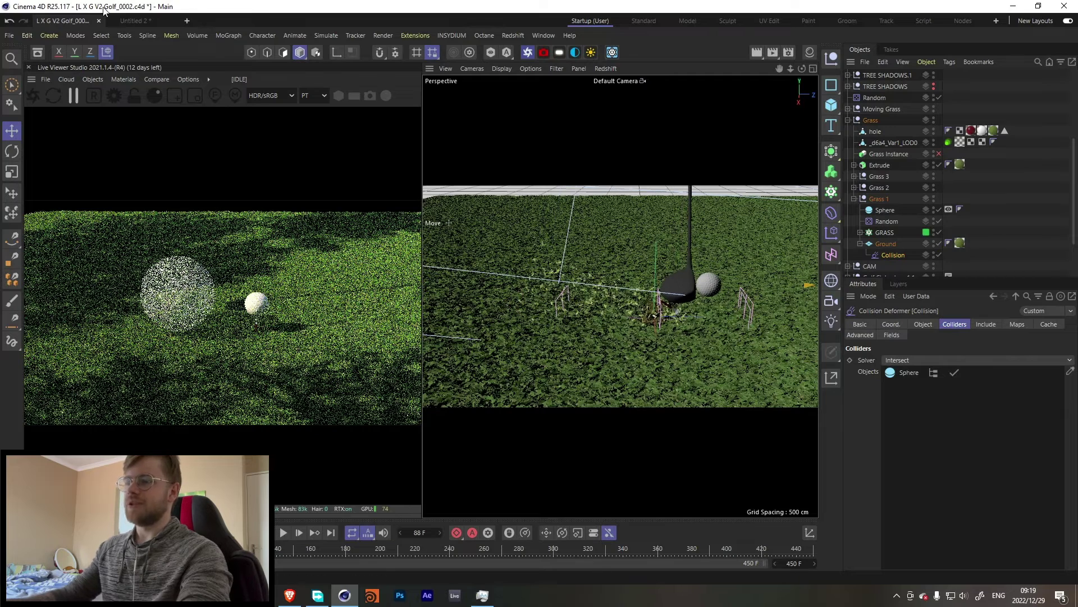
Switch to the Untitled 2 scene, leave the OctaneCamera view and go to frame 30, close up on the ball and club
click(134, 21)
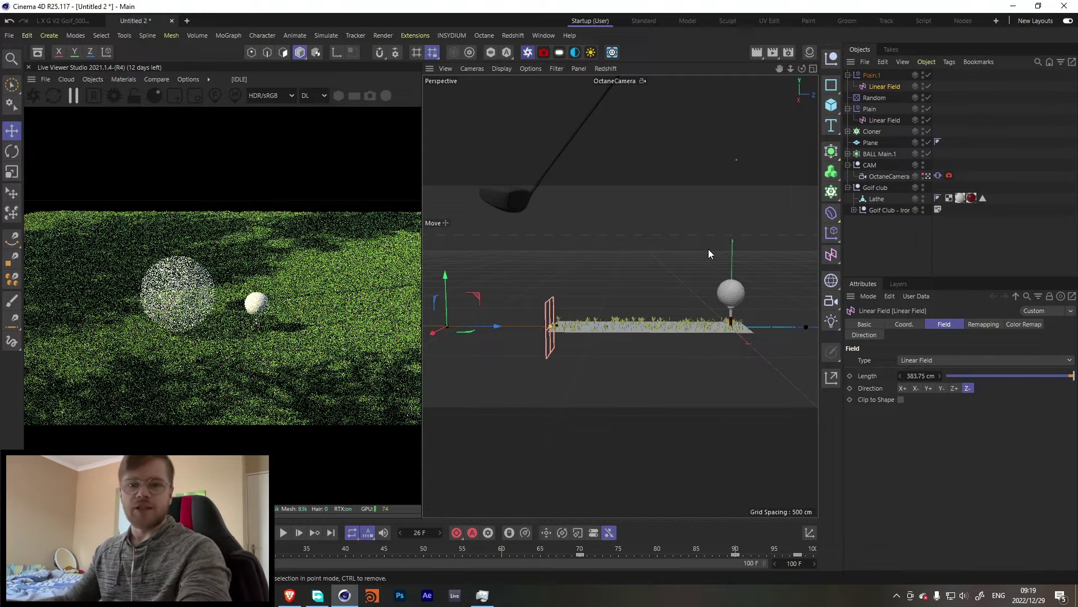
drag(236, 548, 281, 548)
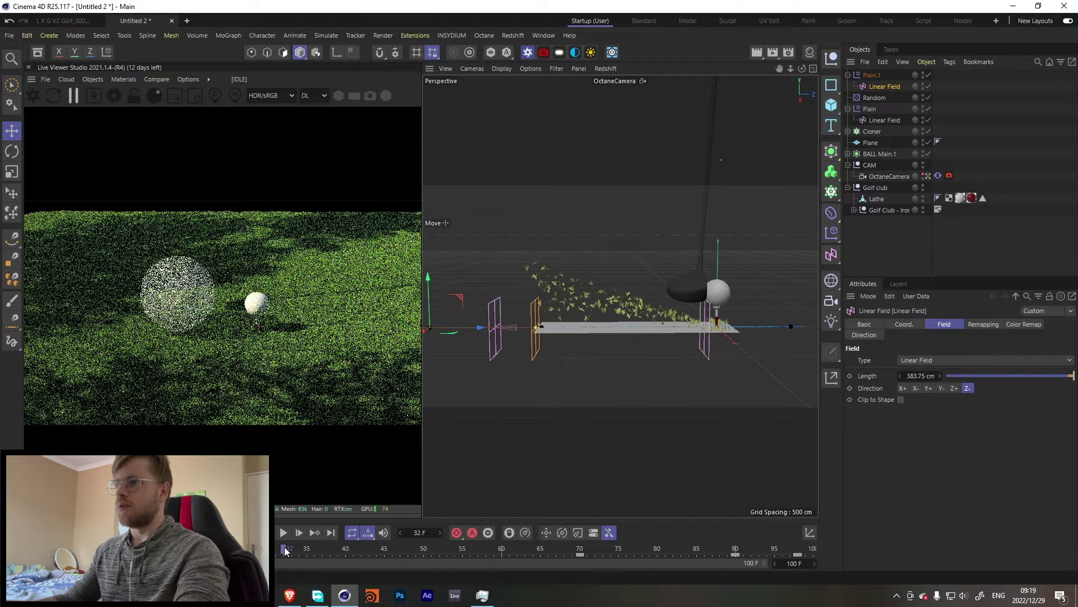
click(929, 176)
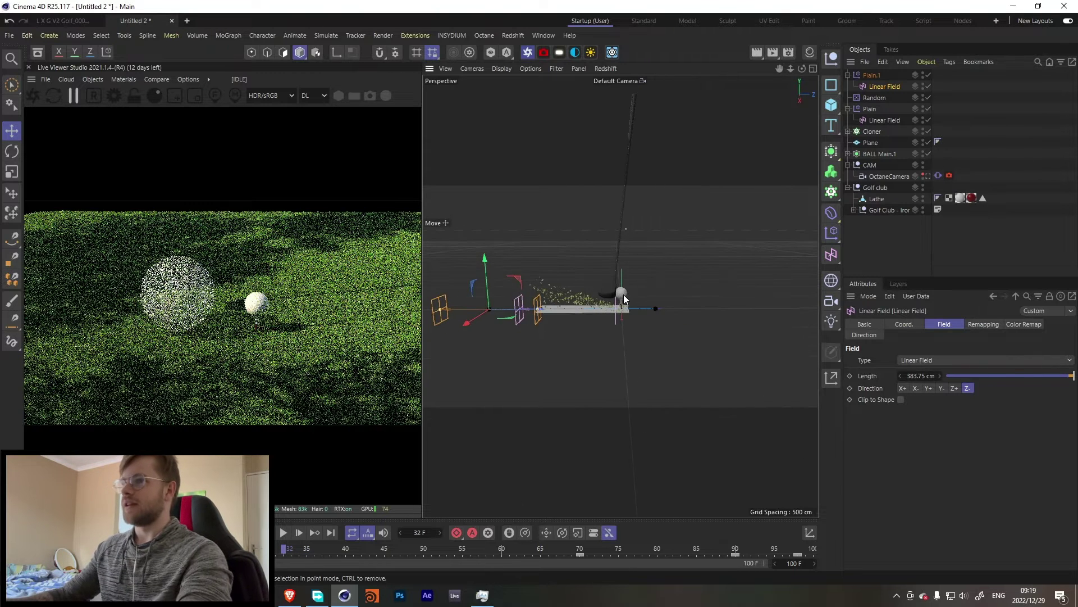
alt+drag(592, 291, 584, 275)
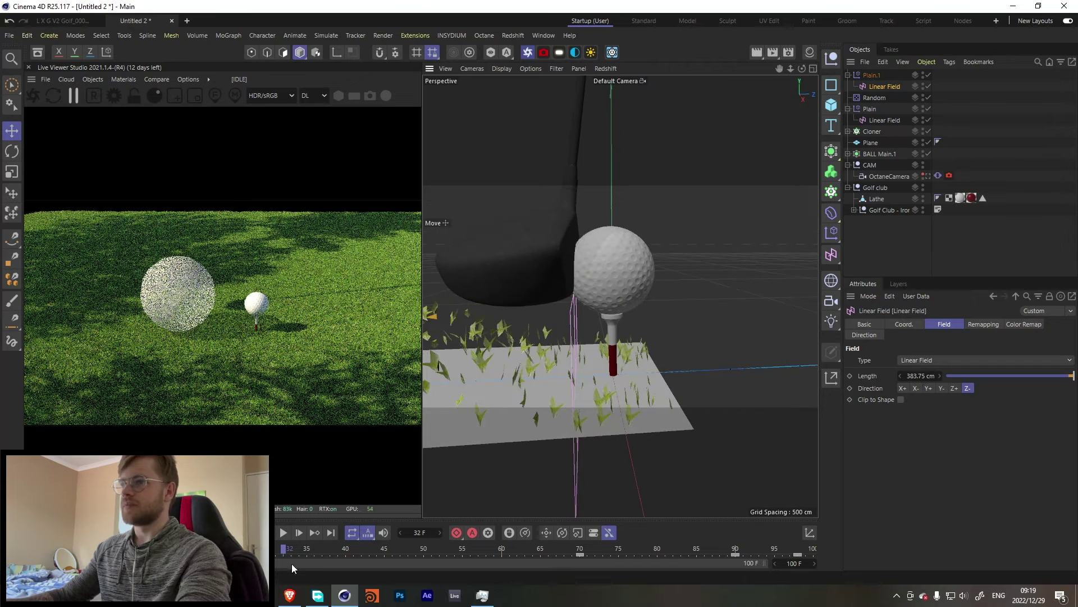
drag(280, 550, 267, 550)
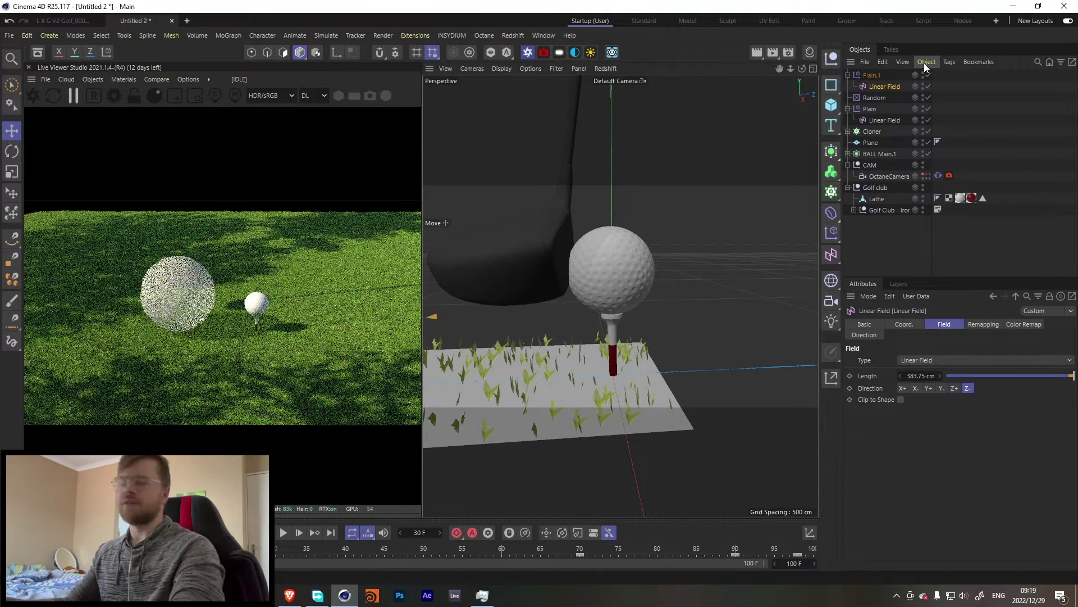
Add a Bulge deformer as a child of the Sphere inside BALL Main.1
click(848, 154)
click(878, 165)
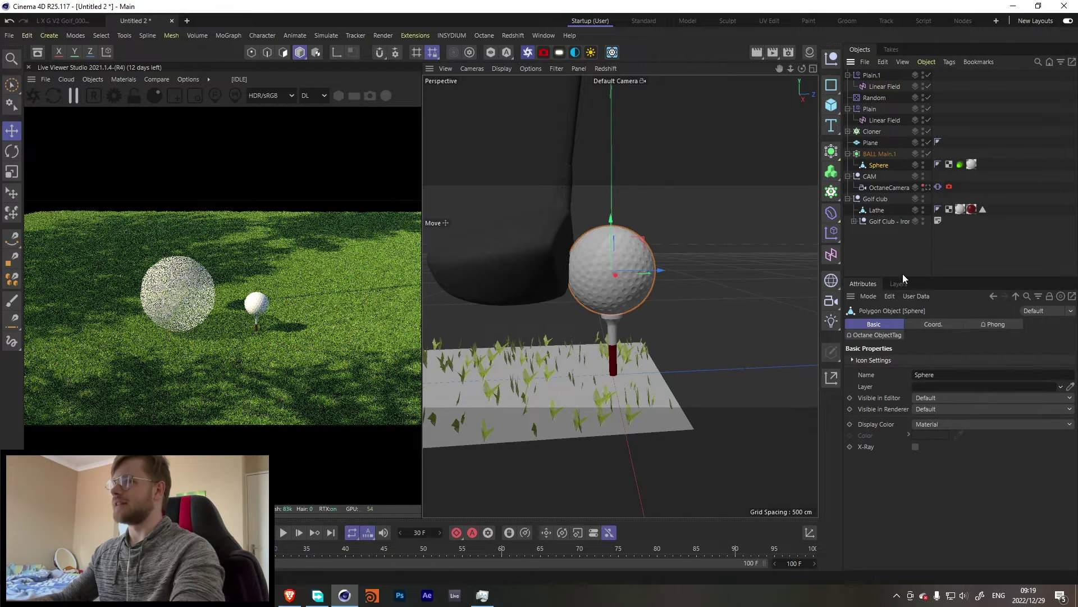
click(831, 212)
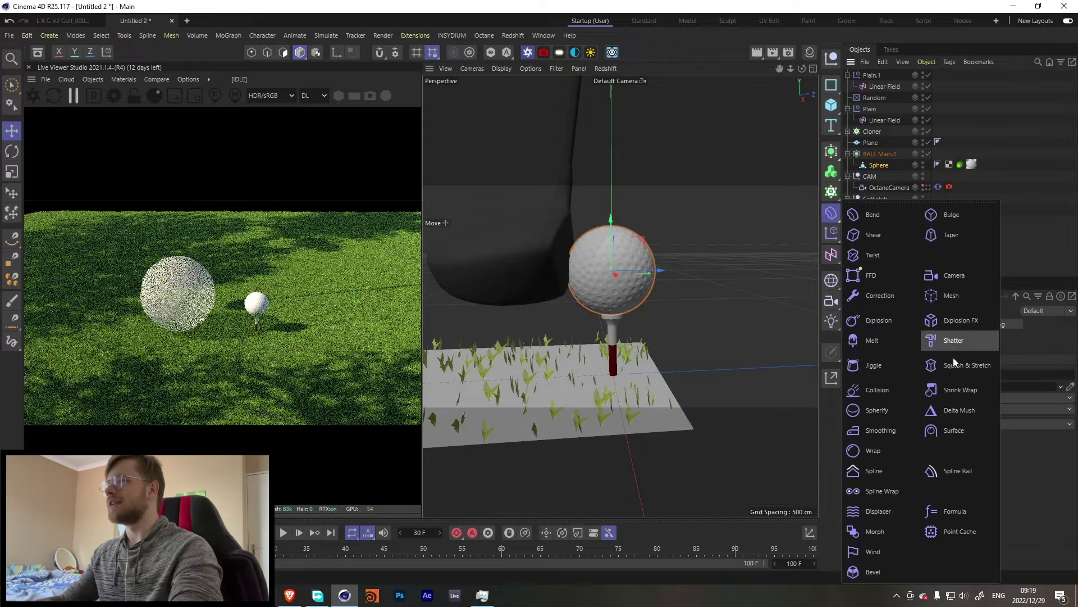
click(961, 217)
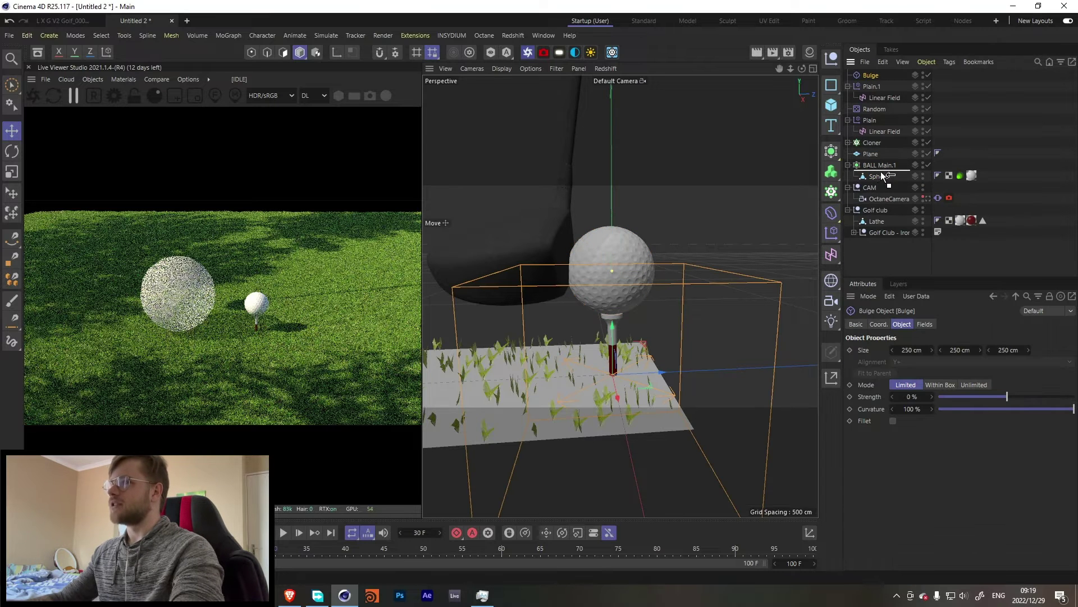
drag(884, 176, 880, 179)
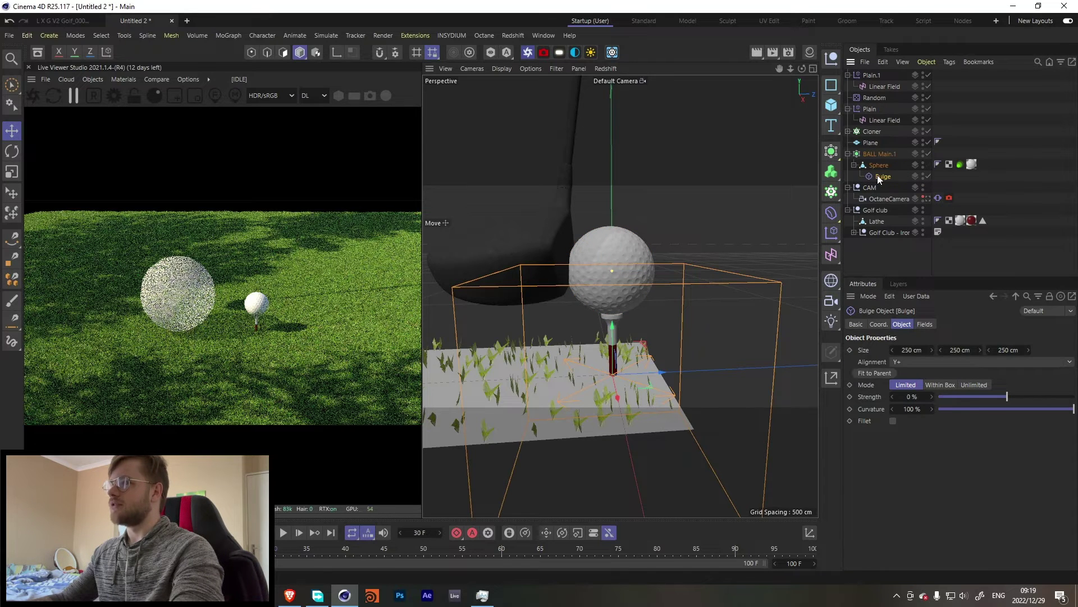
Set the Bulge deformer's alignment to Z+ and fit it to its parent sphere
click(925, 364)
click(907, 433)
click(880, 373)
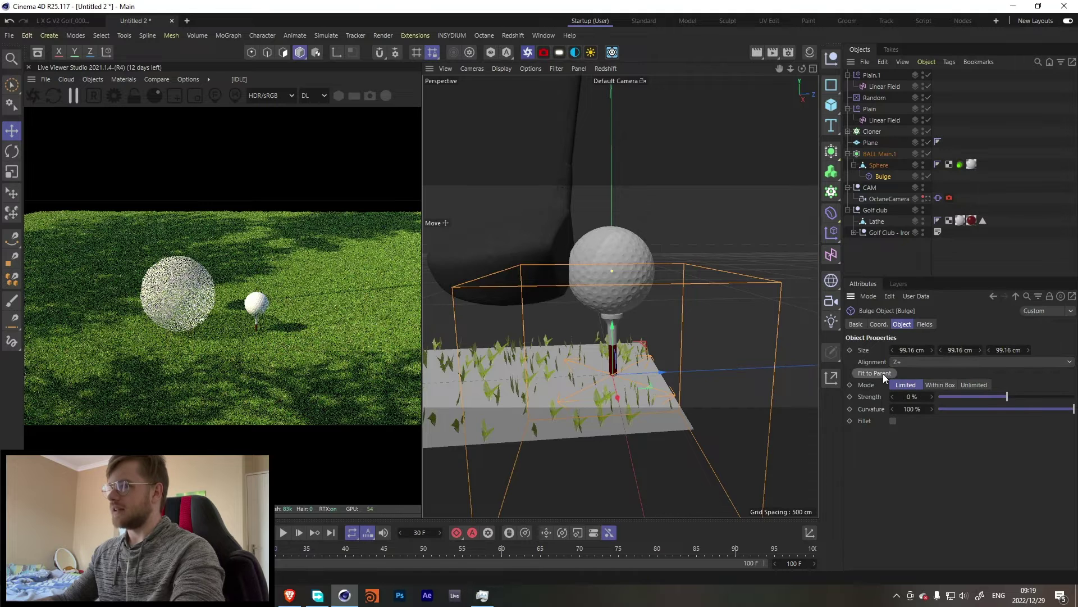
Resize the Bulge deformer to 99.16 × 37.16 × 97.16 cm and set its strength to 9%
drag(1005, 396, 1019, 398)
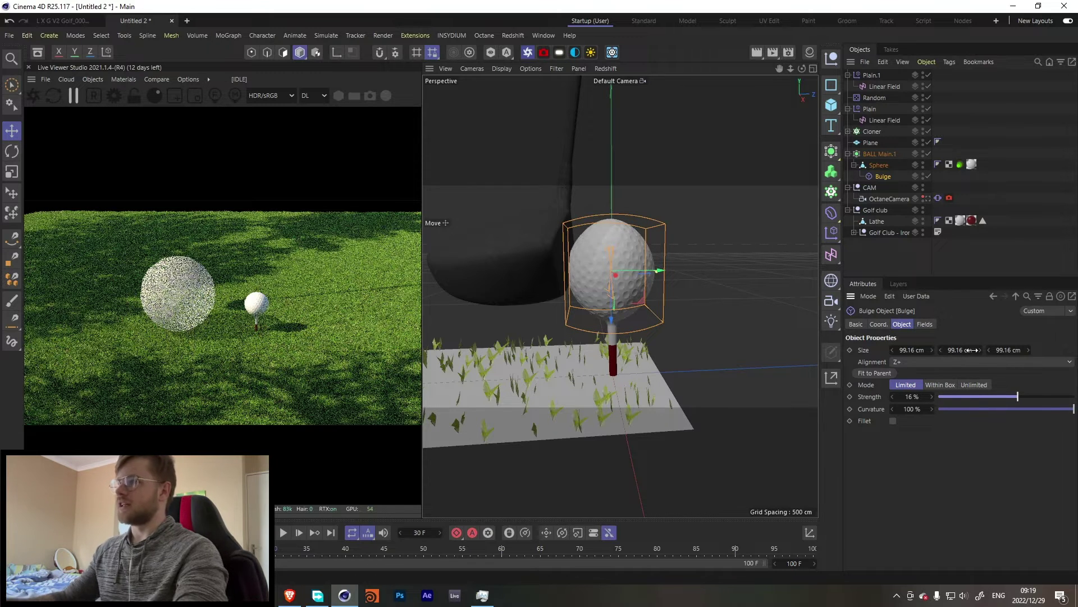
drag(1008, 349, 919, 350)
drag(1017, 397, 1011, 398)
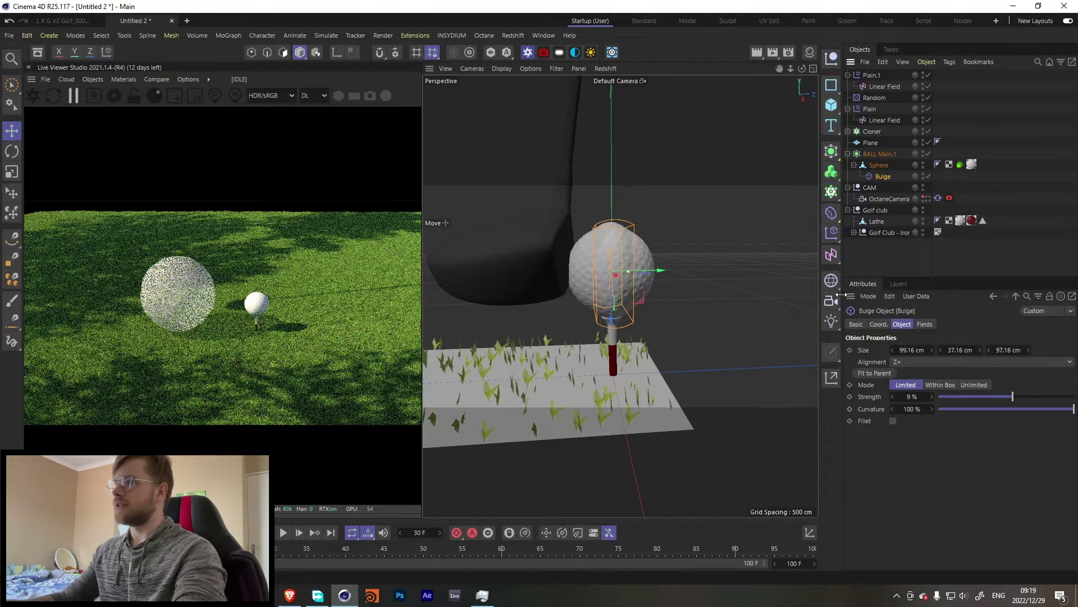
Keyframe the Bulge deformer's Z position at -137 cm on frame 29 and -75.228 cm on frame 30
click(879, 324)
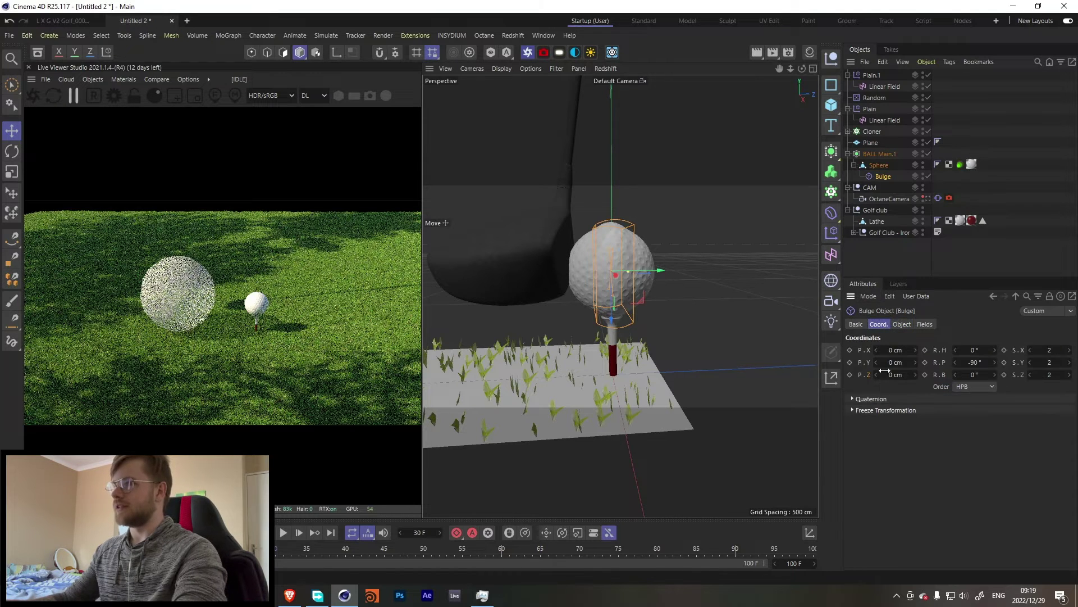
drag(885, 372, 834, 371)
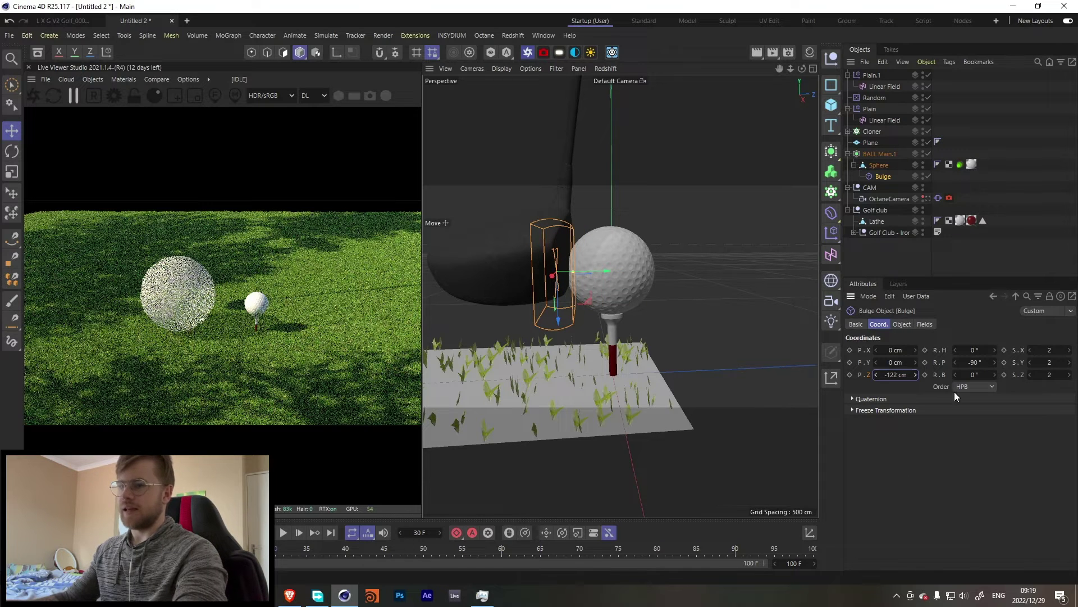
drag(915, 374, 909, 374)
drag(842, 390, 835, 391)
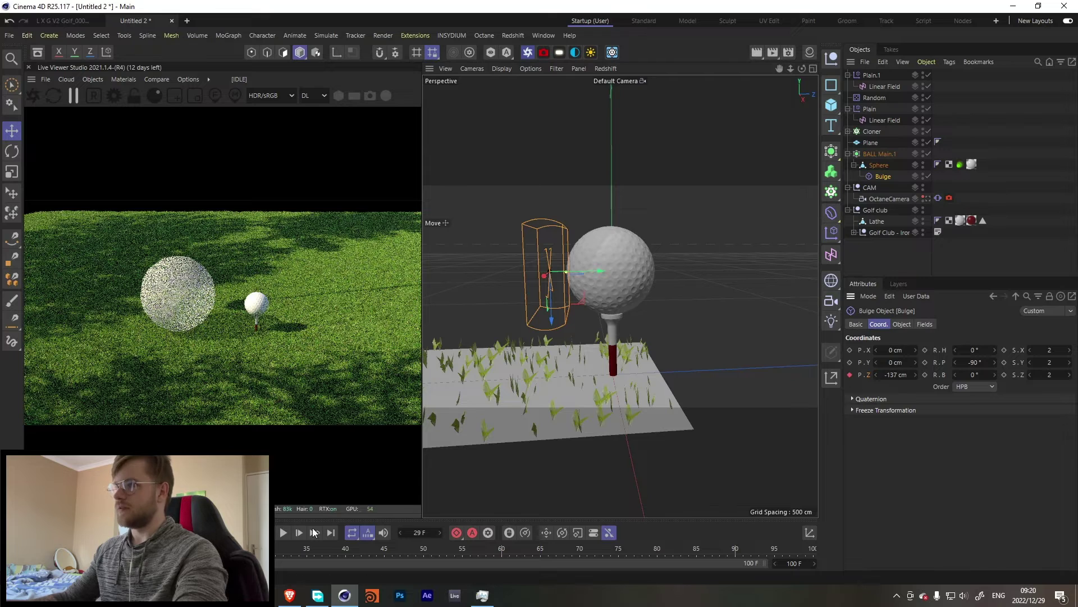
click(312, 531)
drag(598, 269, 620, 274)
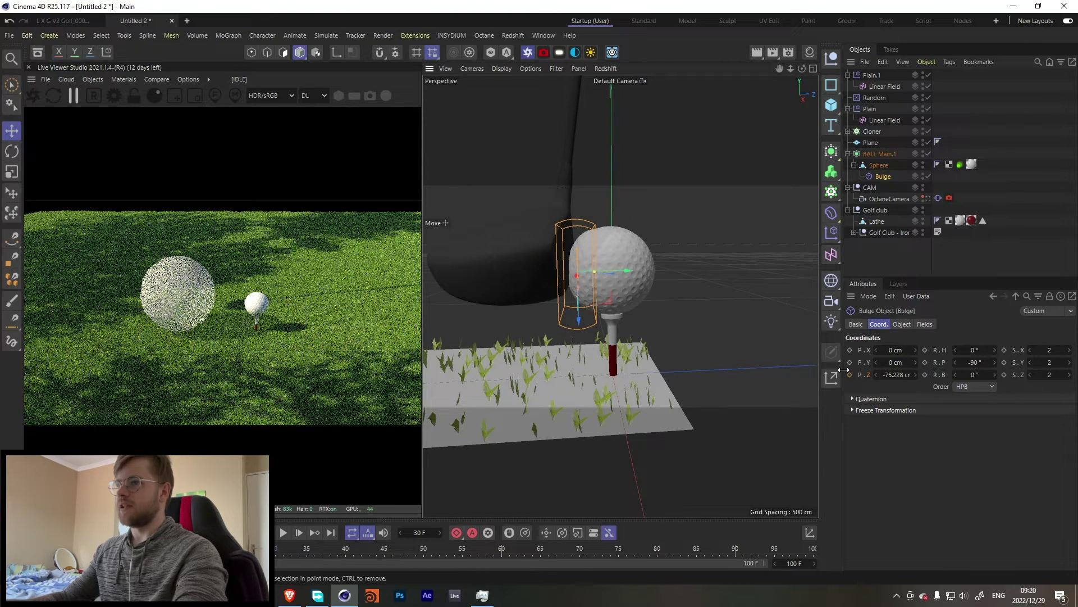
Go to frame 88 and keyframe the Bulge deformer's Z position at 29.788 cm, past the ball's centre
click(292, 551)
drag(292, 550, 720, 549)
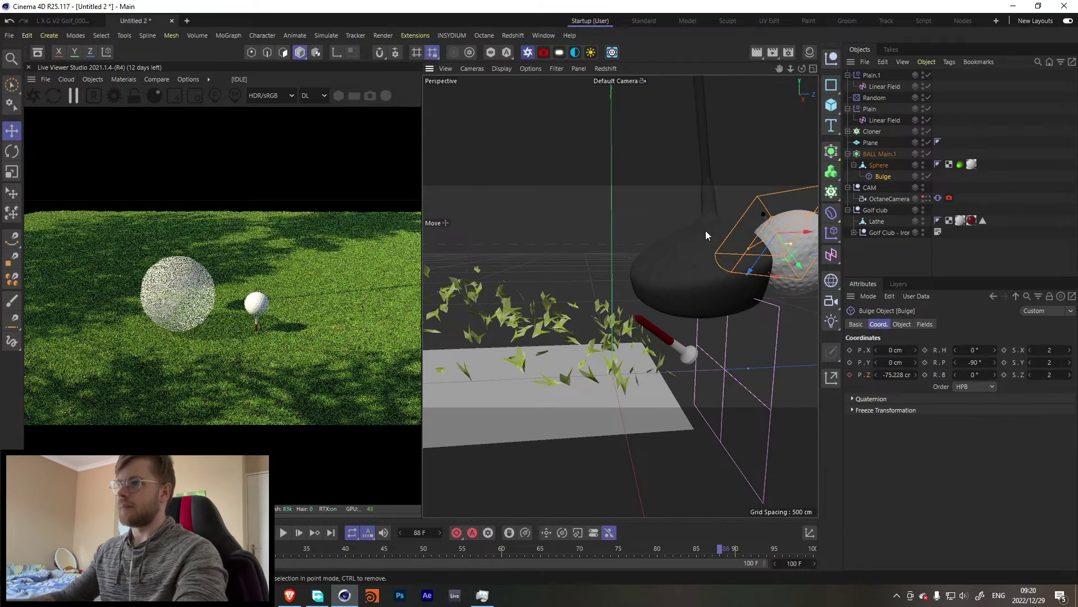
scroll(707, 233, down, 4)
alt+middle_drag(730, 259, 669, 336)
drag(639, 305, 657, 310)
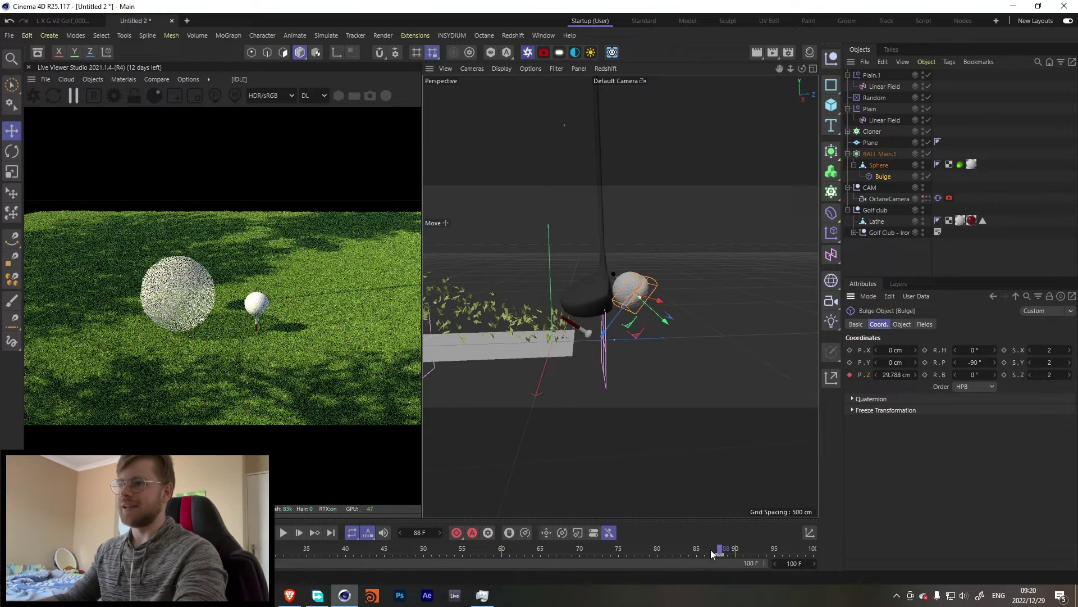
Scrub back to frame 45 and check the ball's bulge with the deformer selected and deselected
drag(710, 551, 385, 548)
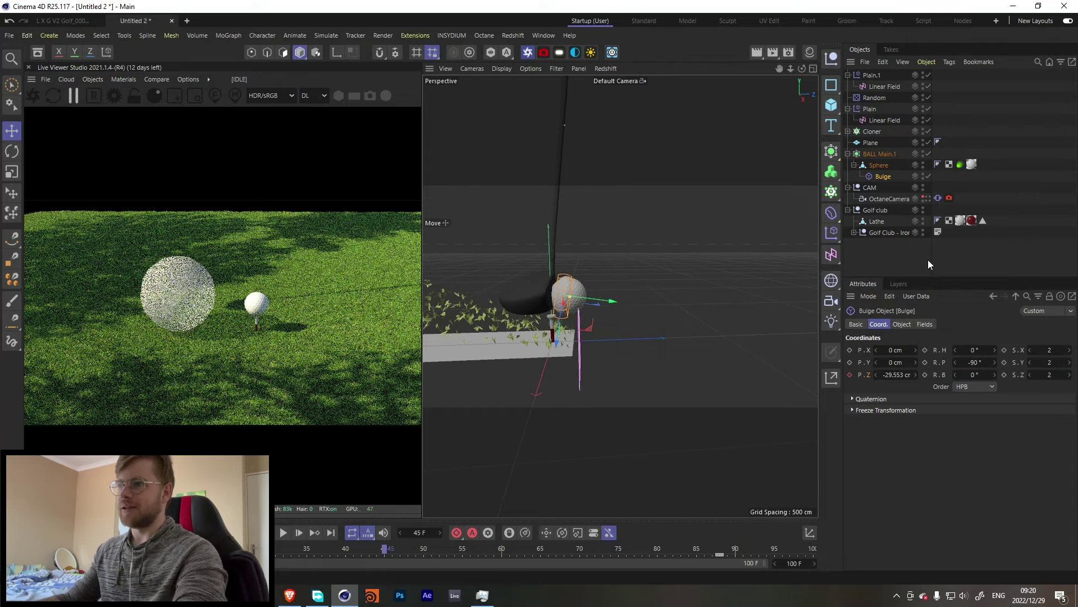
click(894, 248)
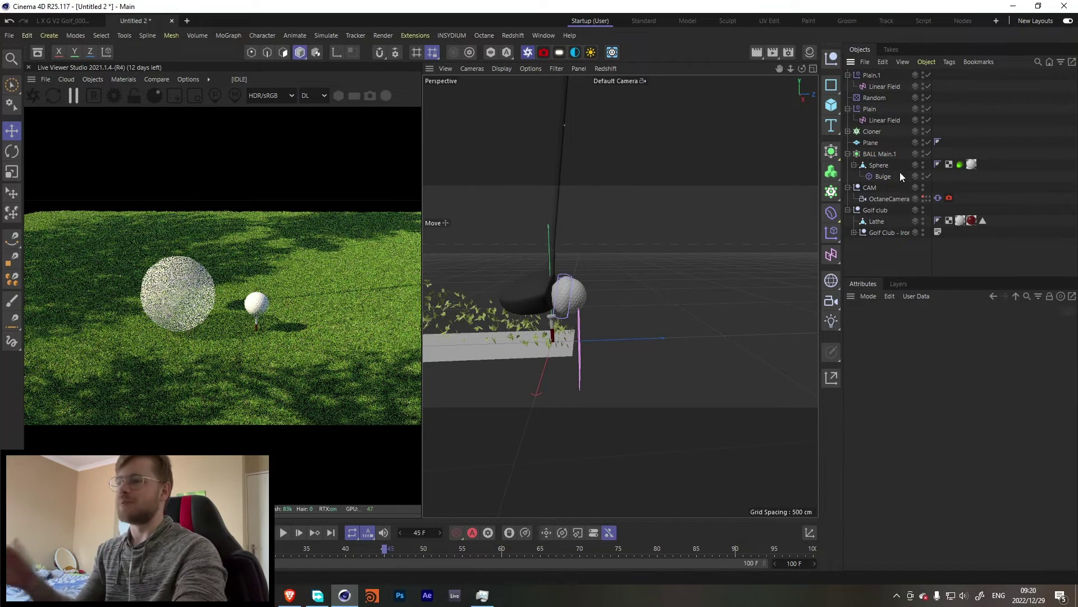
click(884, 176)
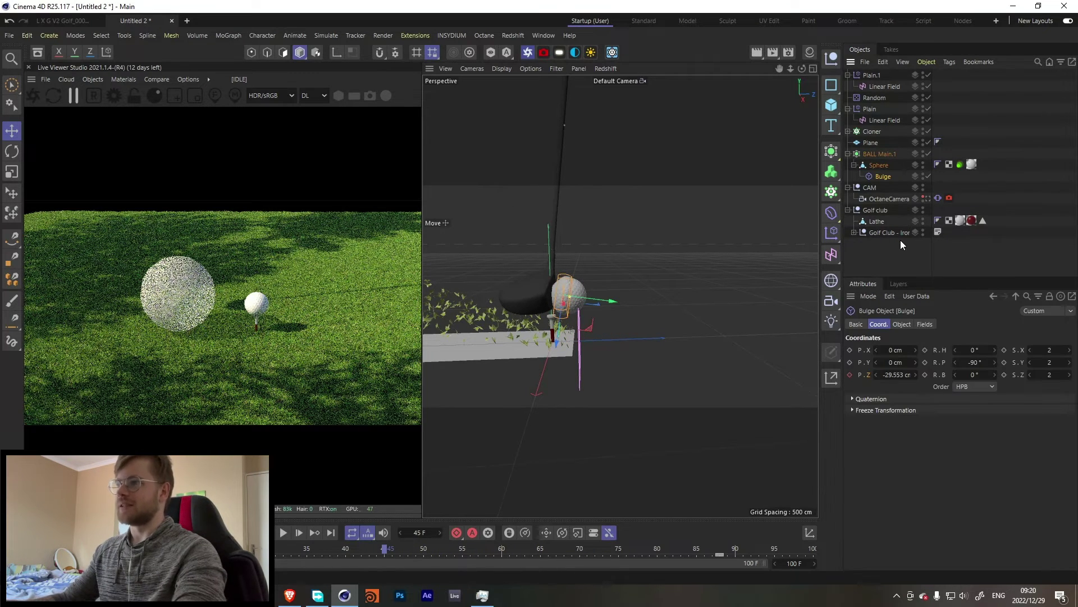
click(901, 240)
click(886, 176)
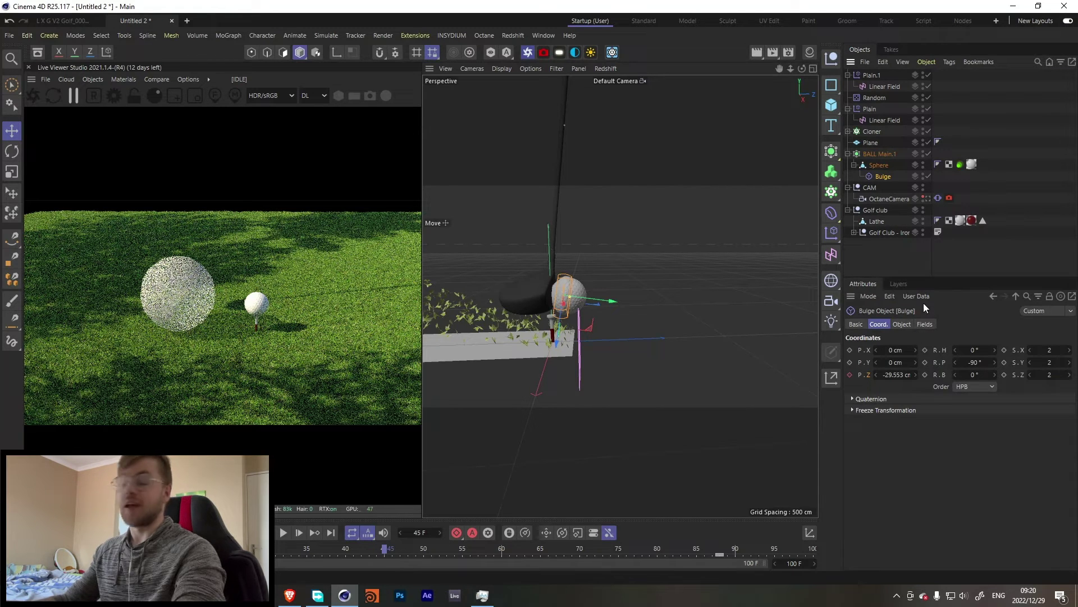
Select the golf club null and hide the Bulge deformer's cage in the viewport
click(896, 231)
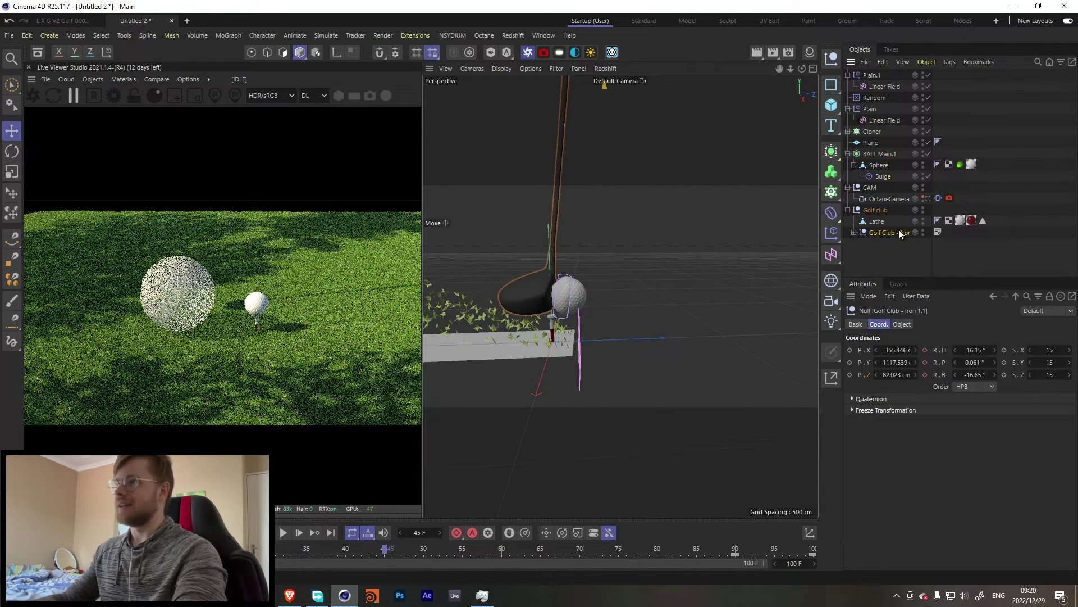
click(923, 173)
scroll(609, 313, up, 5)
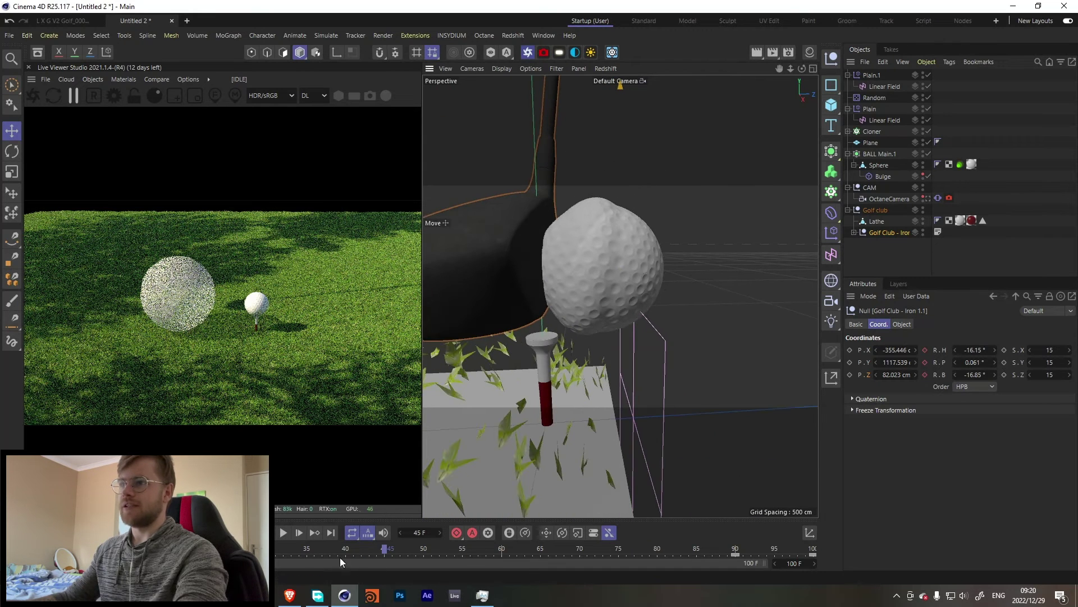
Play the animation through the OctaneCamera, stop it at frame 78 and return to the L X G V2 Golf scene
click(284, 532)
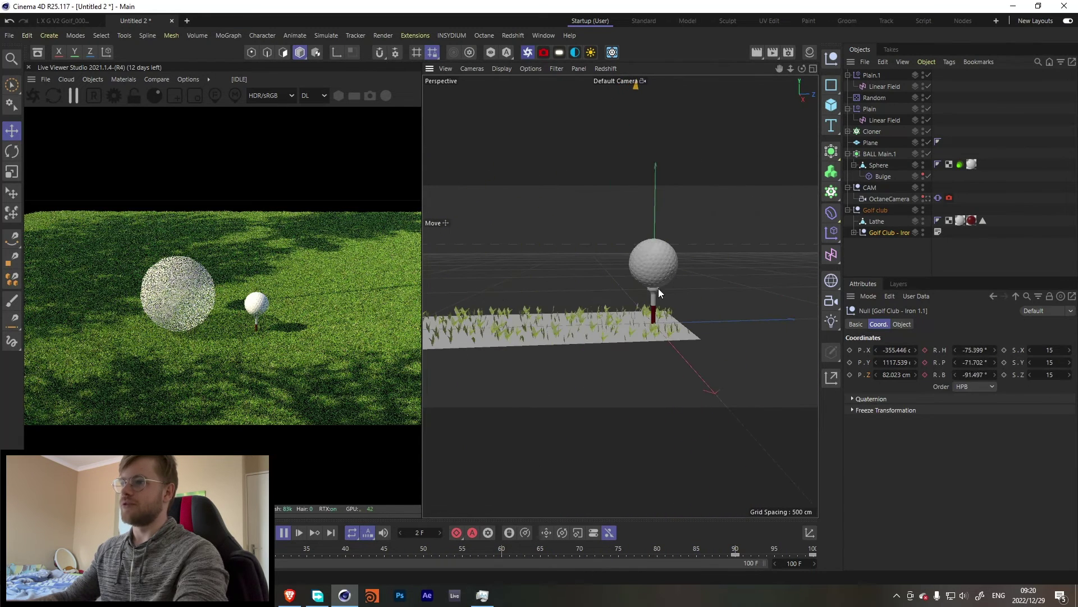
click(927, 198)
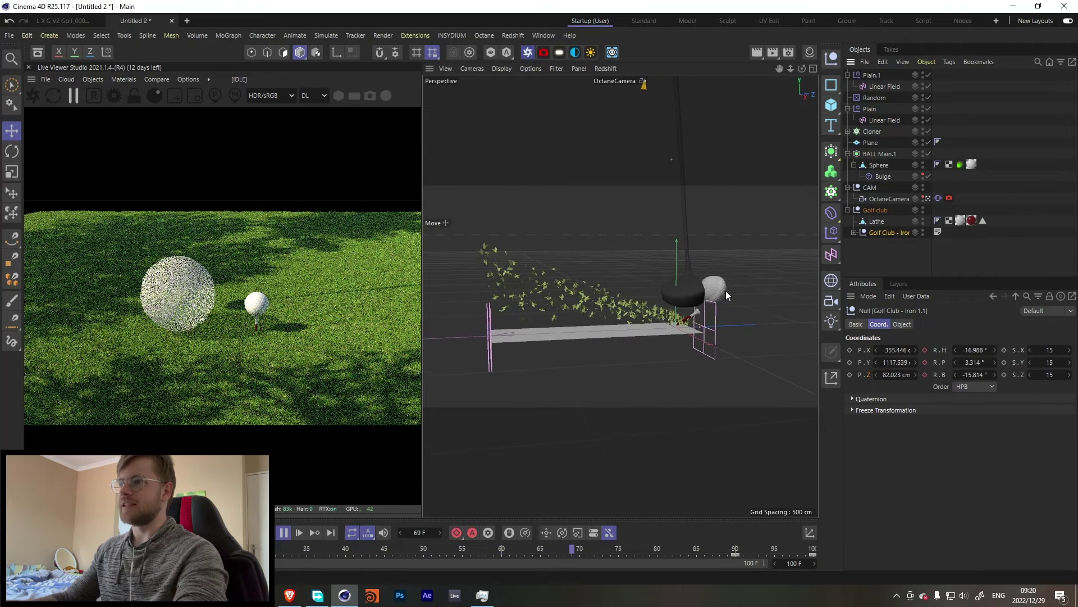
click(284, 532)
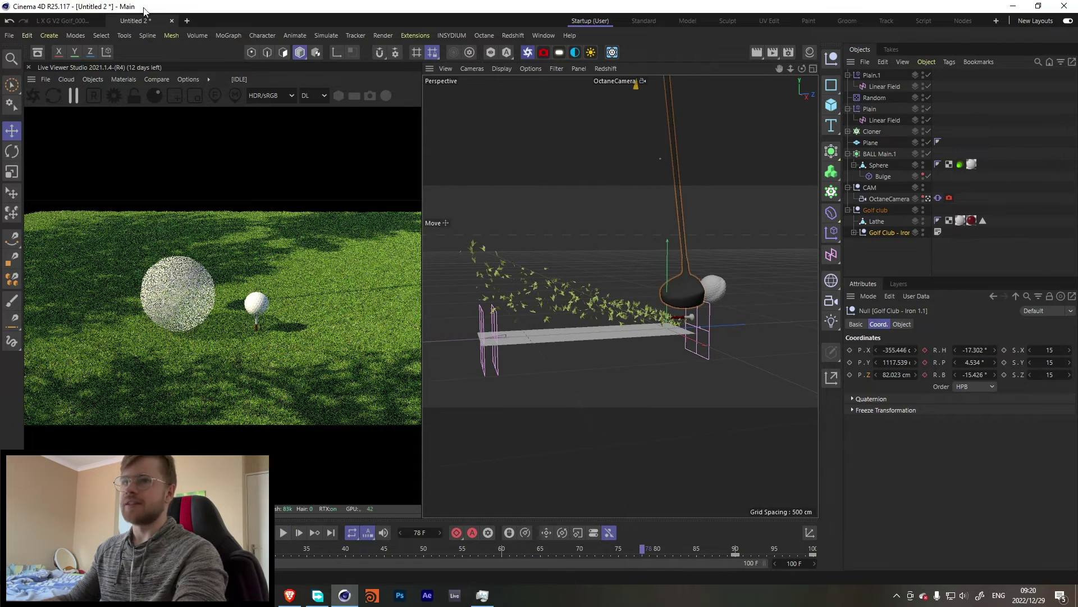
click(63, 21)
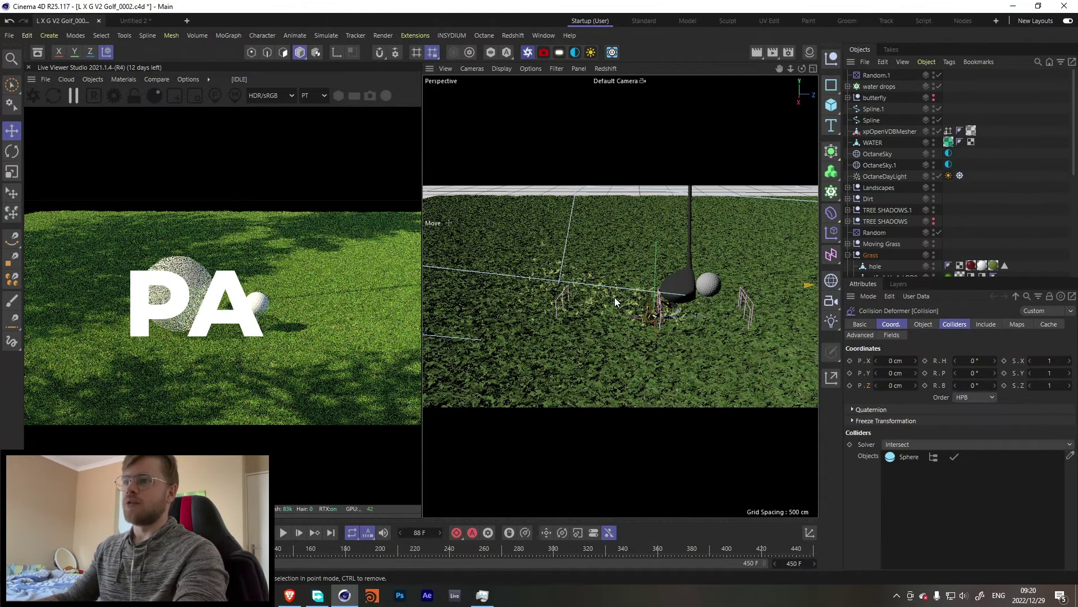